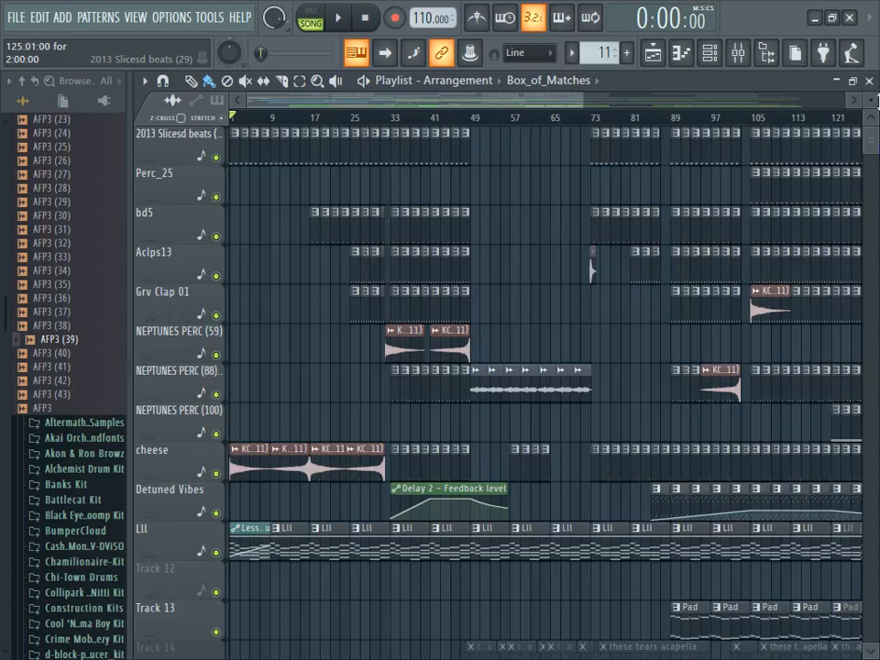
- Examine the arrangement timeline of the upper playlist tracks from the first bar to the end of the song
left_click_drag(580, 99, 870, 99)
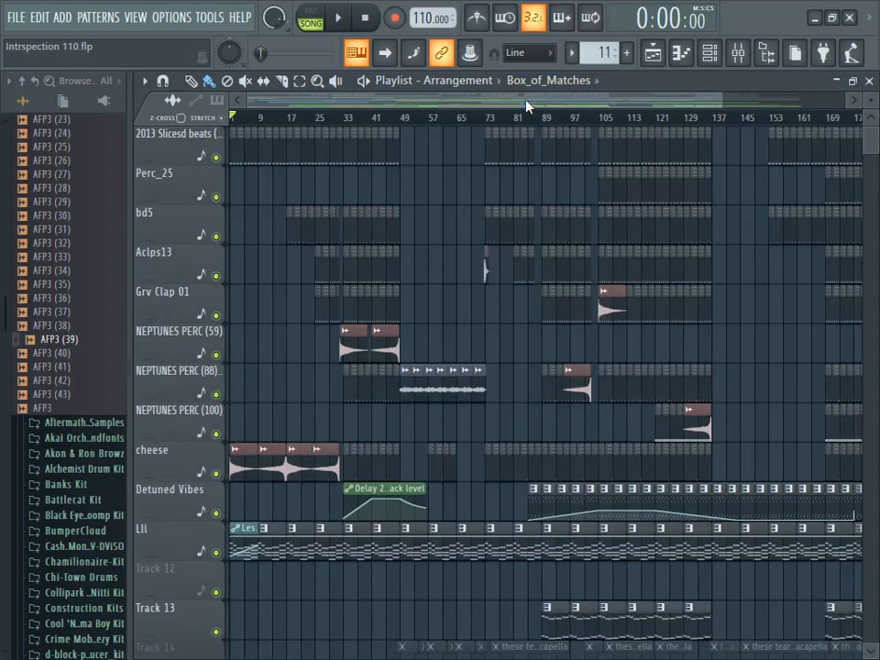
left_click_drag(525, 104, 330, 105)
left_click_drag(719, 99, 870, 98)
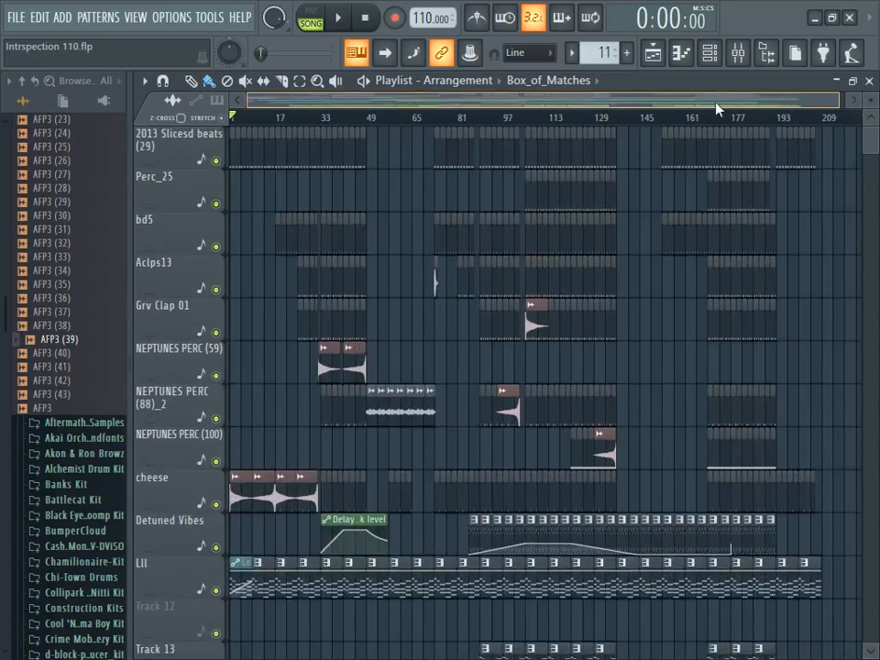
left_click_drag(794, 102, 457, 95)
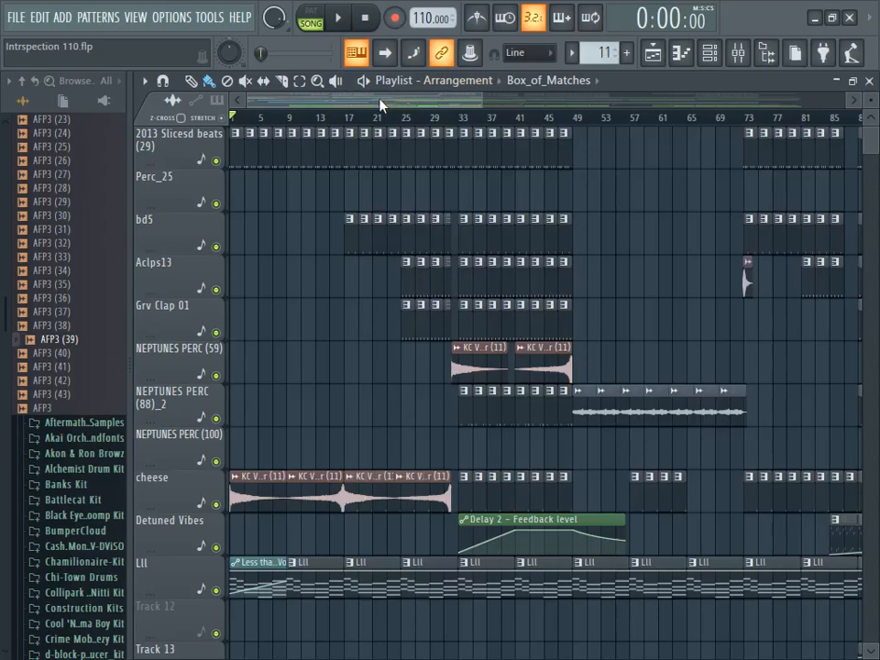
left_click_drag(380, 105, 319, 98)
left_click_drag(319, 101, 418, 103)
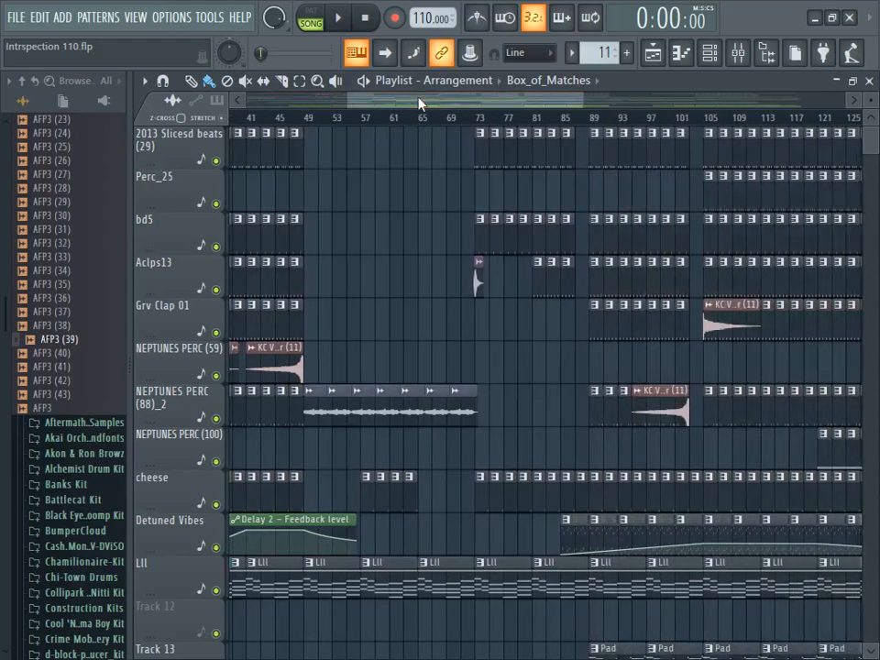
left_click_drag(418, 99, 799, 111)
left_click_drag(873, 107, 870, 132)
left_click_drag(623, 101, 410, 108)
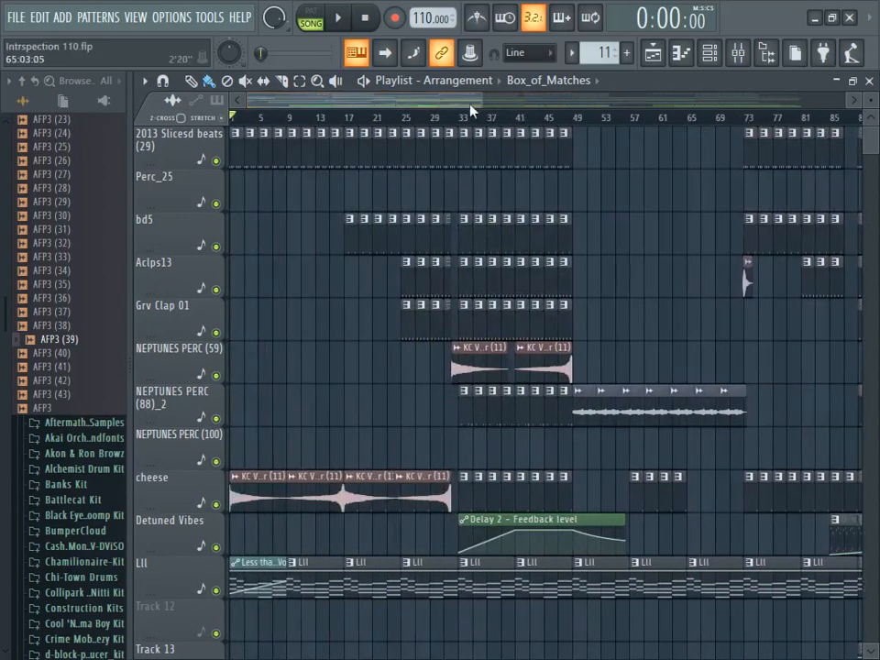
left_click_drag(486, 101, 823, 94)
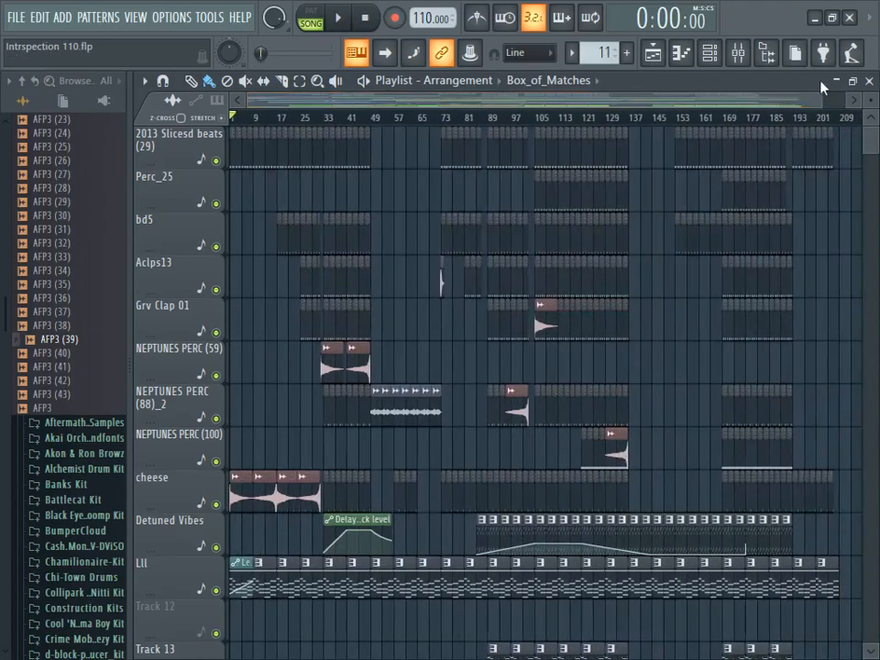
- Look through the lower playlist tracks and return to the first track of the arrangement
left_click_drag(871, 100, 870, 156)
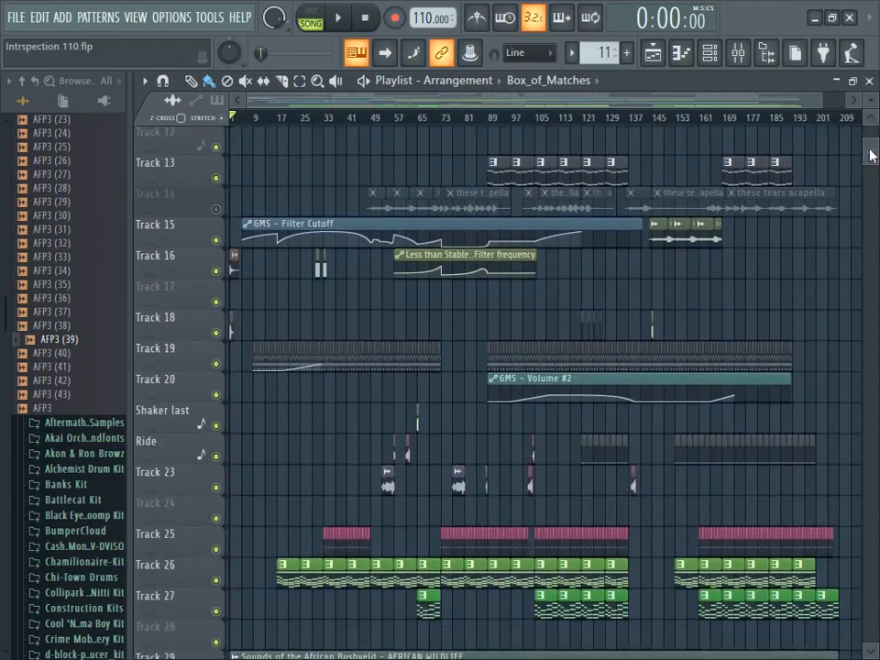
left_click_drag(871, 101, 870, 88)
left_click(871, 120)
left_click(871, 120)
left_click(871, 120)
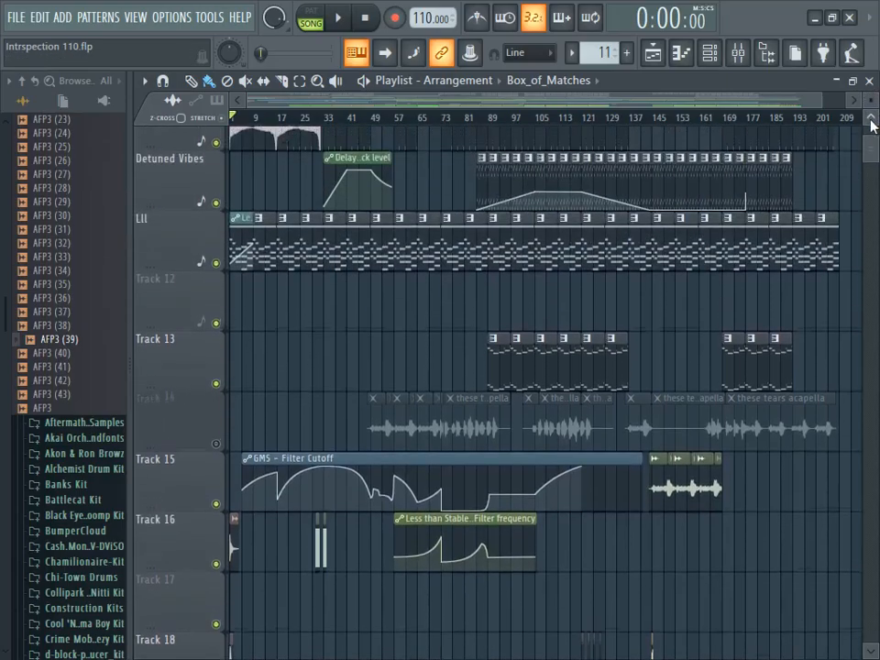
left_click(870, 120)
left_click(873, 121)
left_click(873, 121)
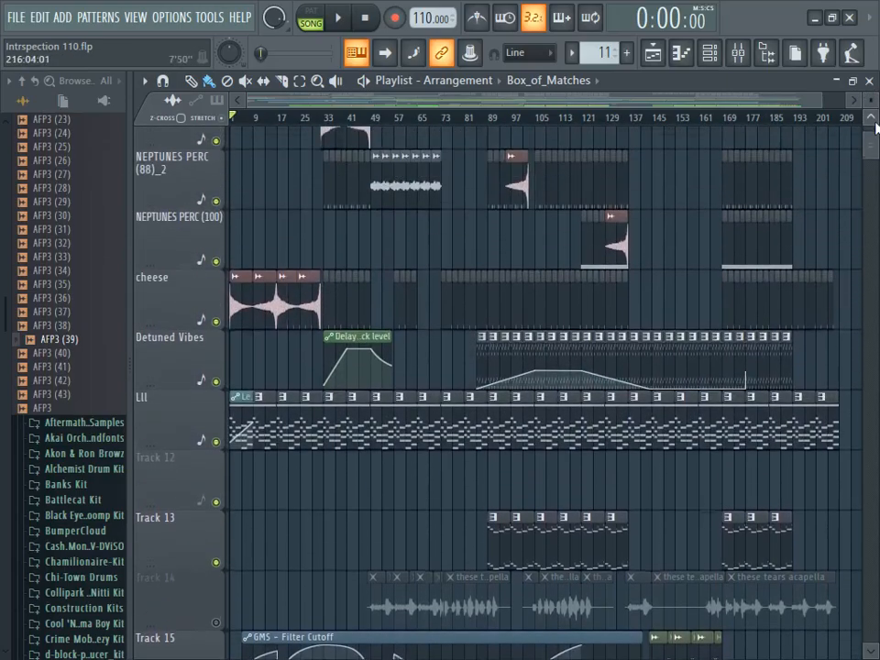
left_click(873, 121)
left_click(873, 121)
left_click(873, 121)
left_click(873, 121)
left_click(873, 121)
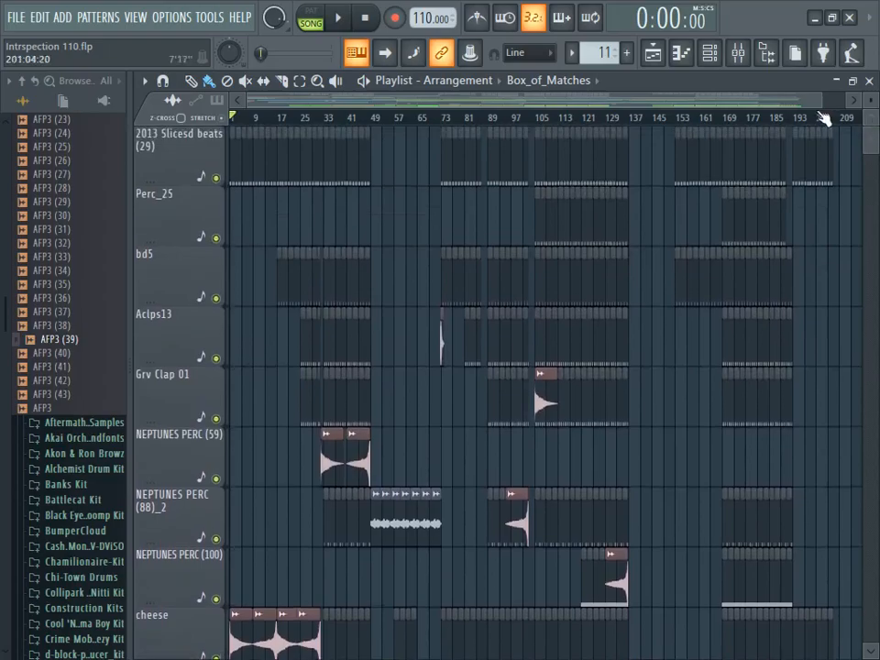
- Solo the acapella on Track 14, play it from about bar 48 and stop playback
left_click_drag(821, 100, 646, 100)
left_click_drag(870, 101, 870, 119)
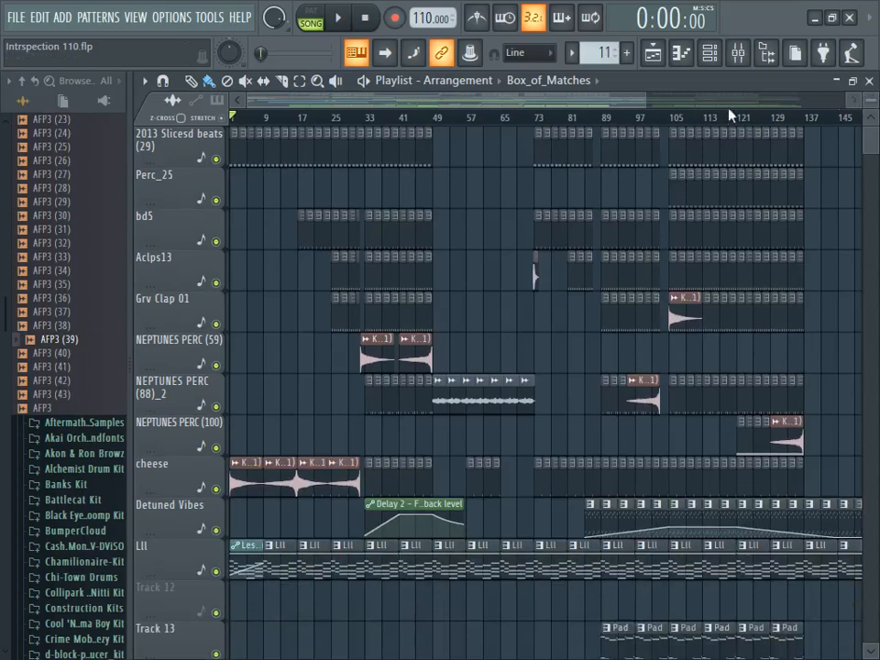
left_click_drag(557, 101, 868, 141)
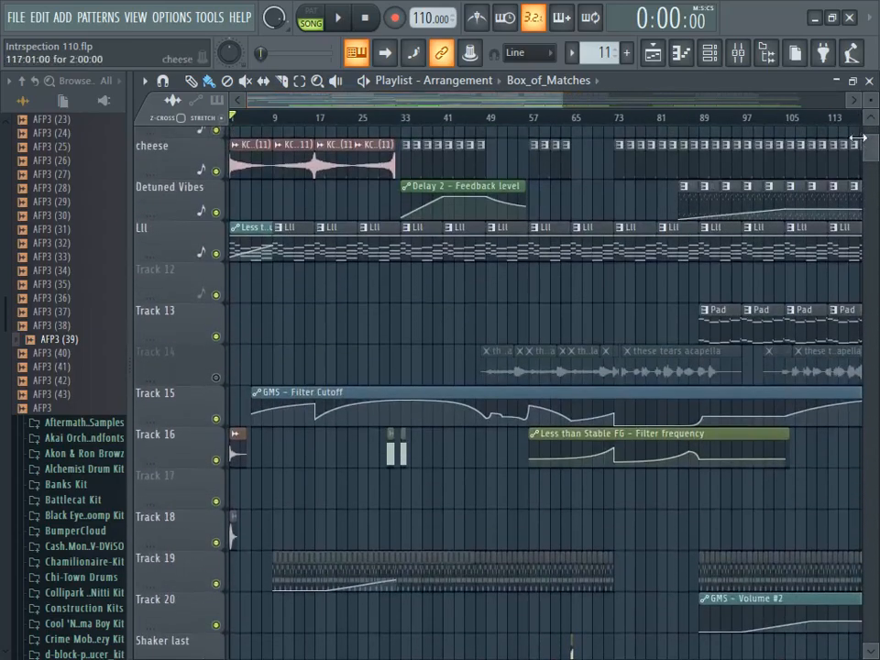
right_click(217, 377)
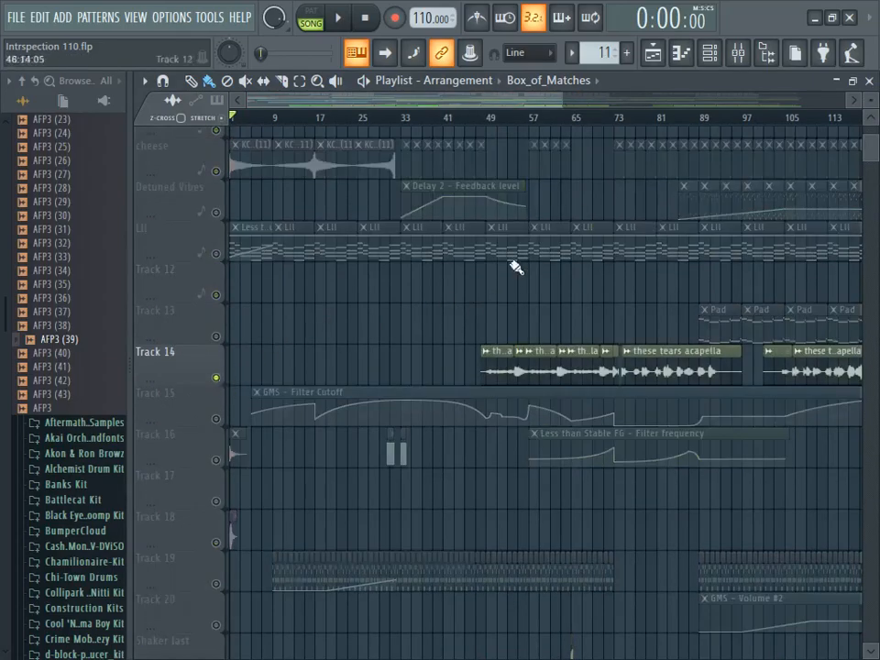
left_click(485, 116)
left_click(337, 18)
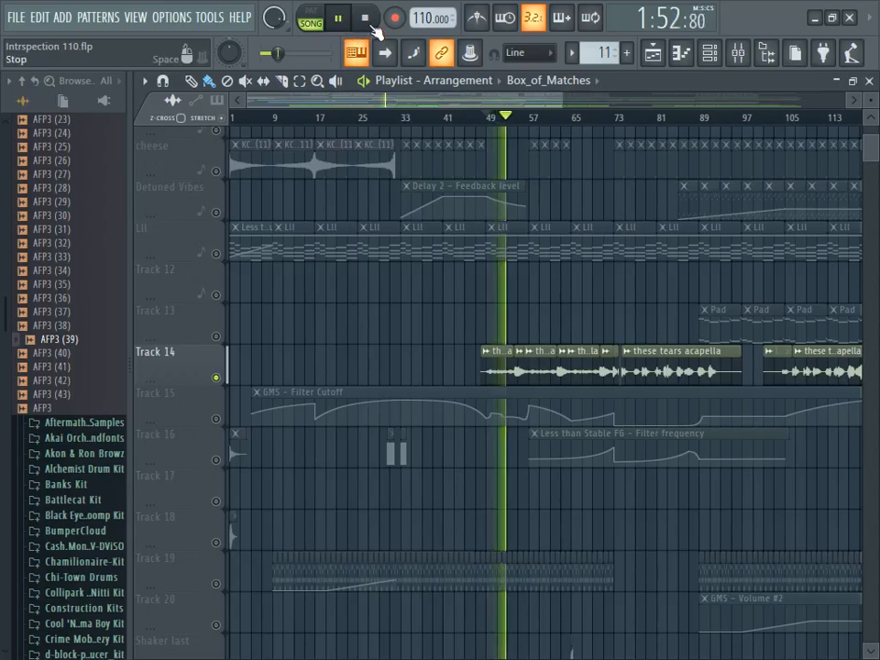
left_click(372, 24)
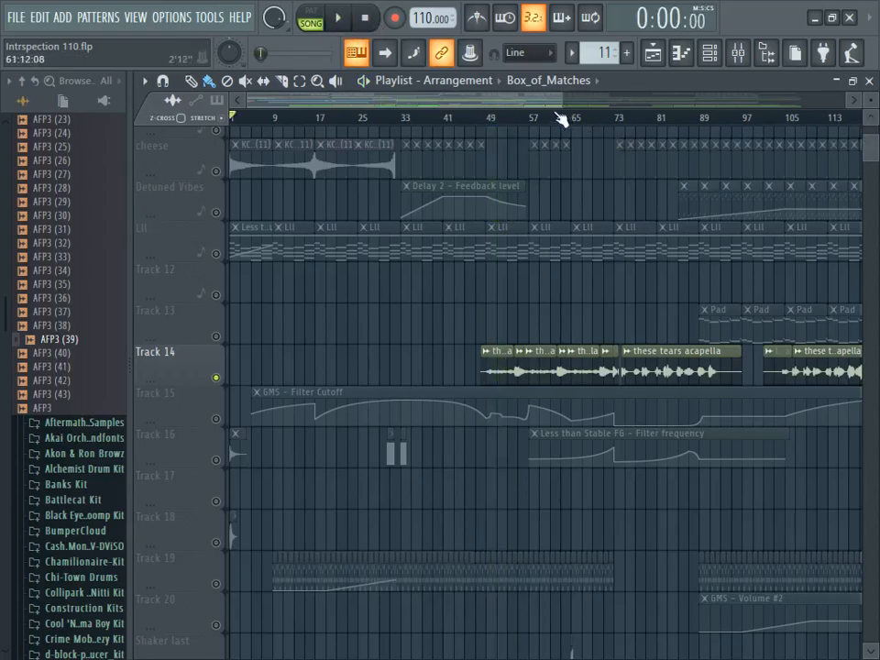
- Examine how the acapella clips are spread along Track 14
left_click_drag(530, 102, 871, 142)
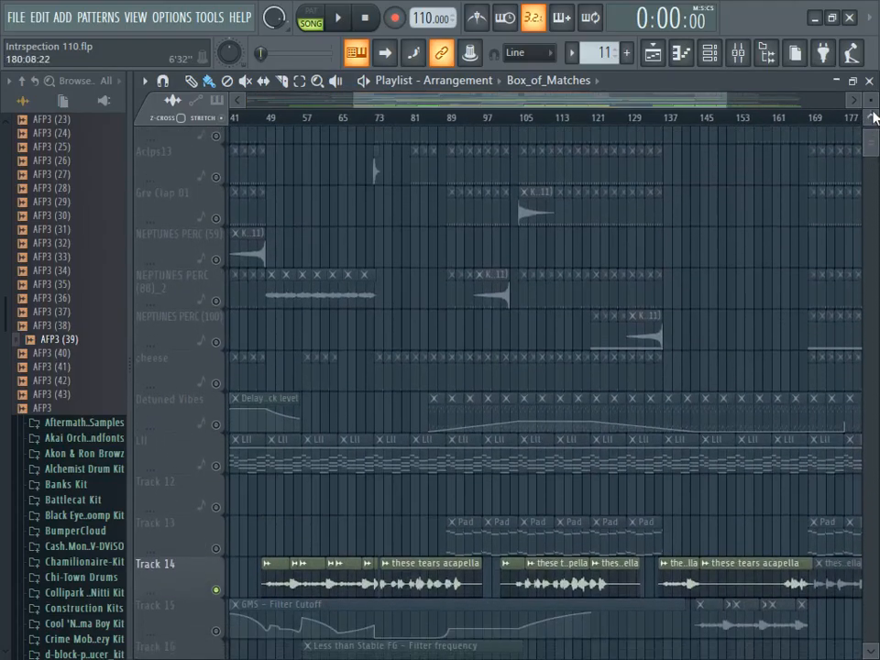
left_click_drag(871, 101, 870, 92)
left_click_drag(664, 105, 529, 192)
scroll(529, 206, "down", 6)
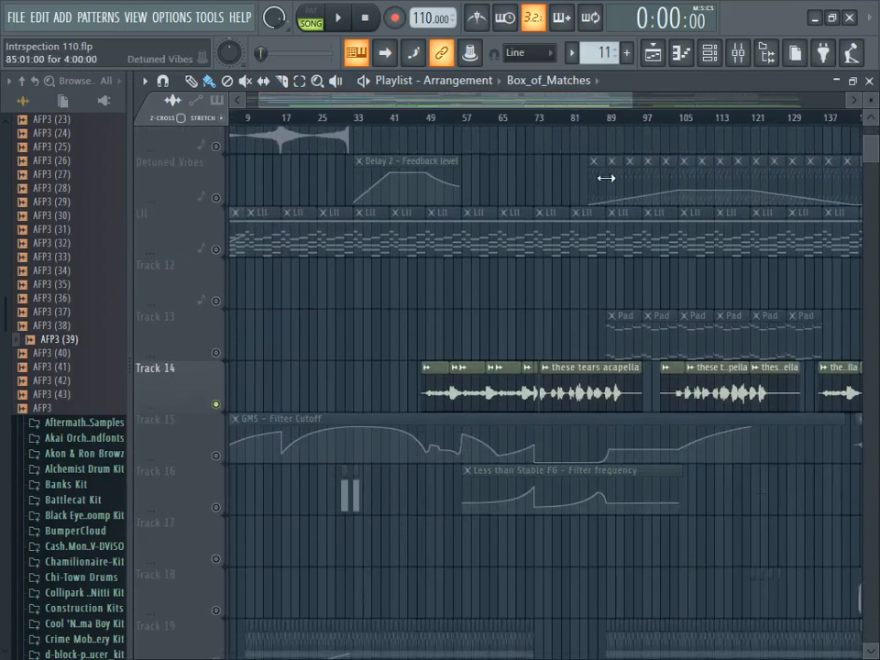
left_click_drag(633, 102, 569, 102)
mouse_move(870, 155)
left_mouse_down()
mouse_move(870, 103)
mouse_move(870, 149)
left_mouse_up()
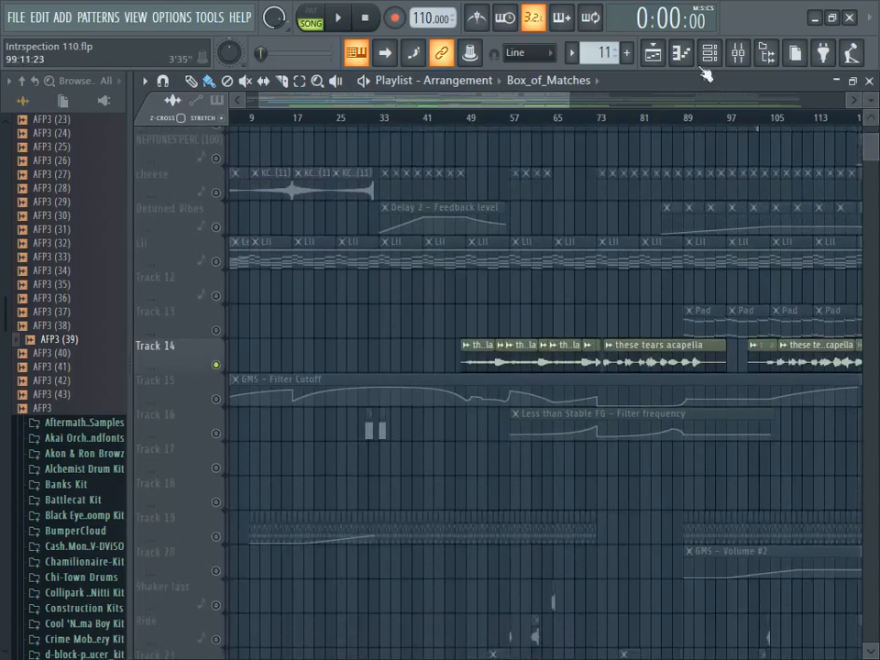
- Show the channel rack, look through its instruments, and open and close the Sub bass channel's plugin window
left_click(708, 53)
left_click_drag(561, 458, 464, 543)
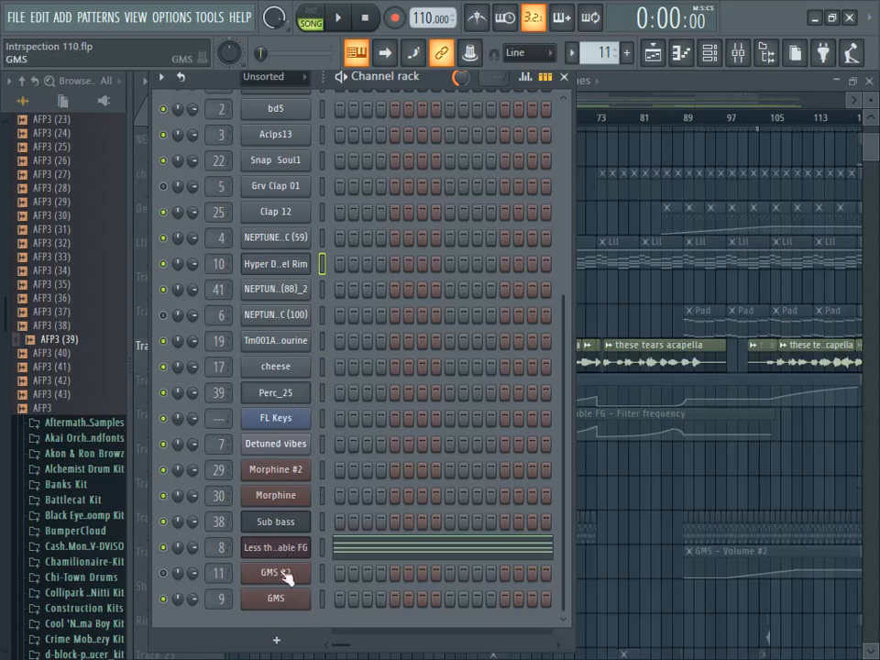
left_click(288, 522)
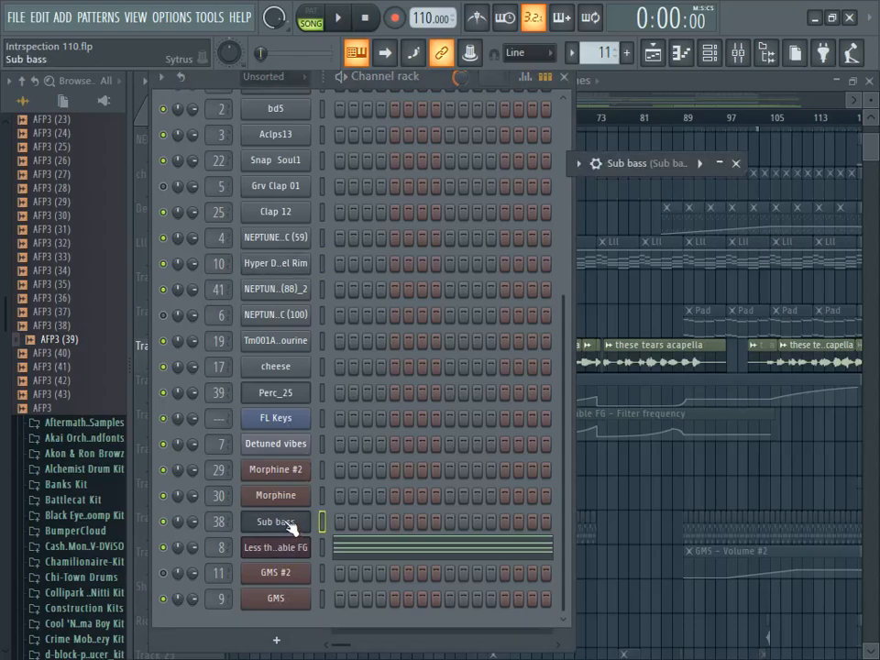
left_click_drag(647, 170, 511, 163)
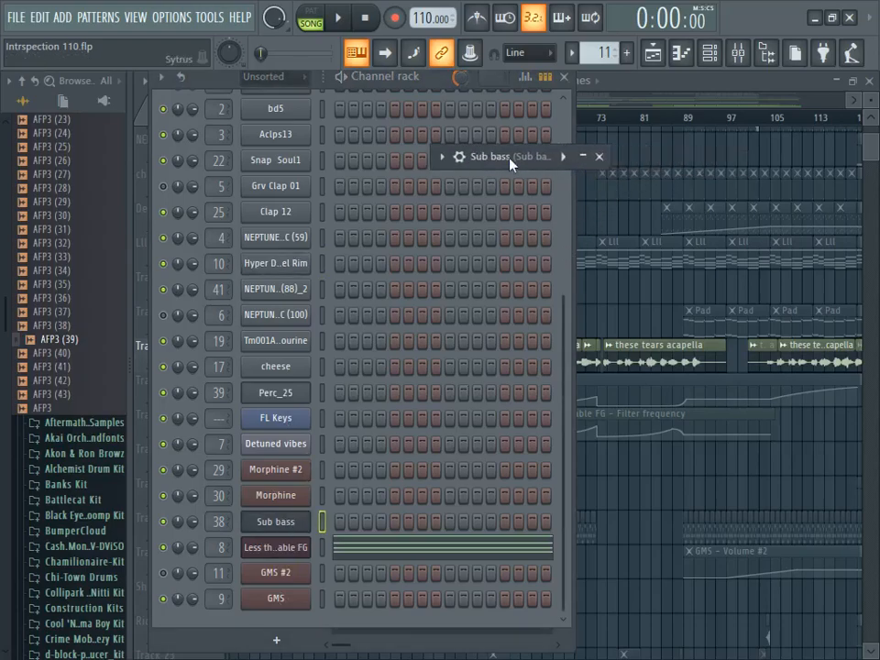
left_click(599, 157)
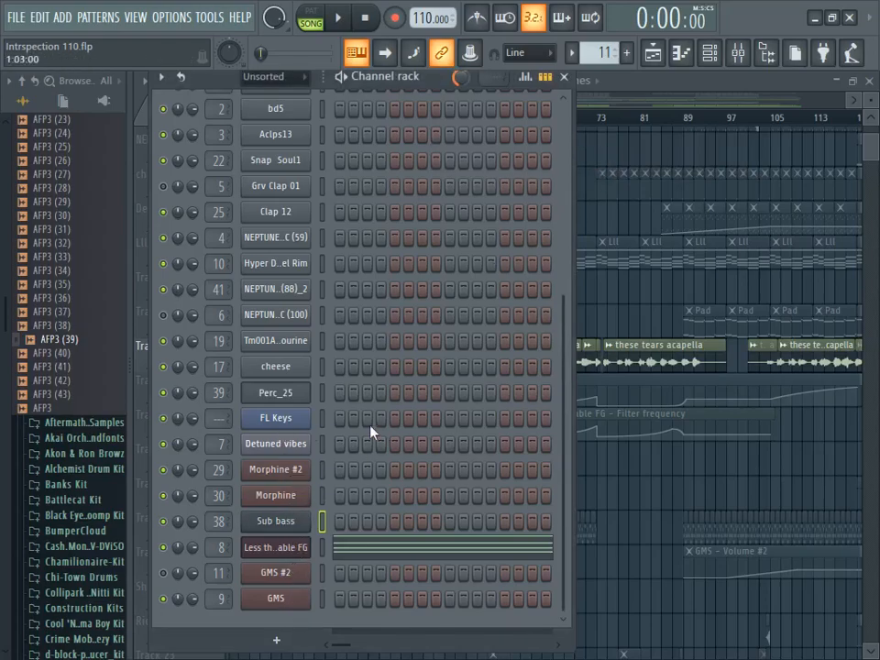
- Inspect the Detuned vibes synth settings, close them and return to the playlist
left_click(289, 450)
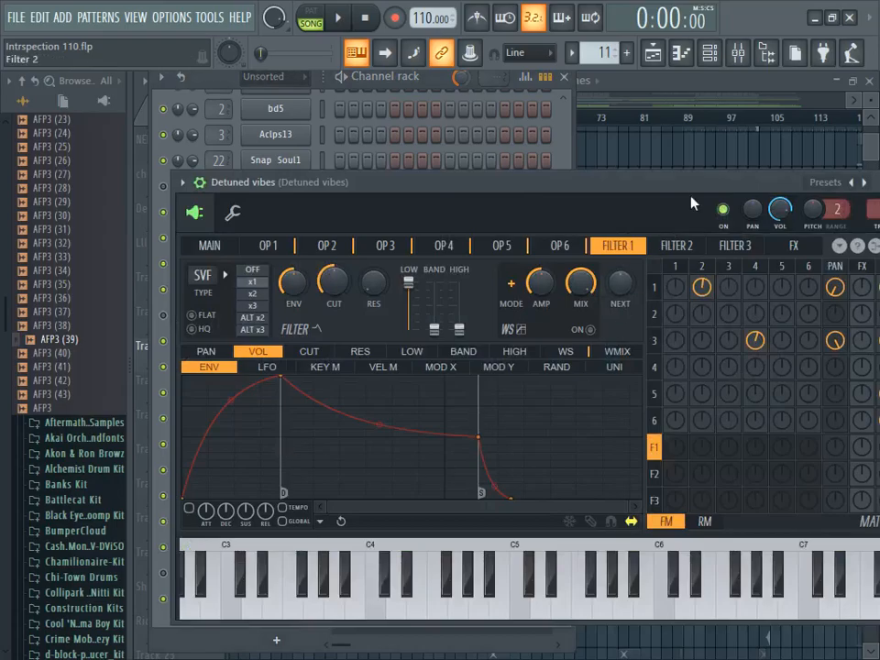
left_click_drag(694, 181, 450, 187)
left_click(655, 188)
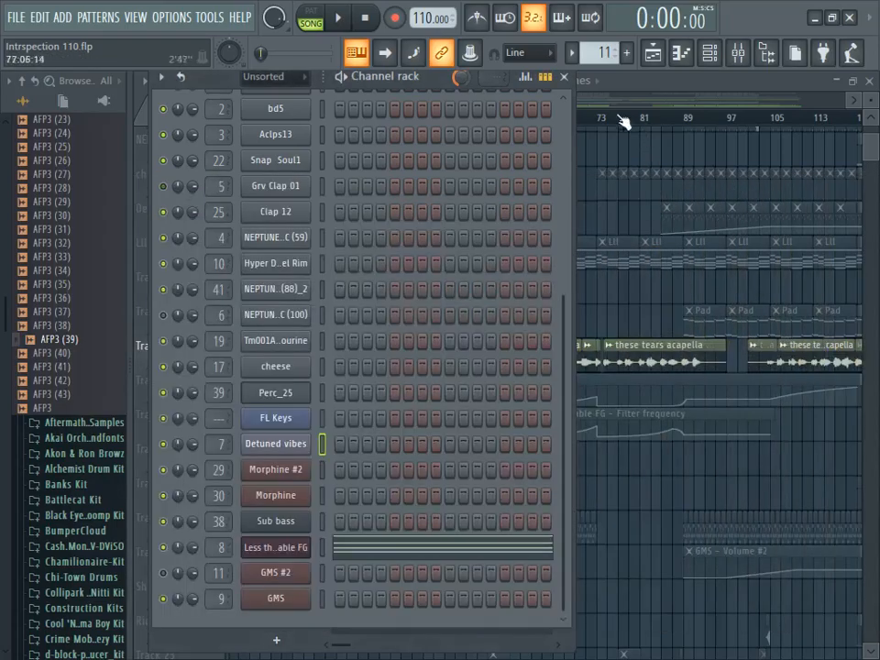
left_click(642, 87)
left_click(652, 53)
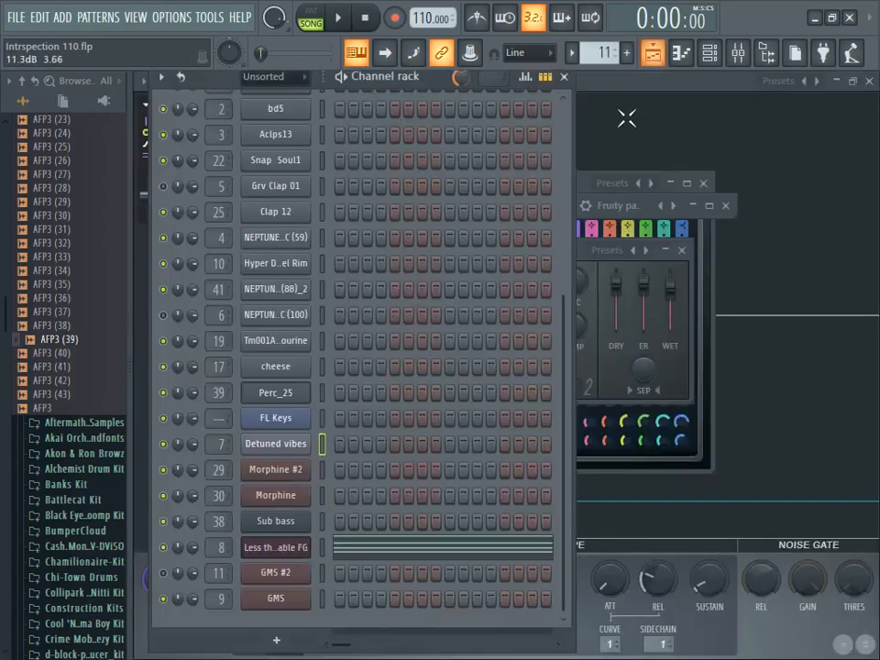
left_click(660, 57)
- Clear the solo so that all playlist tracks are enabled, including Track 14
mouse_move(565, 103)
left_mouse_down()
mouse_move(616, 102)
mouse_move(550, 106)
left_mouse_up()
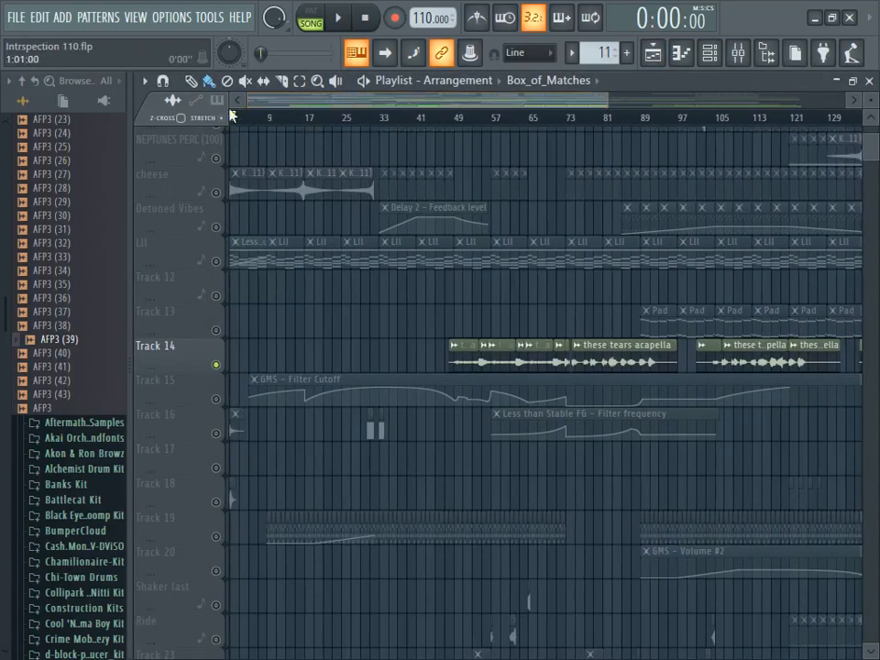
right_click(220, 167)
right_click(218, 159)
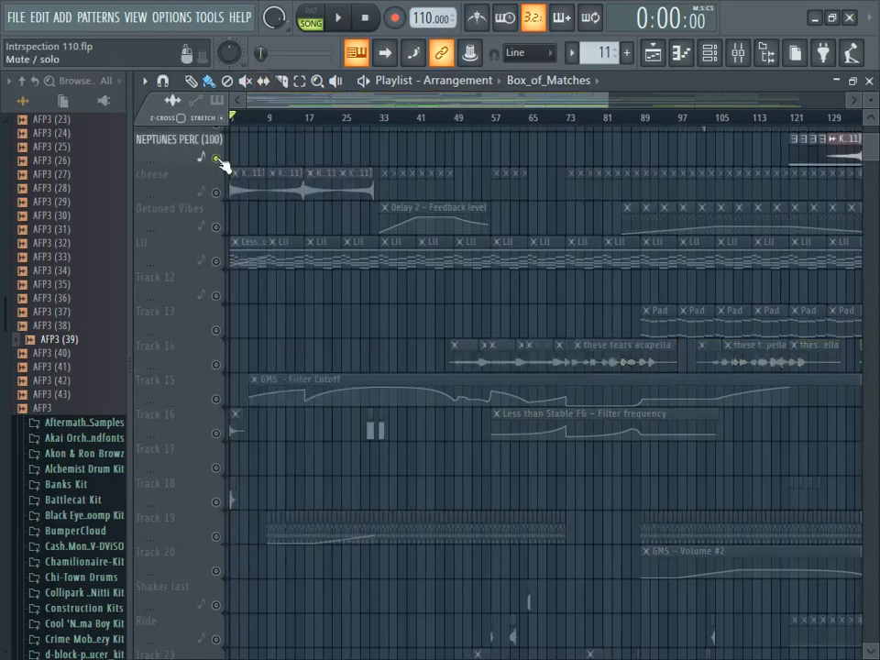
right_click(218, 159)
- Play the full arrangement from its first bar and stop playback
left_click_drag(608, 102, 501, 105)
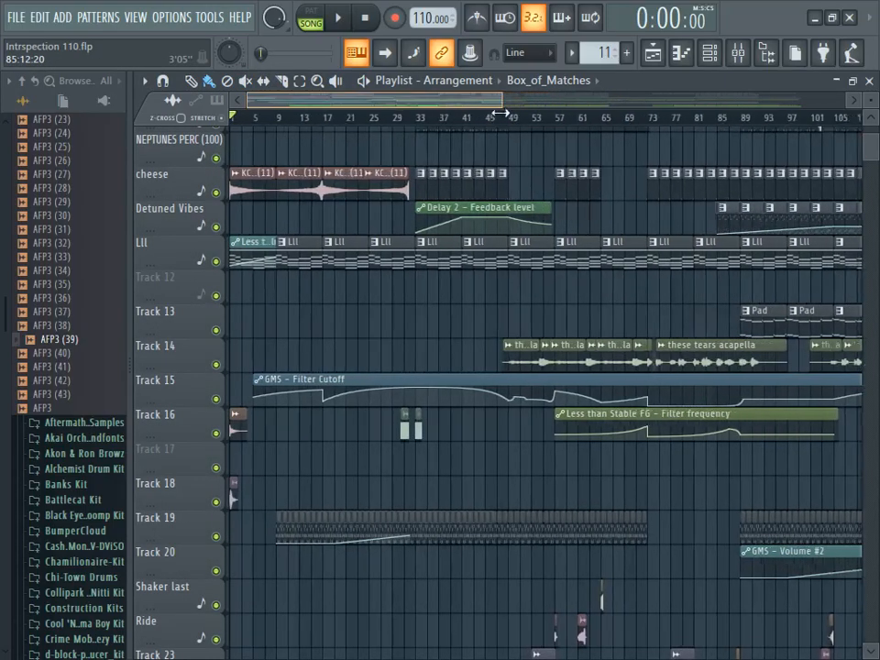
scroll(869, 149, "up", 5)
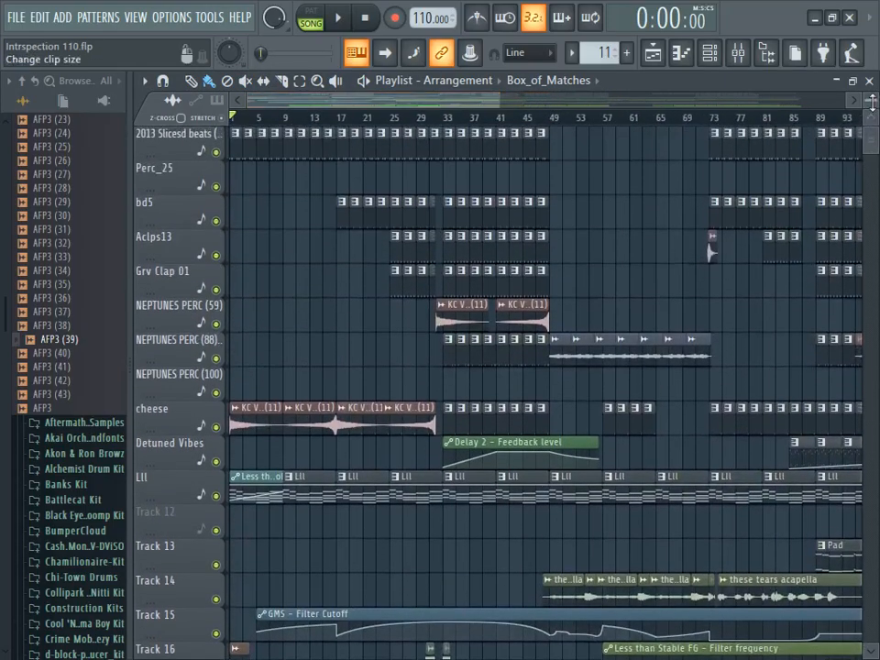
left_click(337, 17)
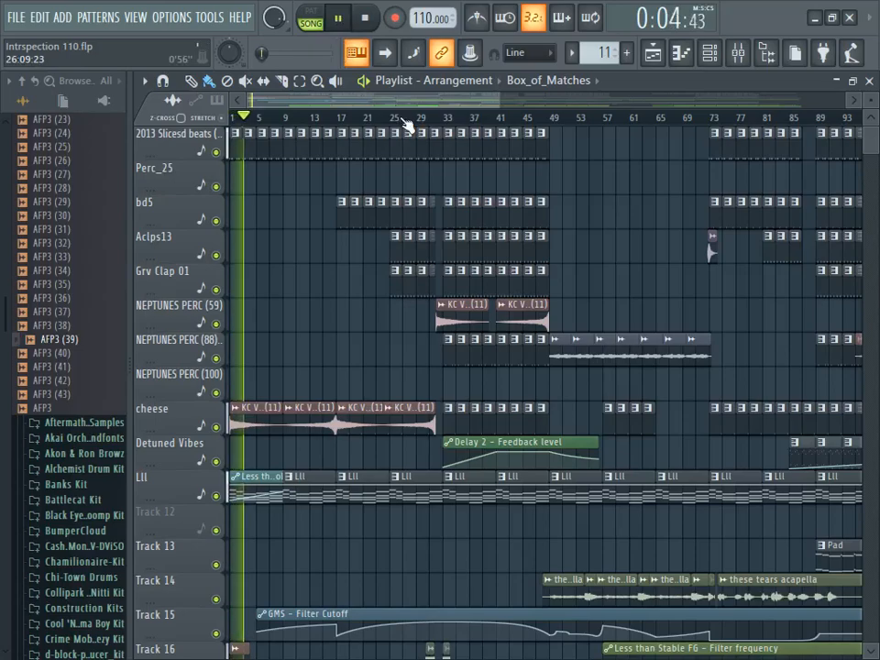
left_click(368, 19)
- Solo the 2013 Slicesd beats track, play it from the start and stop playback
left_click_drag(497, 99, 333, 99)
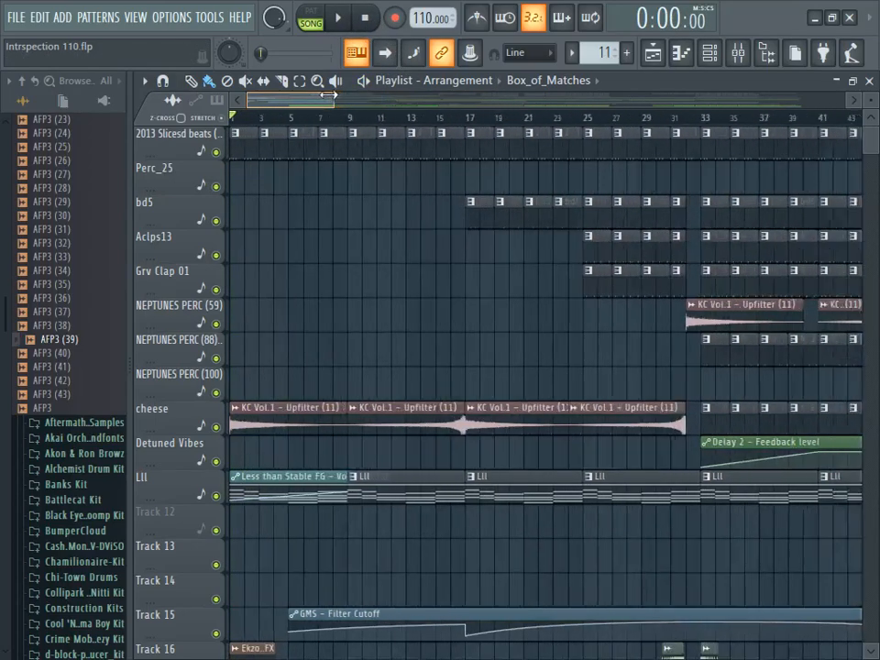
right_click(217, 152)
key("space")
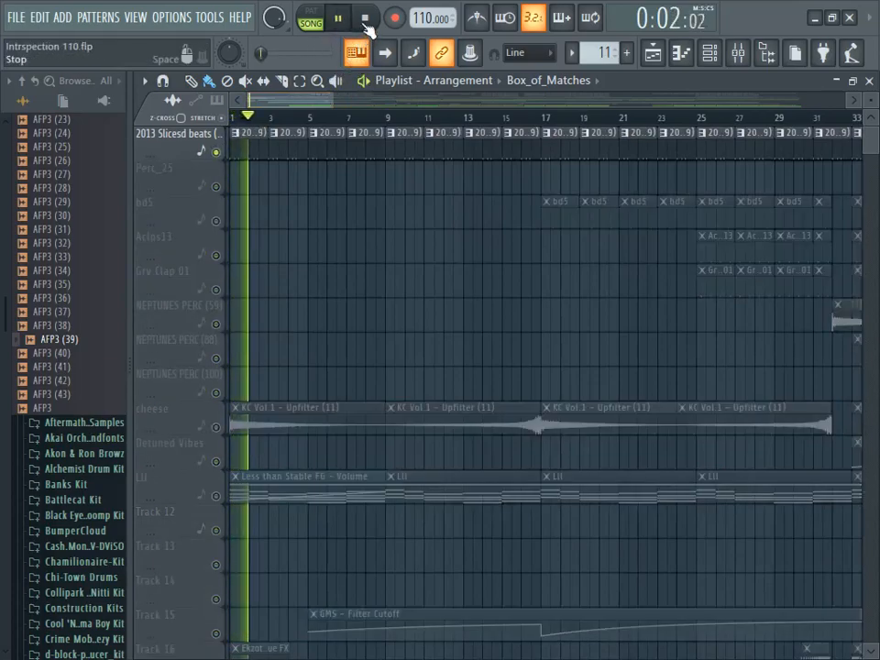
left_click(365, 28)
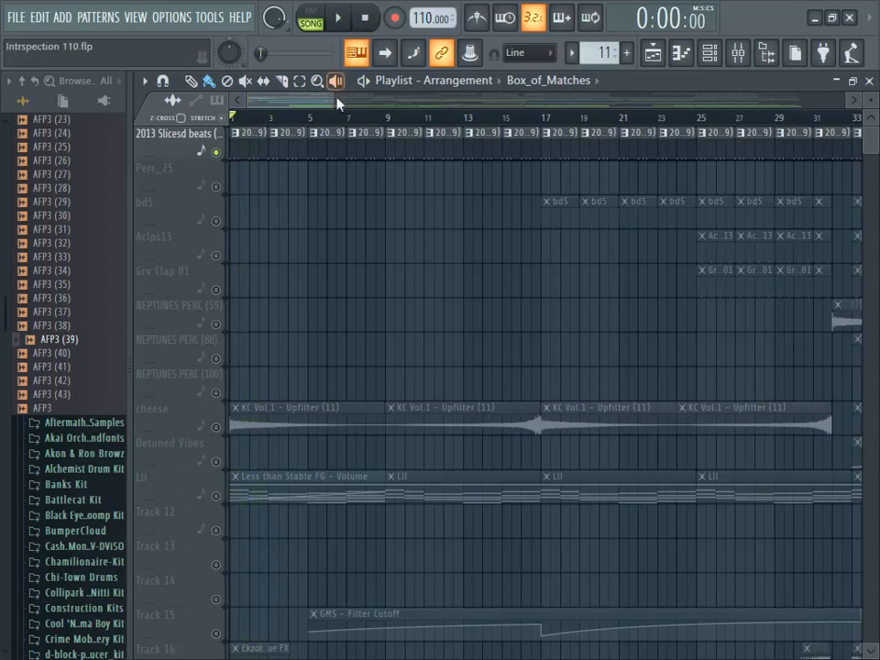
- Enable the cheese track alongside the soloed beats track and play both from the start
scroll(422, 198, "down", 3)
left_click(228, 414)
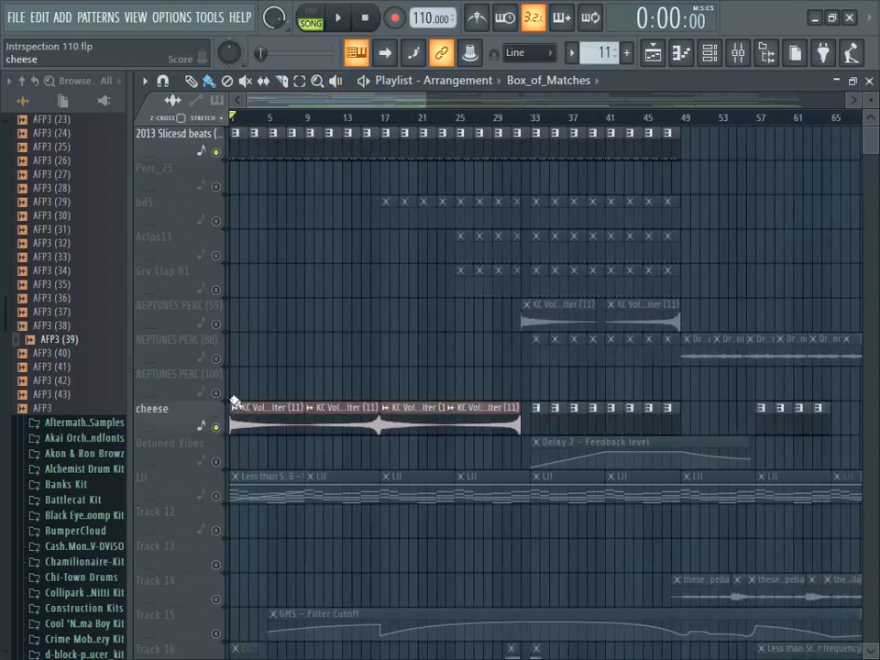
left_click(337, 18)
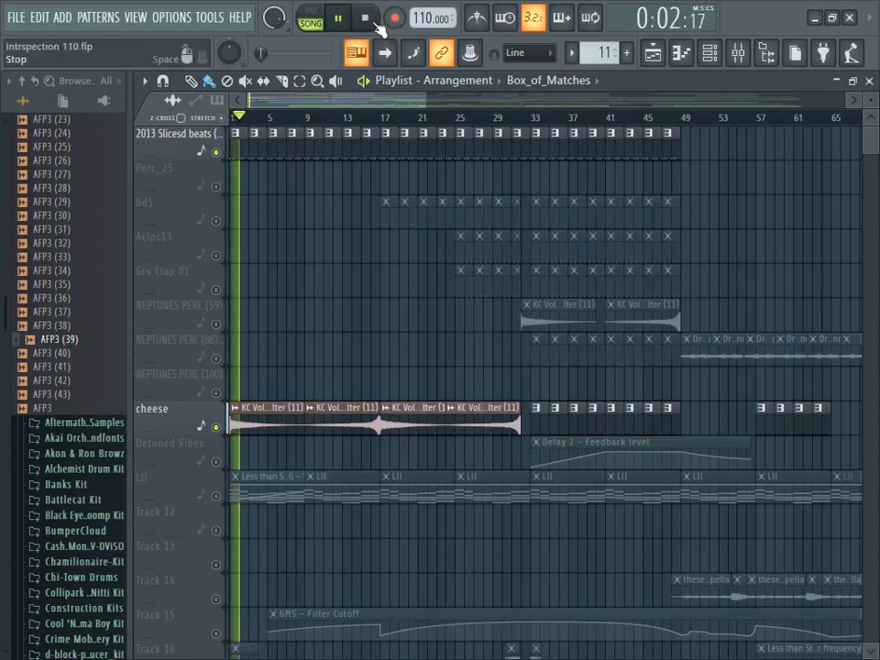
- Stop playback and view the sample settings of the first KC Vol.1 - Upfilter (11) clip while briefly playing the song
left_click(364, 20)
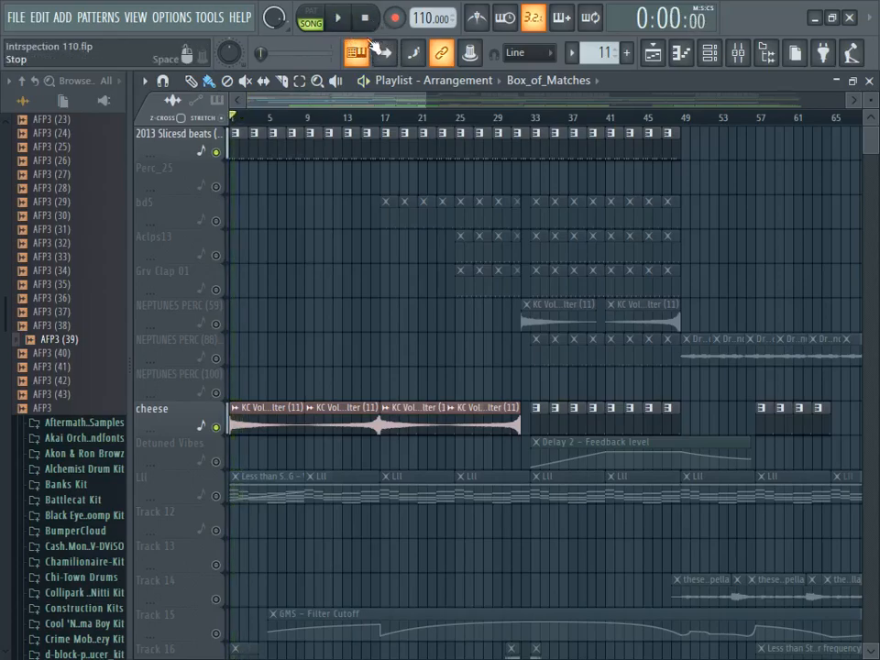
double_click(258, 425)
left_click_drag(492, 294, 437, 202)
left_click(337, 17)
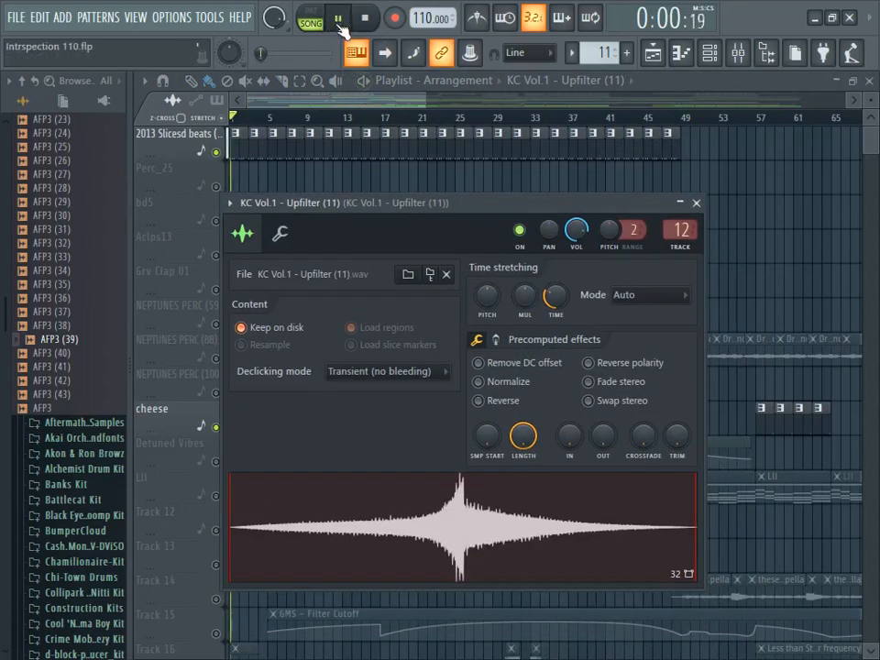
left_click(365, 17)
left_click(652, 57)
- Enable the LII track alongside the beats and cheese tracks, play from the start and stop playback
scroll(348, 366, "down", 3)
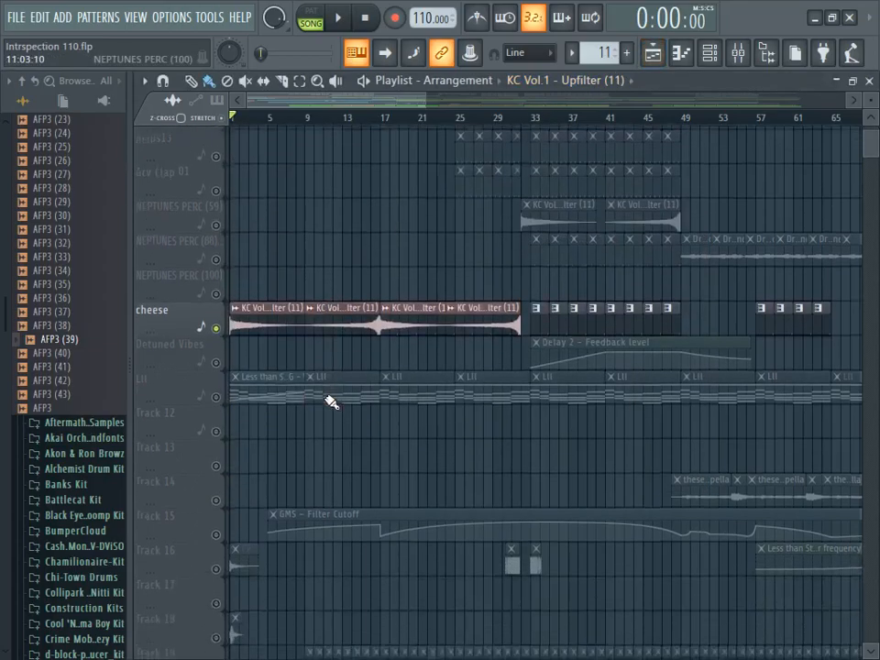
left_click(337, 17)
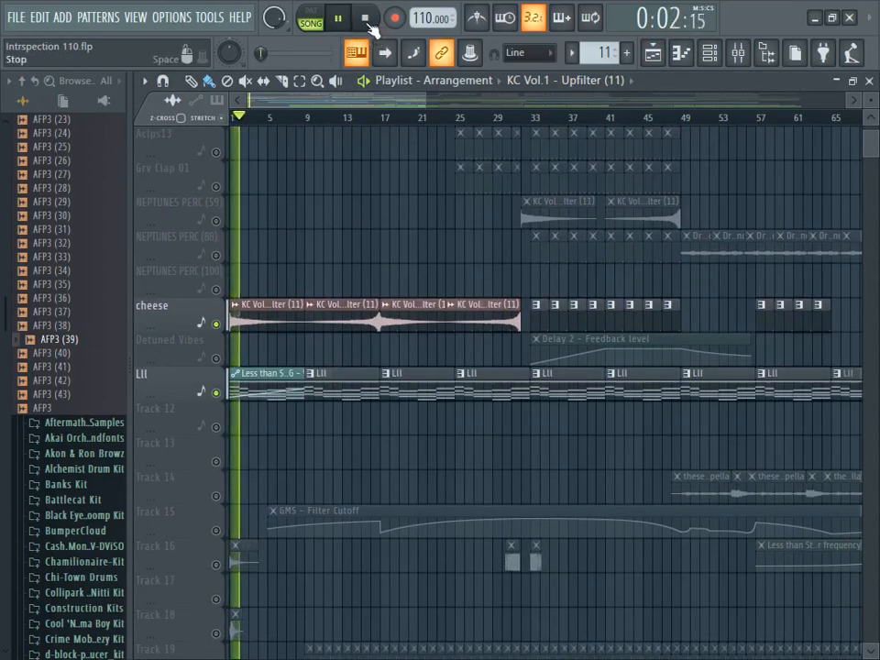
left_click(365, 19)
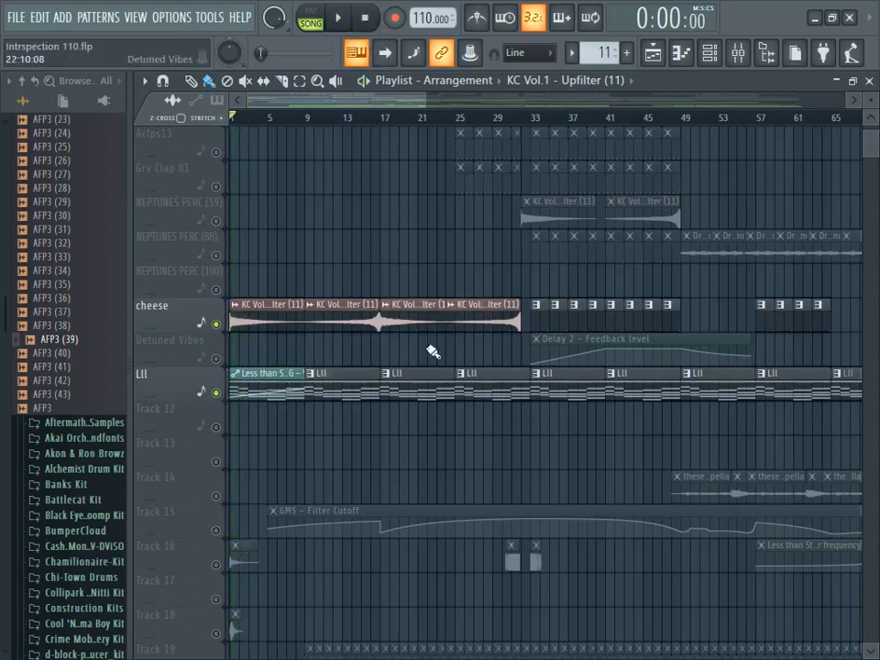
- Play the LII pattern on its own and examine its Less than Stable FG chord notes across all eight bars in the piano roll
double_click(412, 383)
left_click(310, 11)
left_click(337, 18)
left_click(710, 53)
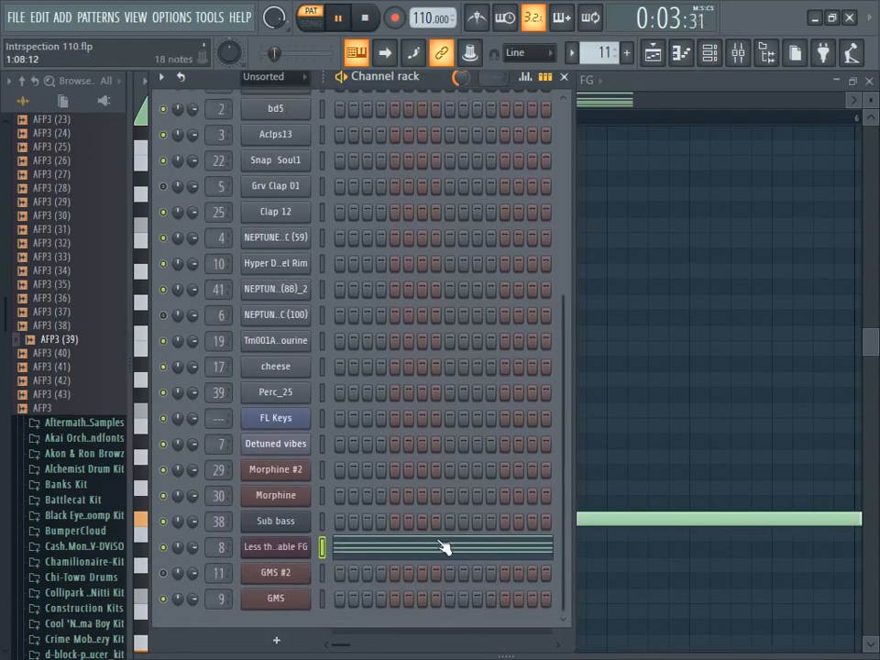
left_click(440, 539)
left_click(432, 556)
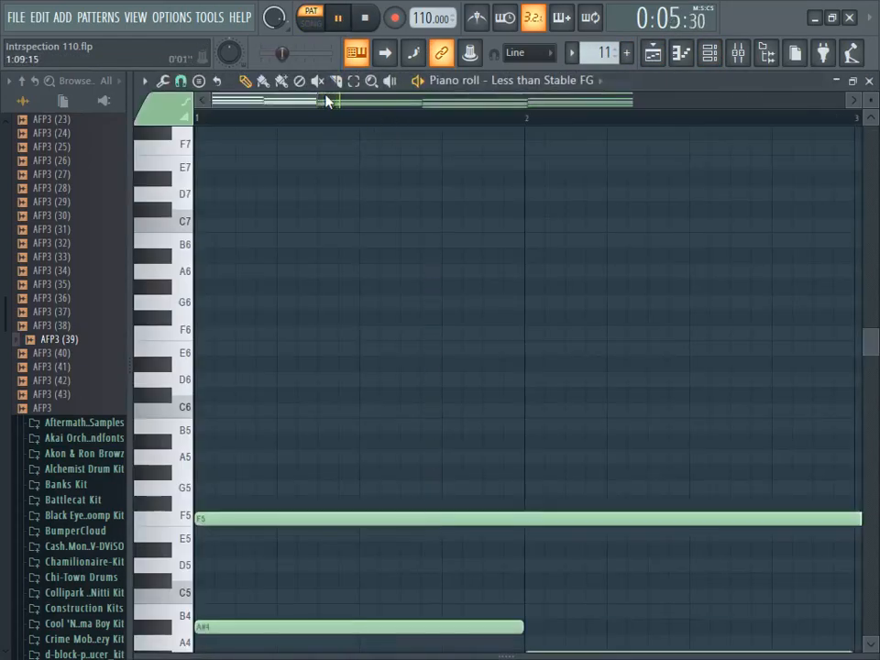
left_click_drag(336, 99, 629, 103)
scroll(629, 220, "down", 6)
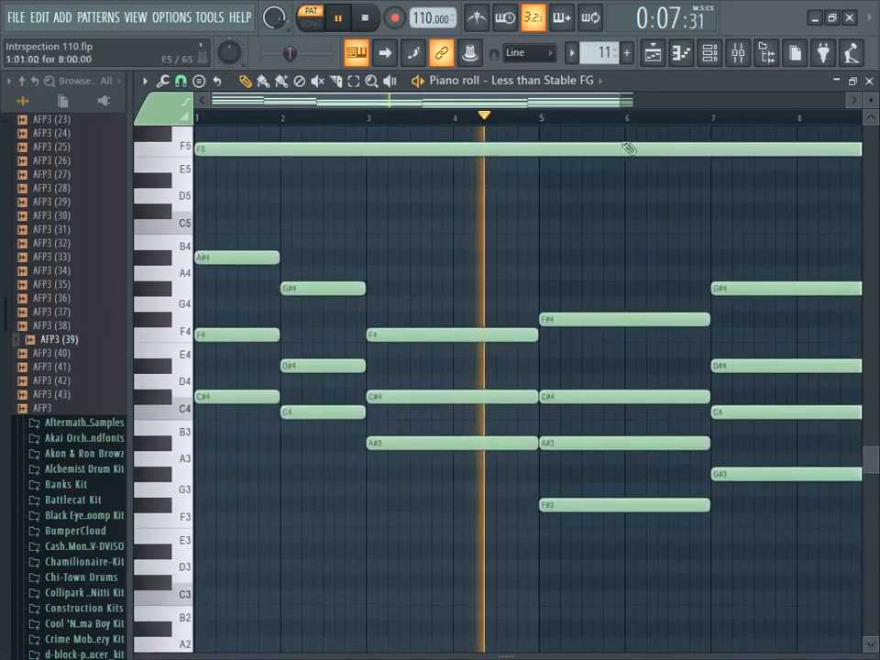
scroll(832, 117, "down", 4)
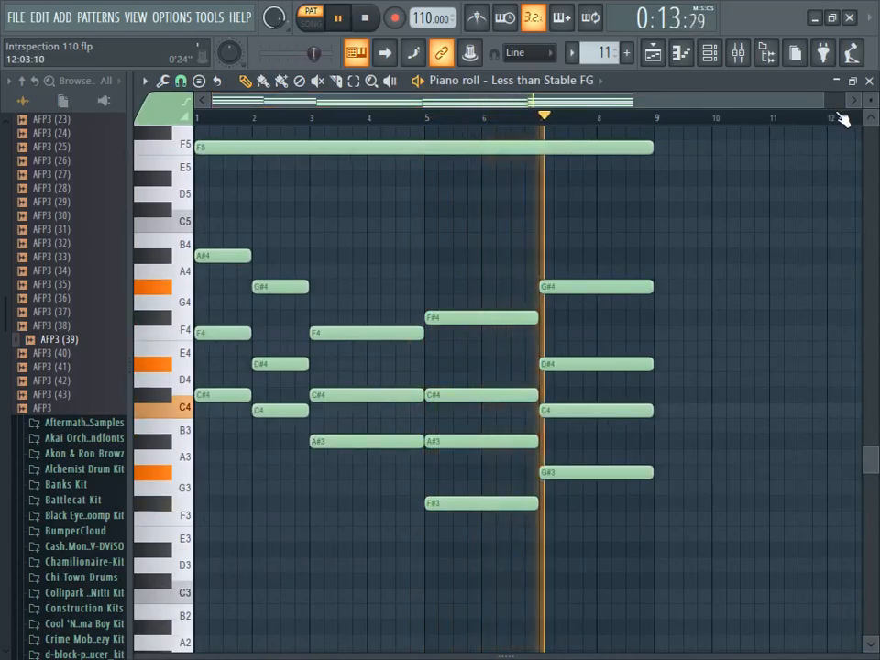
scroll(867, 119, "up", 3)
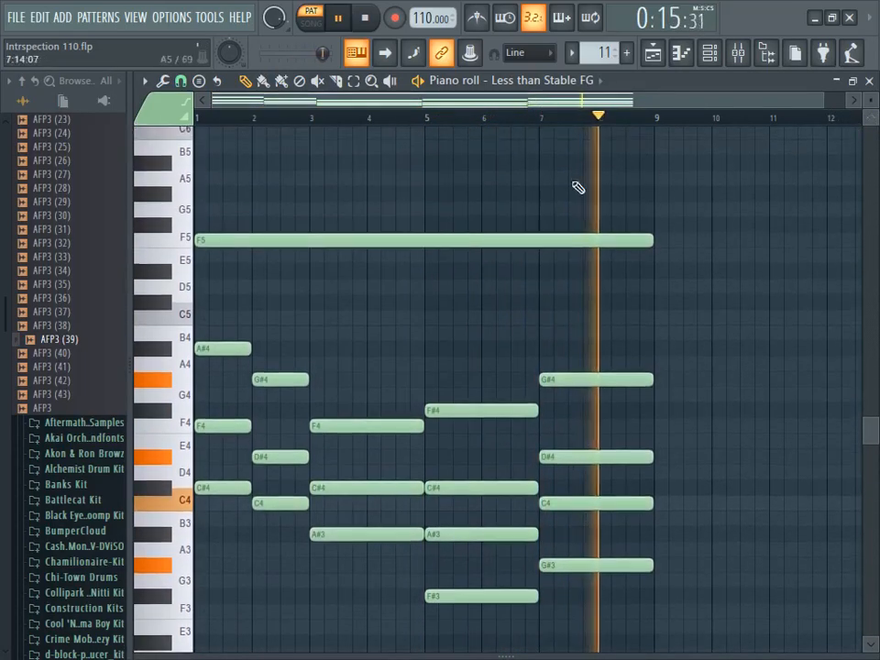
left_click(189, 243)
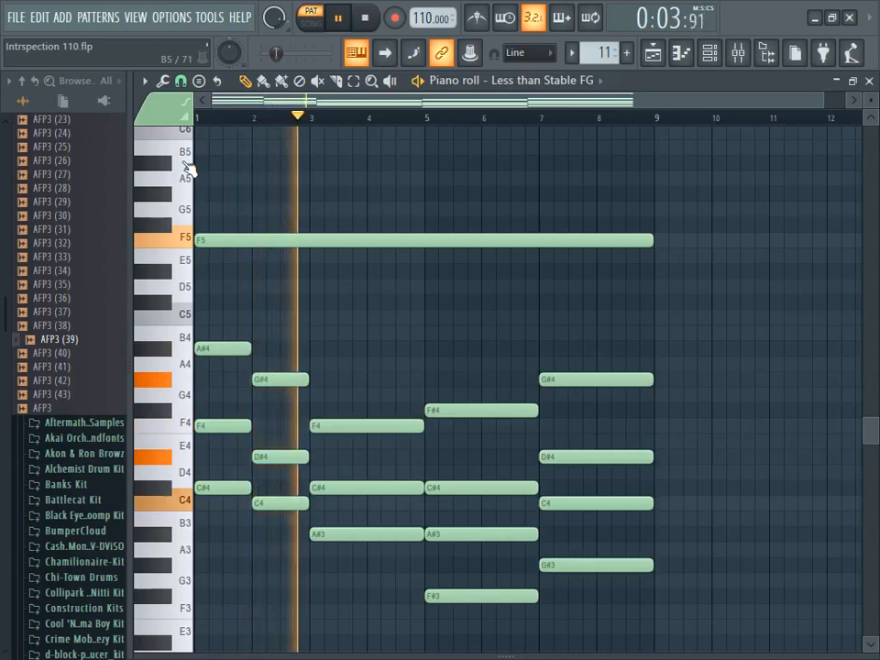
- Enable Track 16 and Track 18 in the playlist while playing in song mode from the start, and stop playback
left_click(722, 55)
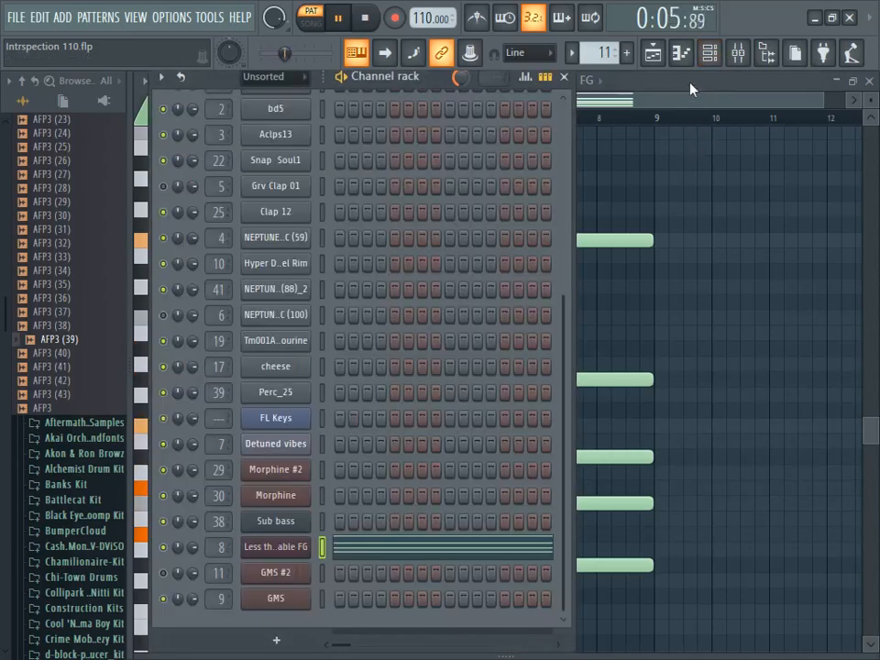
left_click(658, 56)
scroll(416, 349, "down", 4)
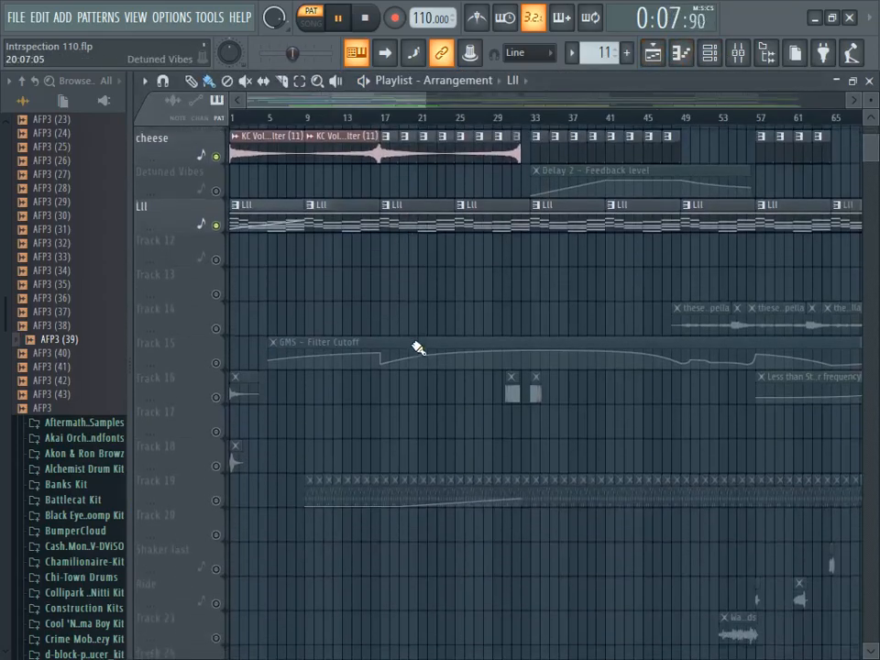
left_click(218, 393)
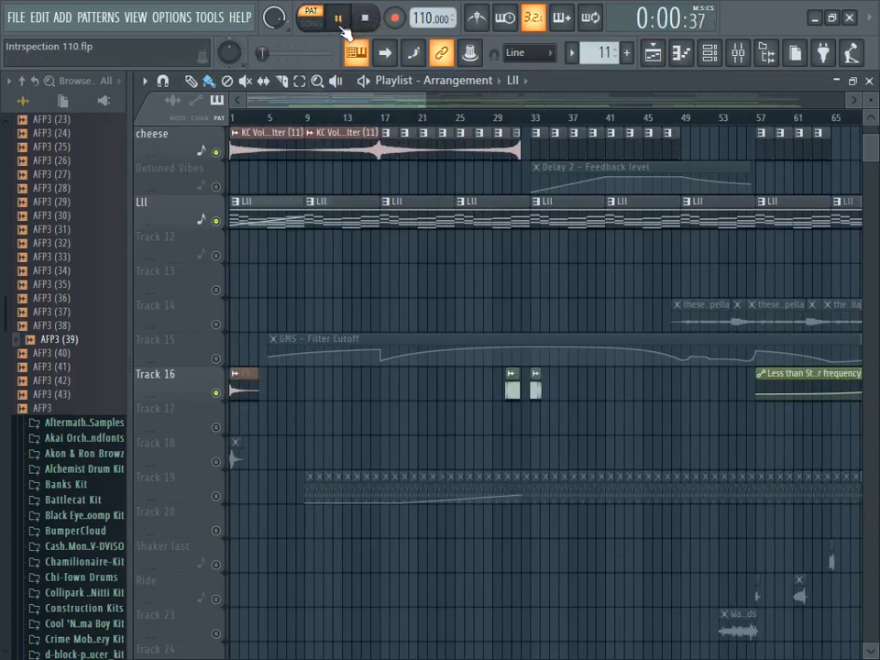
left_click(311, 23)
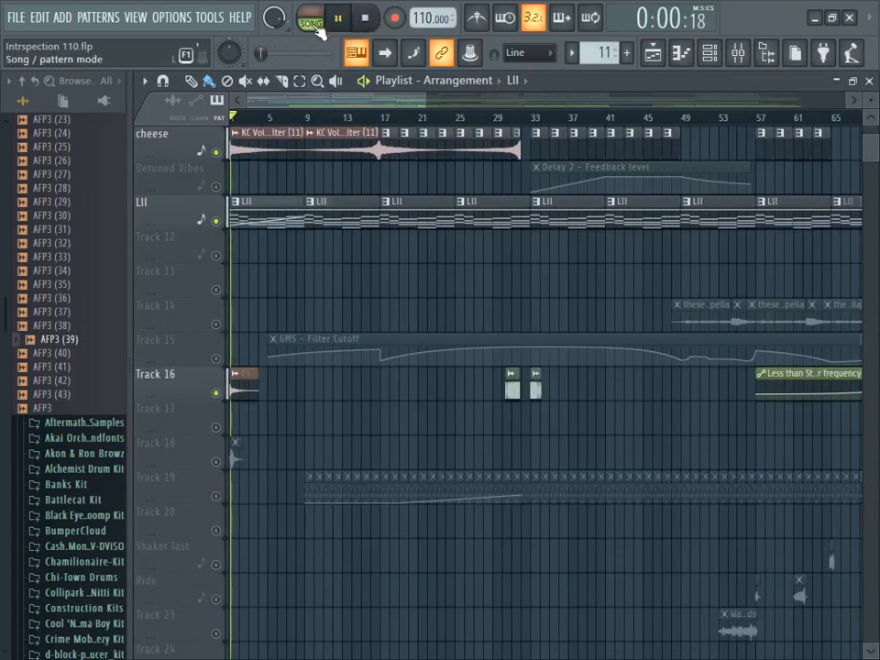
left_click(218, 461)
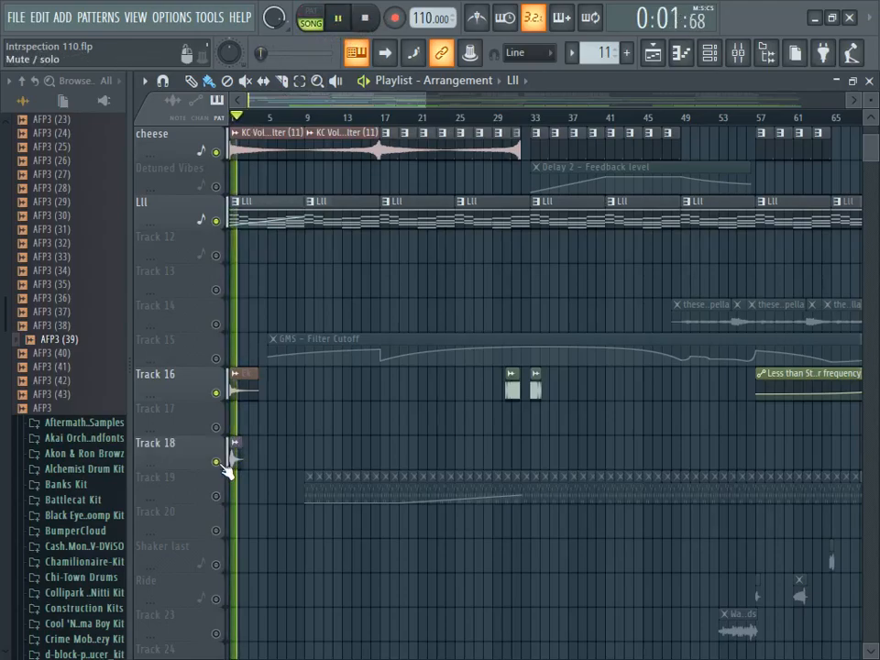
scroll(389, 242, "down", 5)
left_click(366, 18)
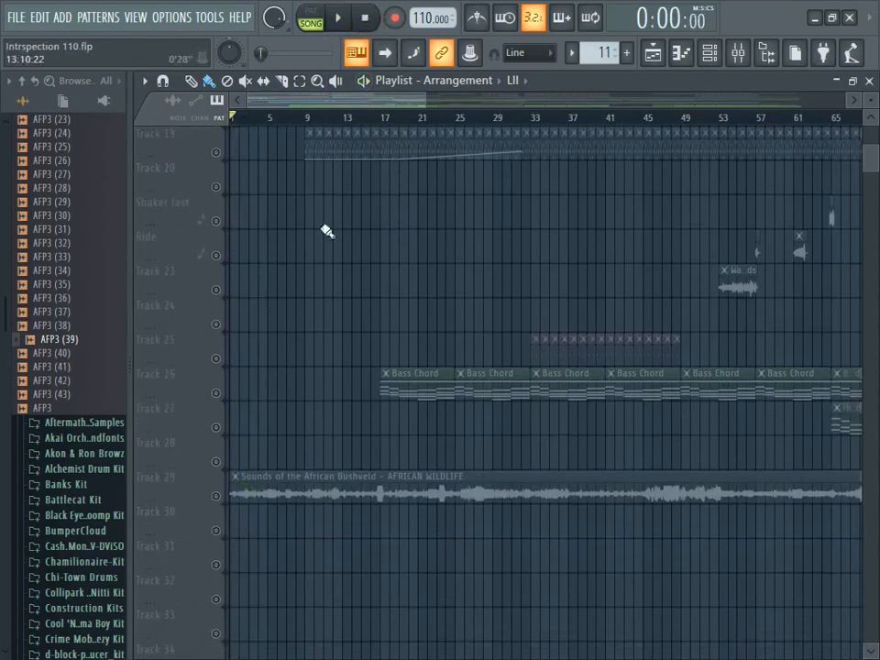
- Play the song with Track 29's African Bushveld recording enabled, and clear the solo to enable the other playlist tracks
left_click(216, 496)
left_click(339, 20)
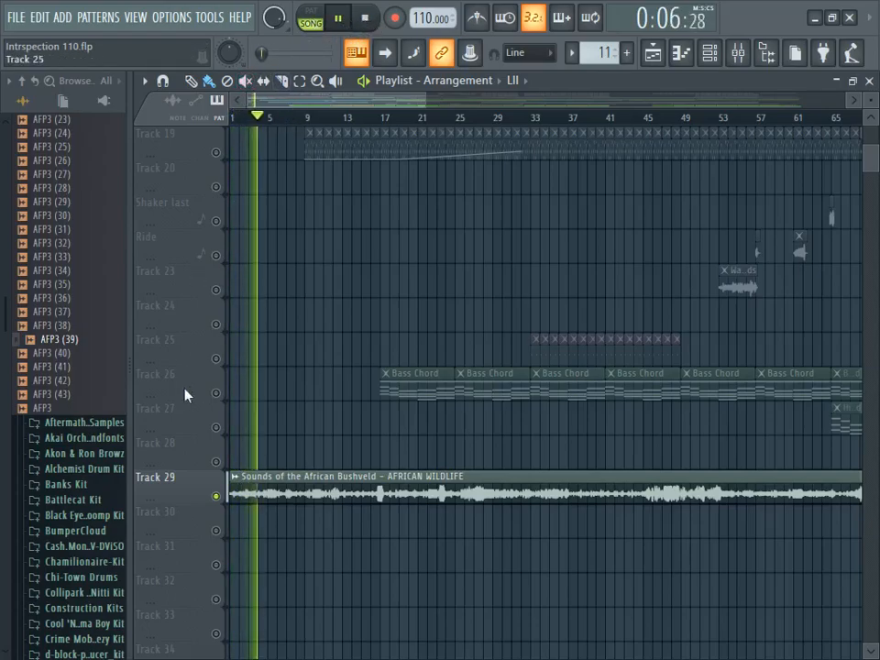
right_click(216, 496)
- Examine the layout of clips and automation across the arrangement's tracks up to about bar 105 during playback, and stop the song
scroll(417, 417, "up", 1)
scroll(417, 417, "up", 9)
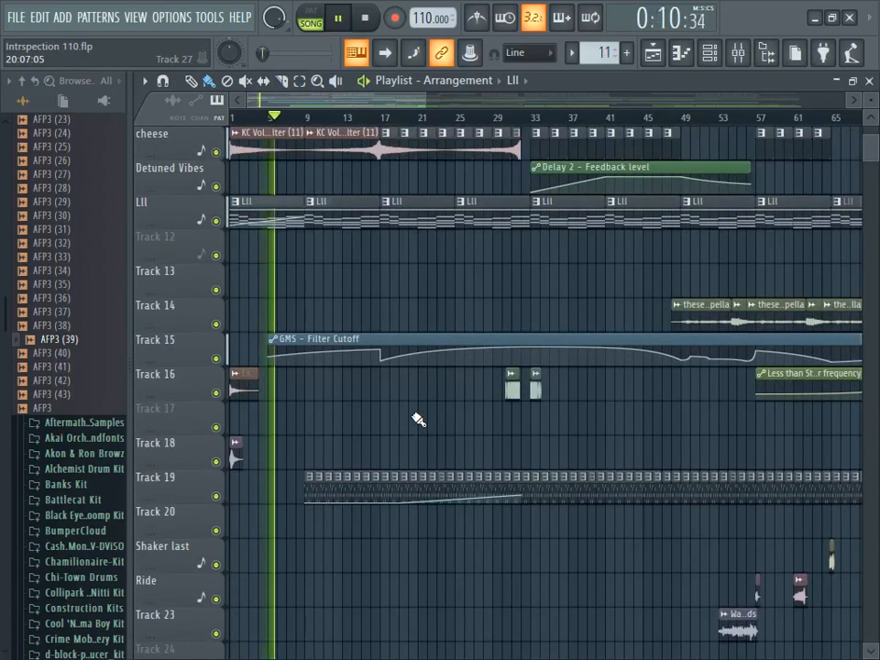
scroll(417, 418, "up", 2)
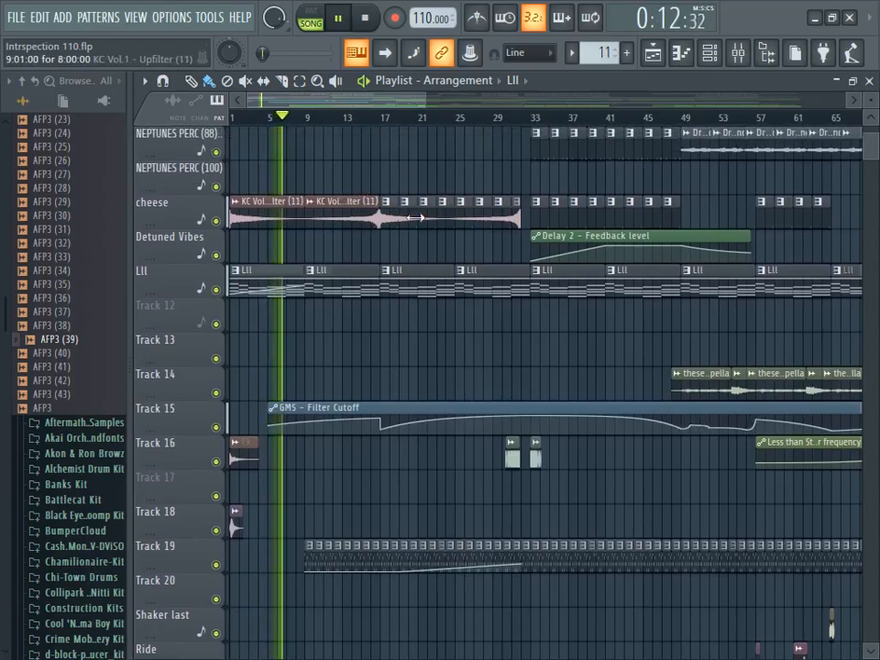
left_click_drag(376, 100, 353, 95)
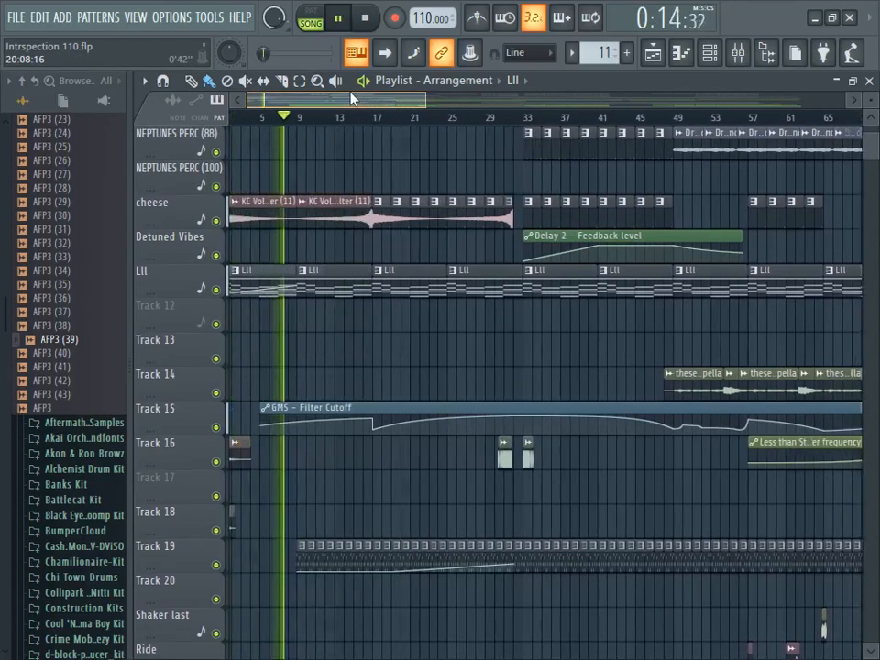
left_click_drag(454, 100, 462, 100)
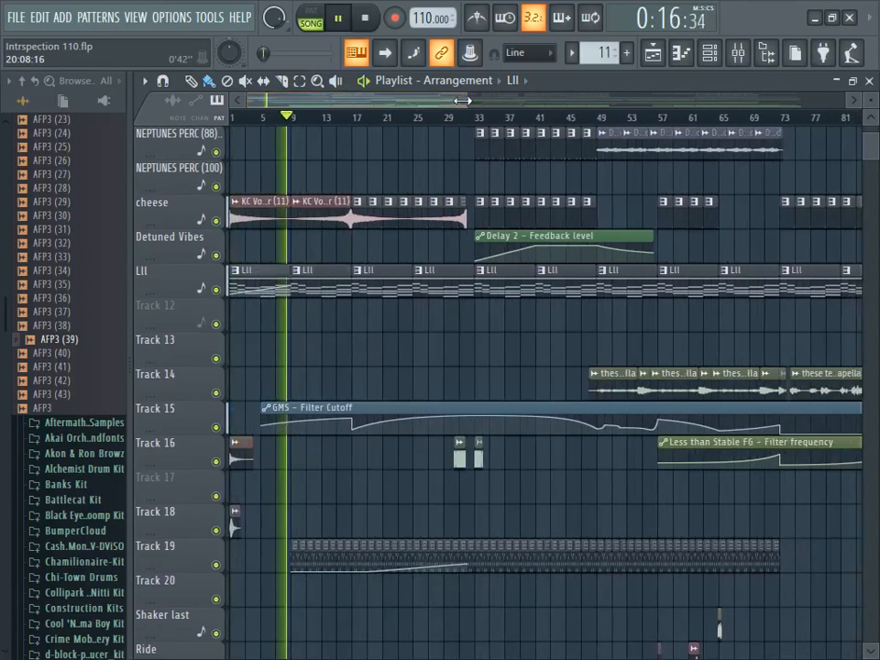
scroll(453, 286, "down", 5)
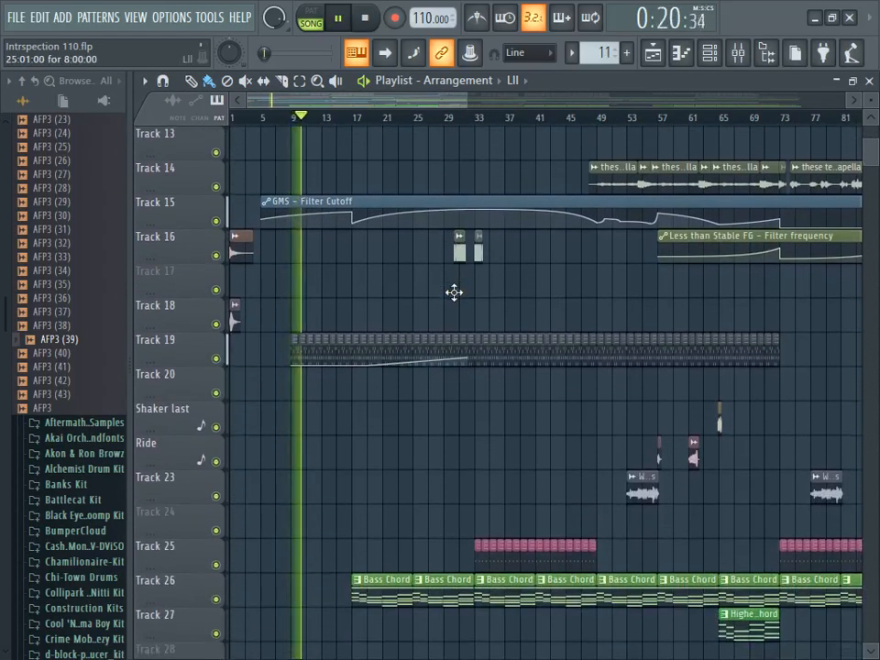
left_click_drag(463, 99, 492, 101)
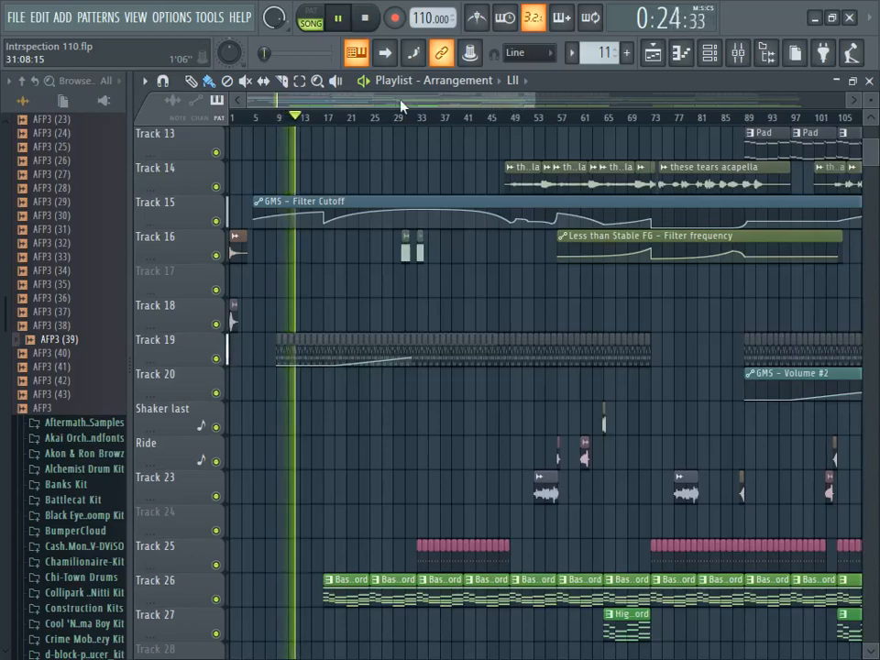
key("space")
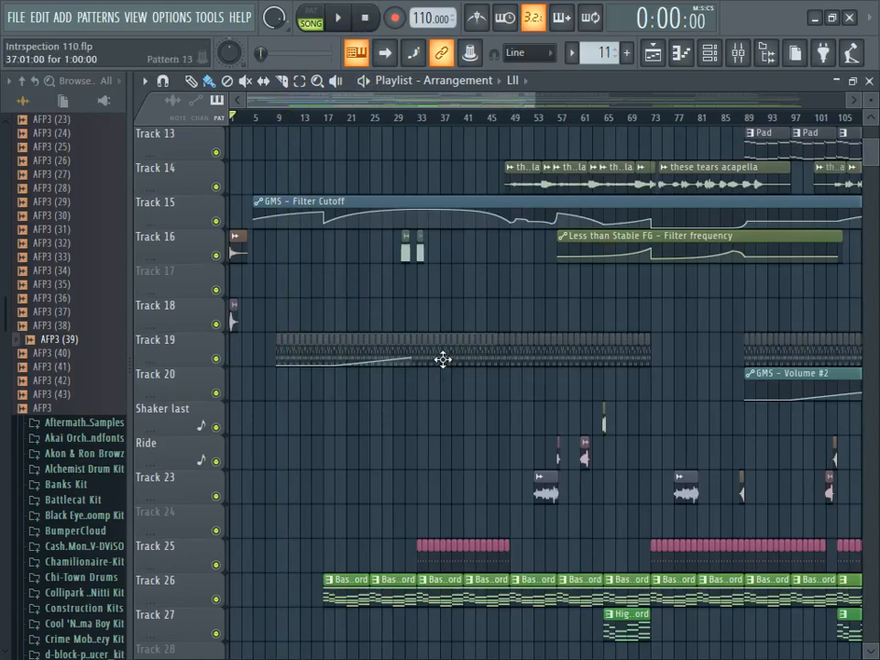
- Open the Bass Chord pattern from Track 26 in the piano roll, play it on its own and stop playback
scroll(409, 492, "down", 3)
double_click(338, 492)
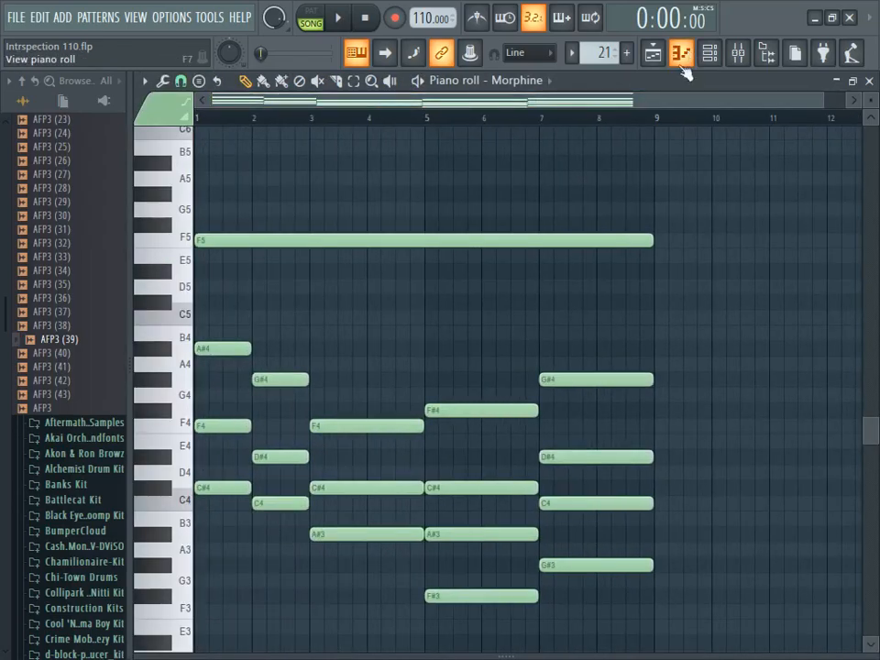
scroll(648, 297, "down", 3)
scroll(673, 180, "up", 2)
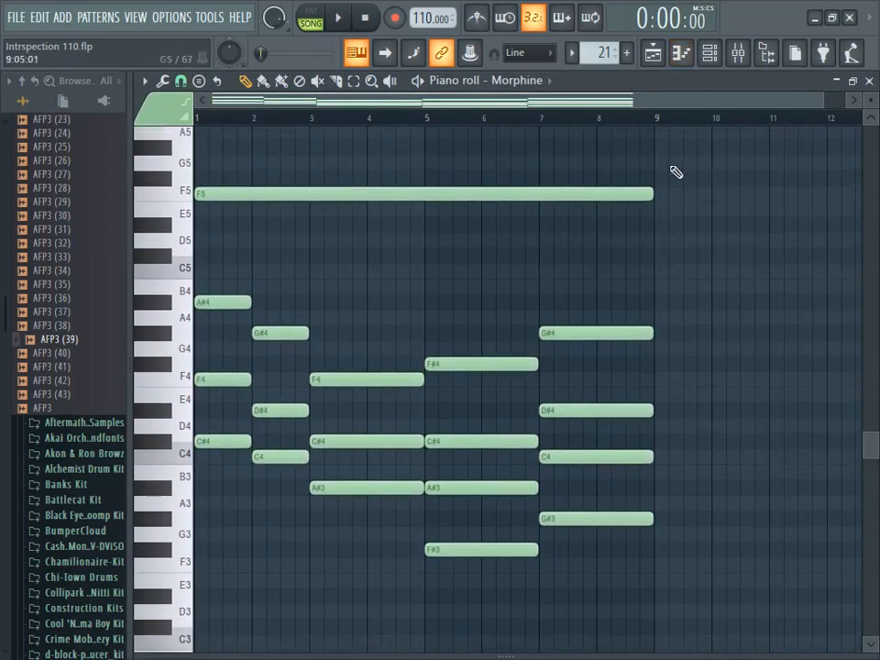
left_click(337, 18)
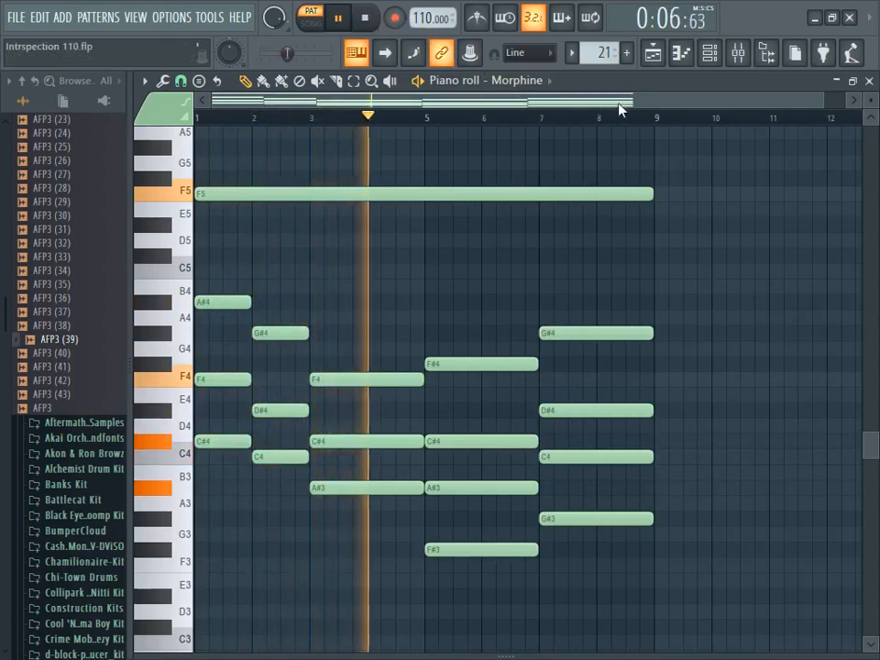
left_click_drag(626, 100, 635, 101)
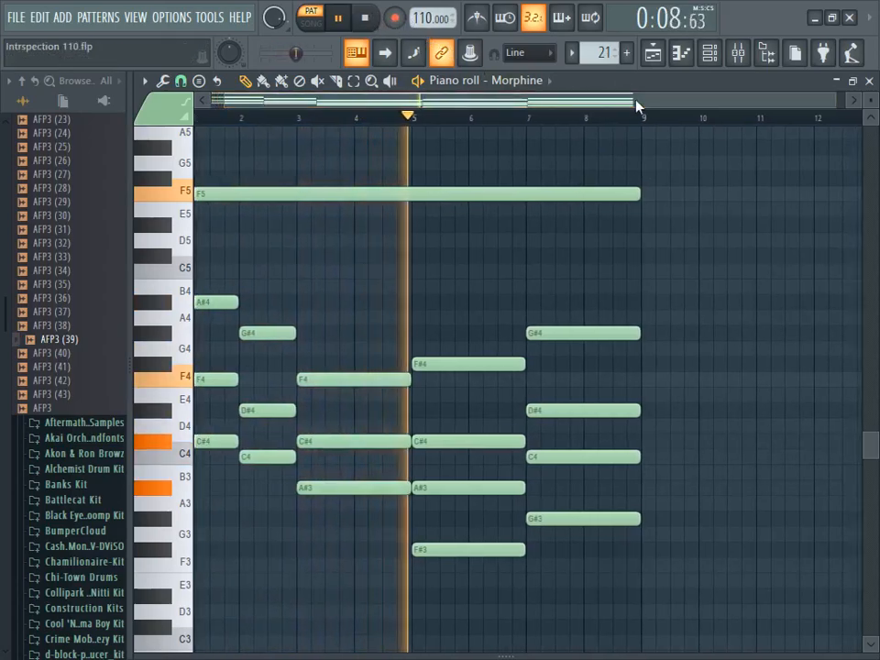
left_click_drag(634, 103, 596, 106)
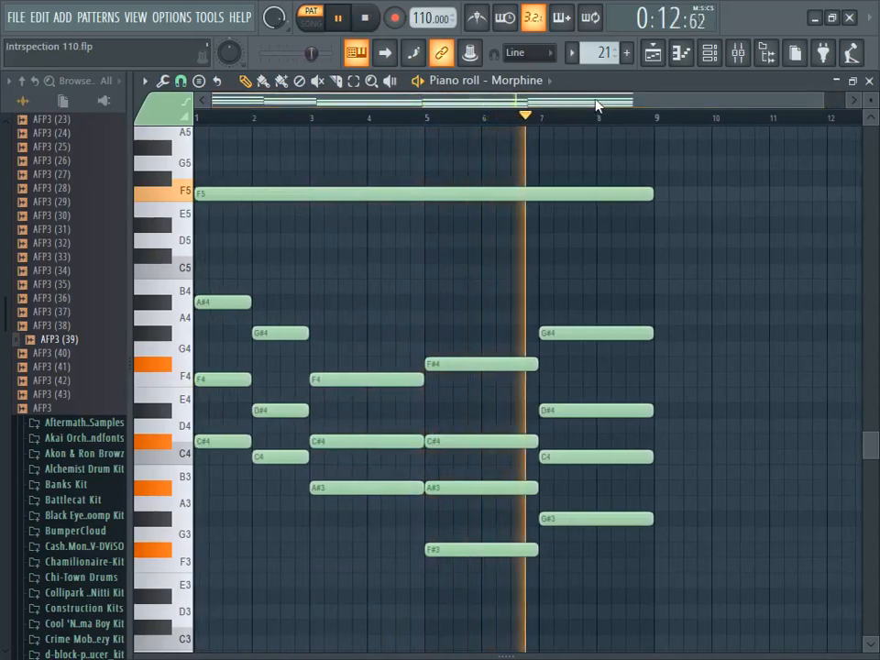
left_click(364, 17)
- View the Morphine channel's synth program and settings, close the synth and return to the playlist
left_click(708, 55)
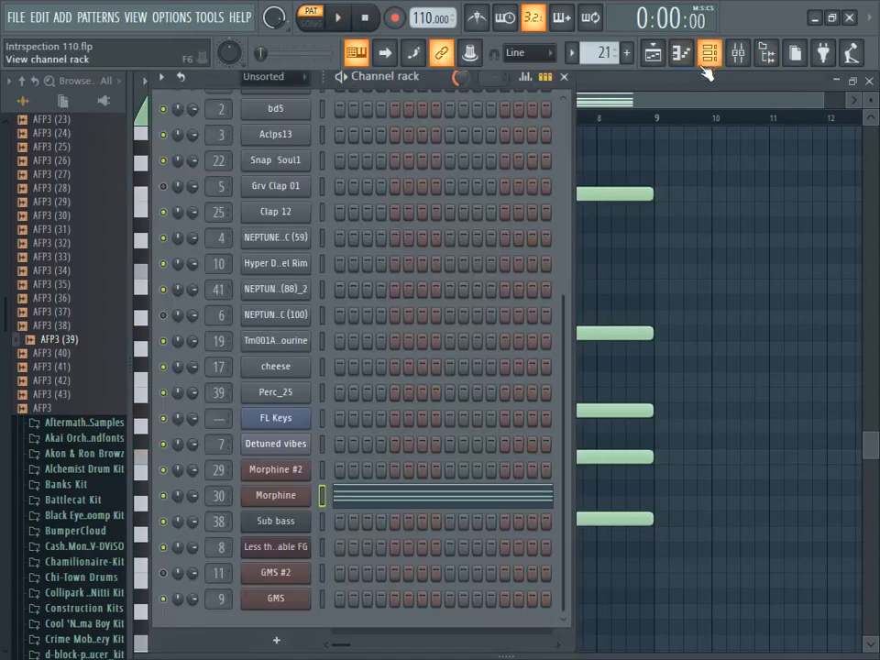
left_click(298, 495)
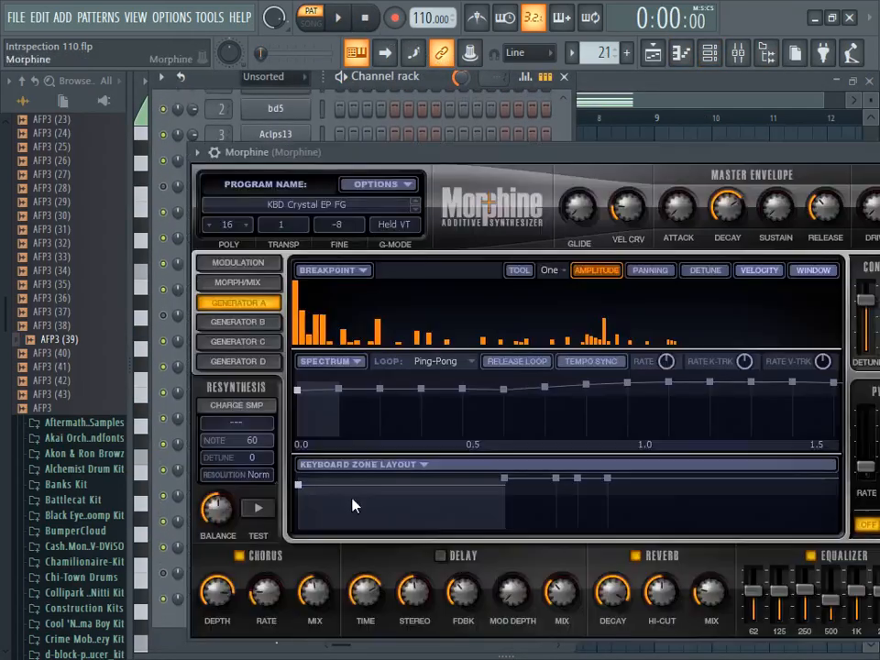
left_click_drag(691, 157, 731, 163)
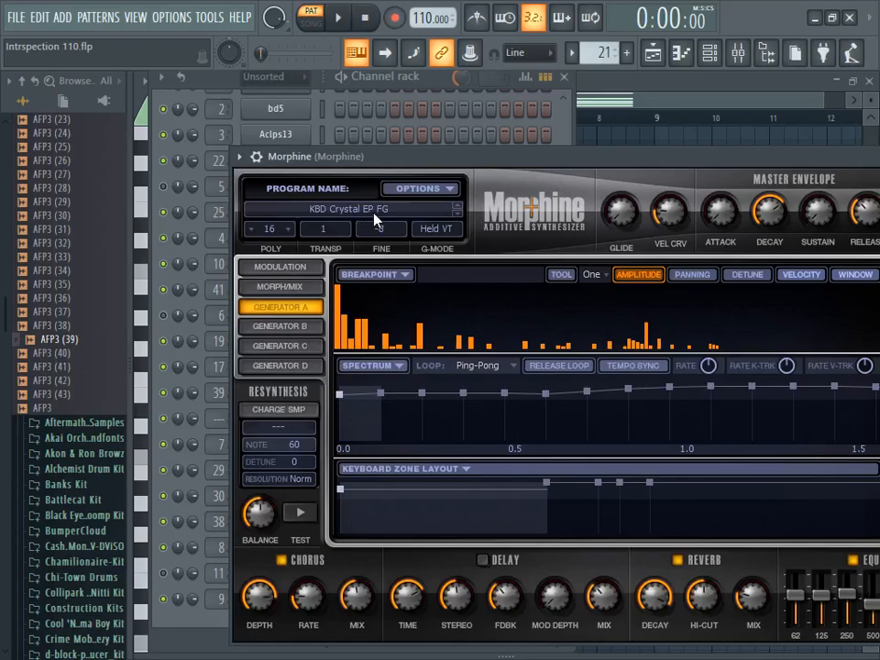
left_click_drag(629, 166, 431, 284)
left_click(789, 275)
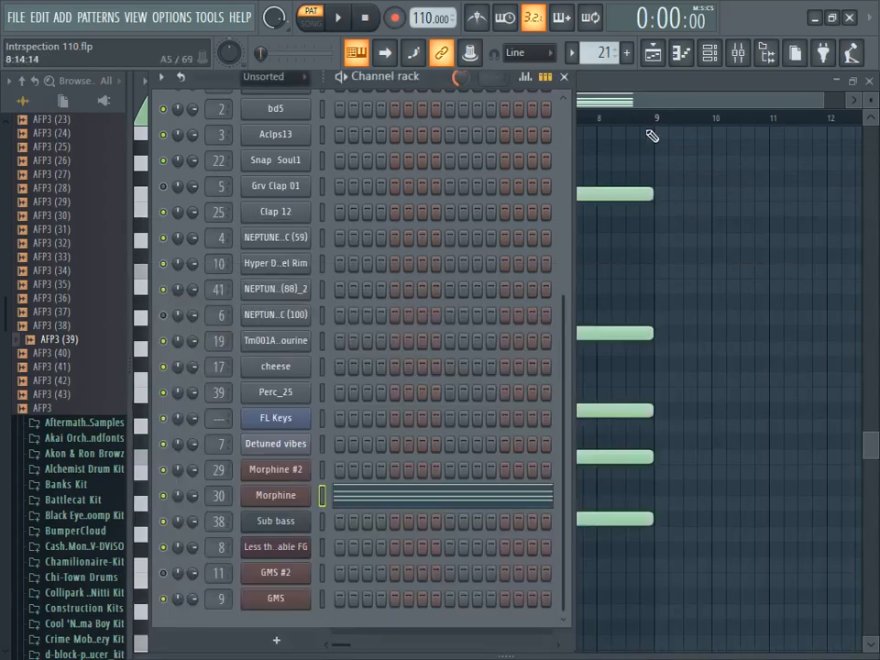
left_click(653, 57)
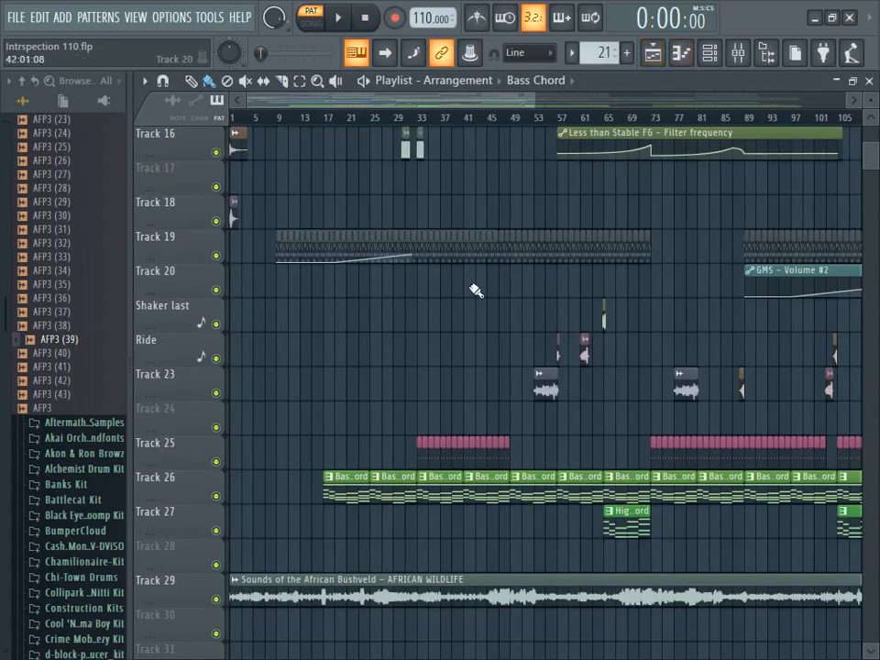
- Open the GMS pattern from Track 19 in the piano roll, play its notes on their own and stop playback
double_click(449, 254)
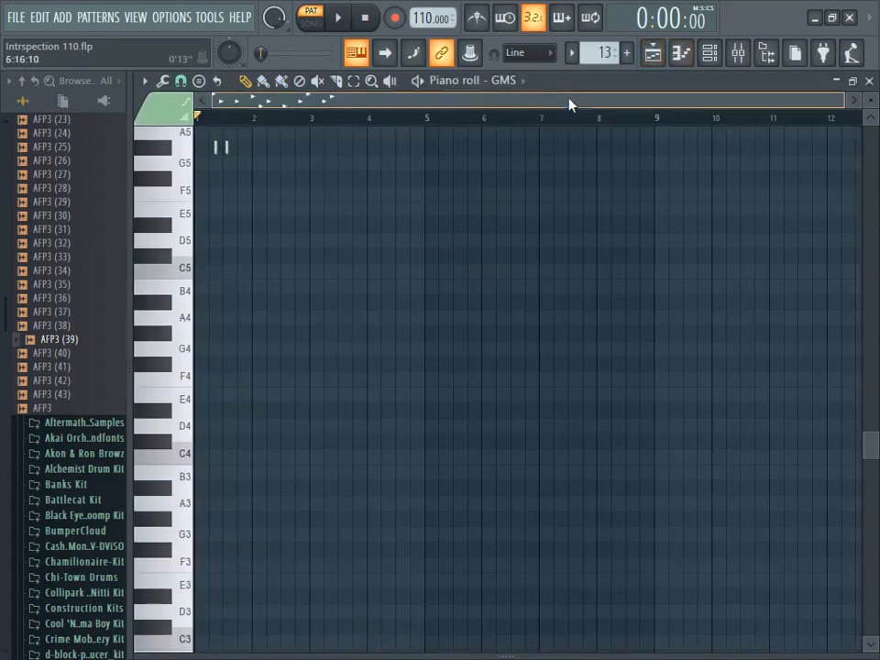
left_click(869, 123)
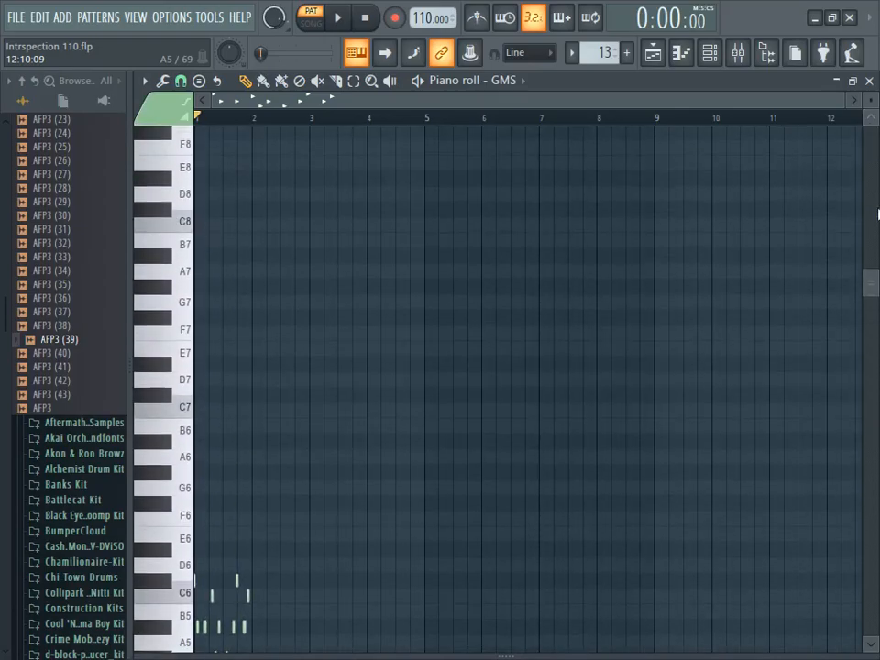
left_click_drag(873, 285, 874, 327)
left_click_drag(824, 103, 522, 103)
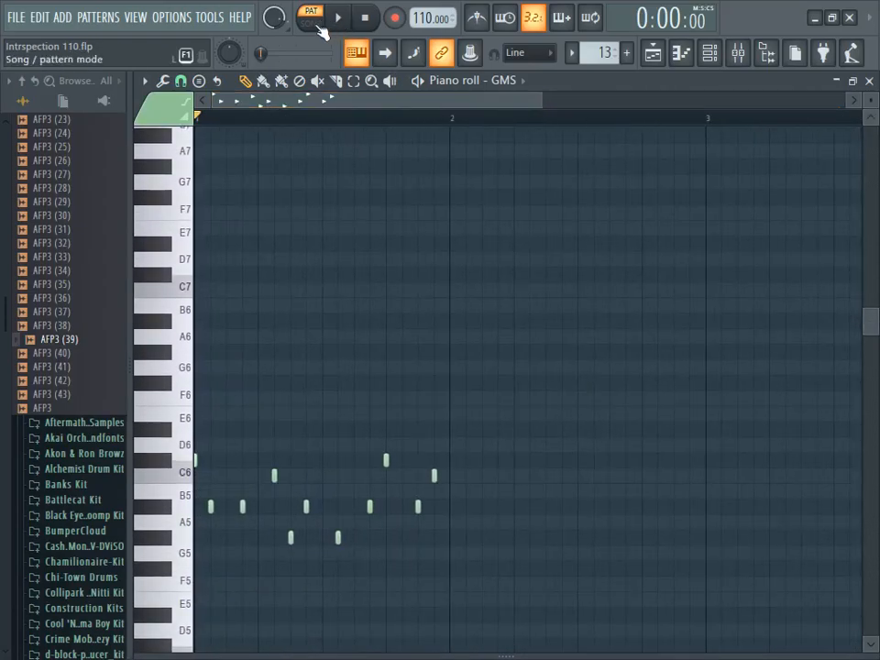
left_click(335, 18)
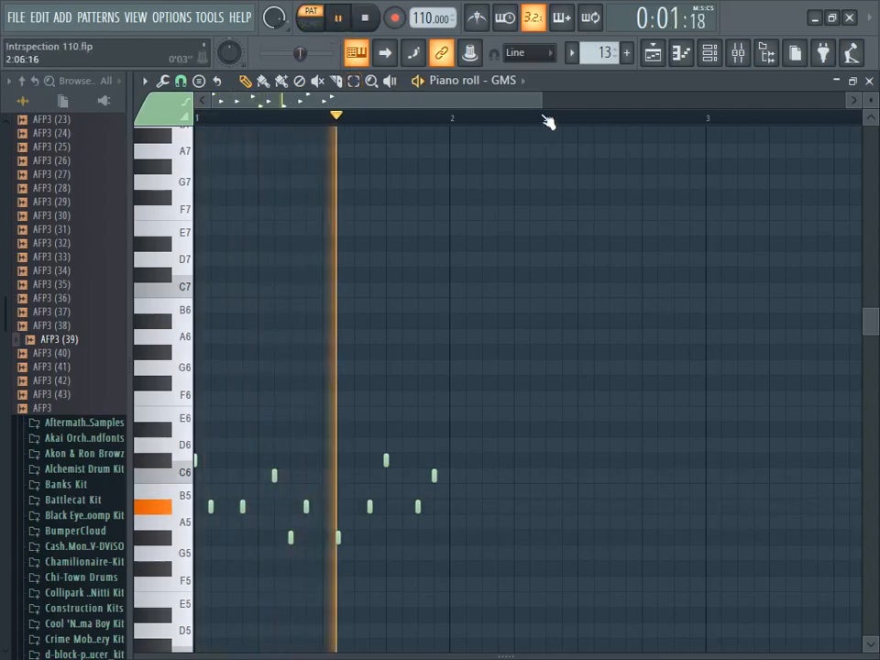
left_click_drag(546, 101, 569, 101)
left_click(364, 17)
- View the GMS channel's synth with its bank, program, waveshape and effect settings
left_click(712, 62)
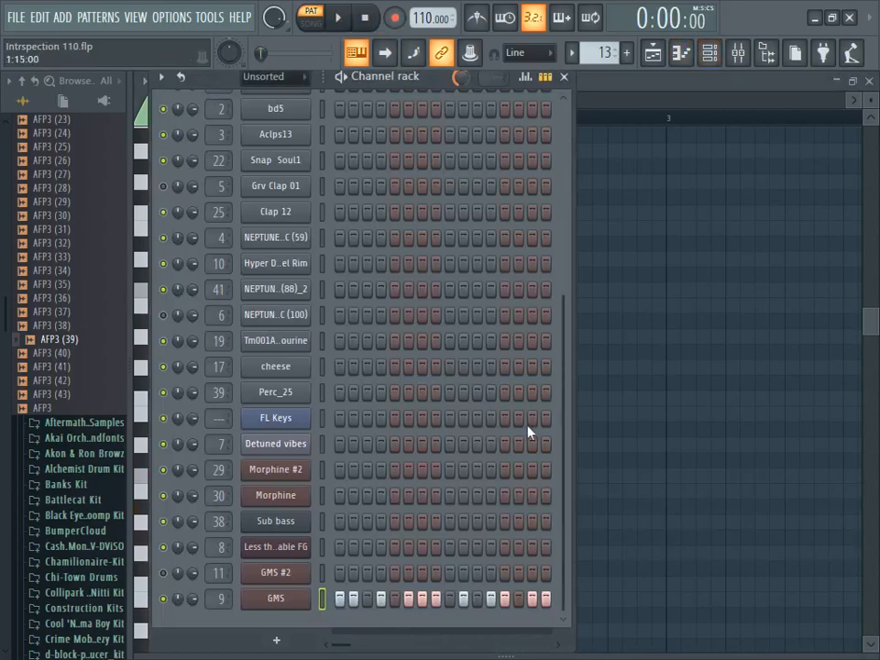
left_click(275, 598)
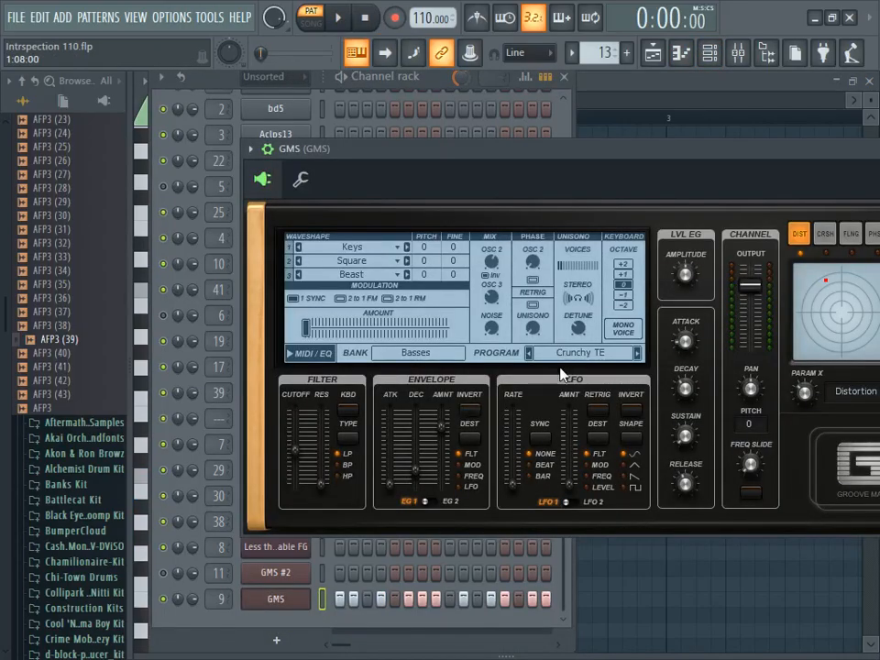
left_click_drag(637, 168, 524, 177)
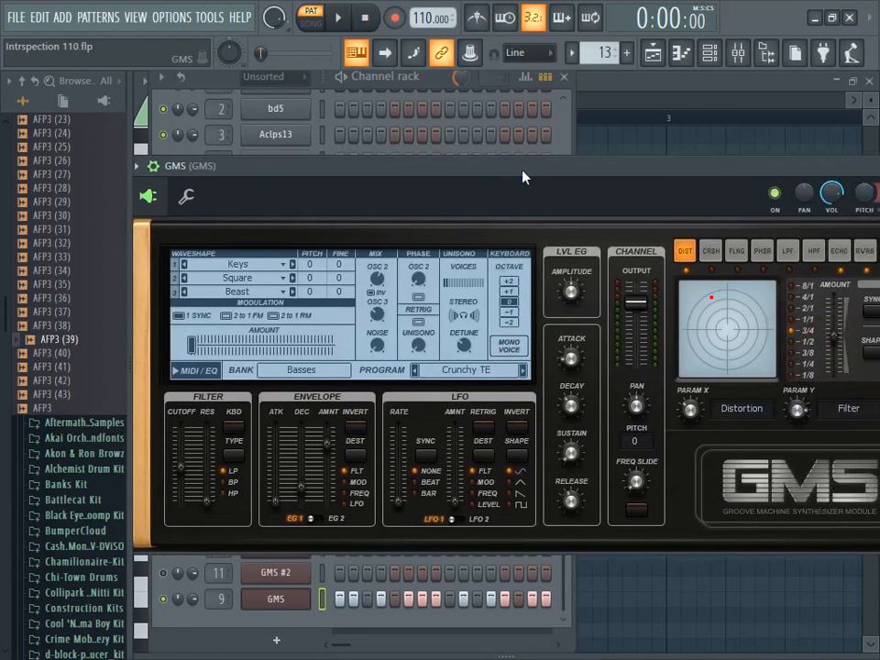
- Examine the Fruity Parametric EQ 2 curve on the GMS mixer track while the pattern plays, and stop playback
left_click(745, 56)
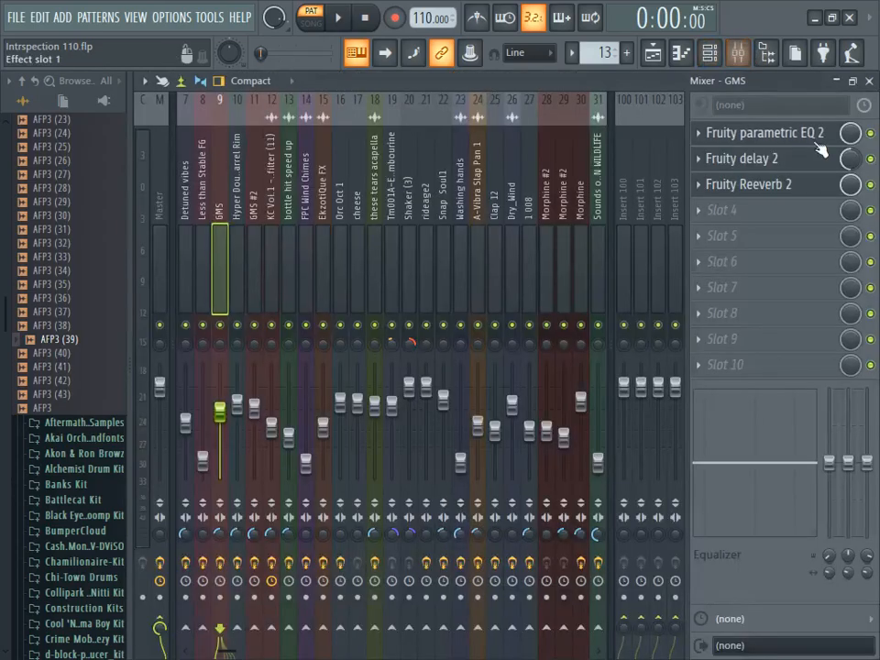
left_click(787, 135)
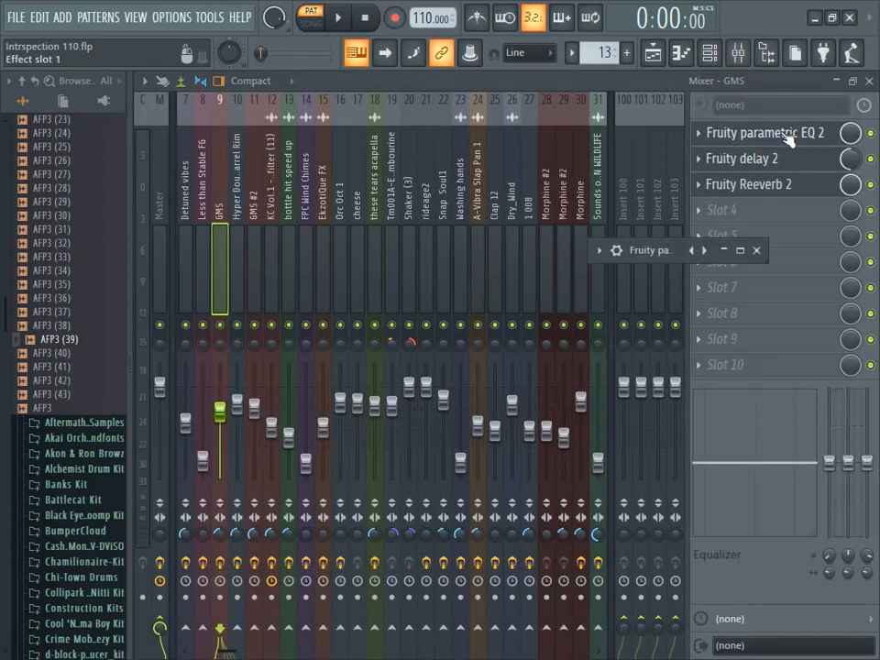
double_click(643, 250)
left_click(349, 22)
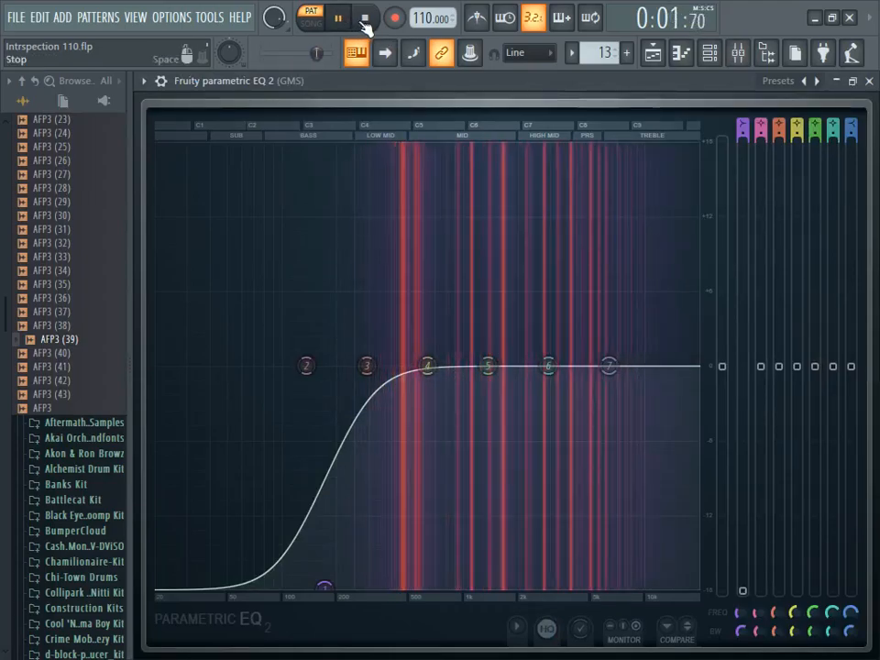
left_click(365, 22)
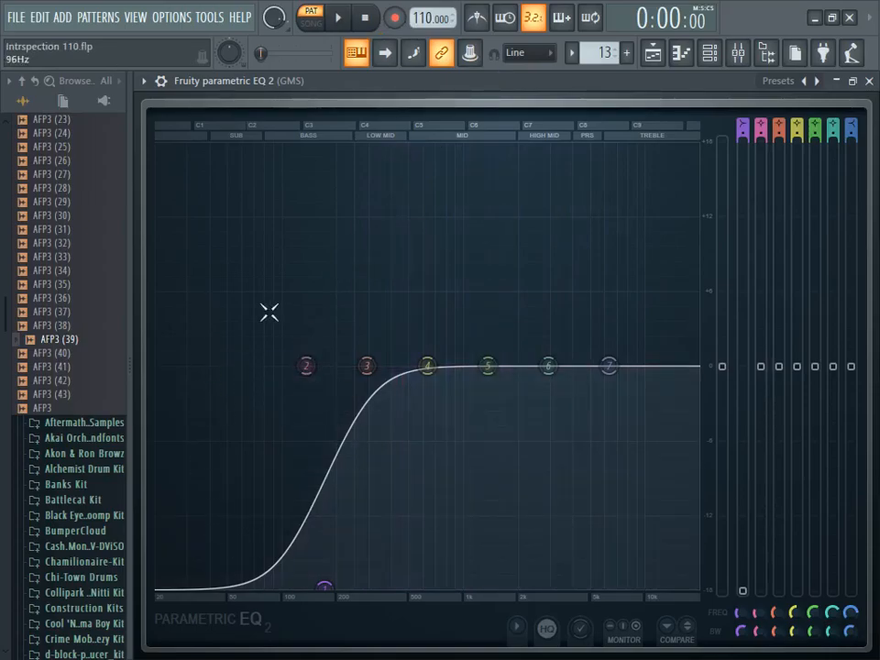
- Return to the playlist, play the song from bar 17 and again from bar 33, and stop it
left_click(656, 57)
mouse_move(864, 166)
left_mouse_down()
mouse_move(876, 102)
mouse_move(872, 171)
left_mouse_up()
left_click(331, 120)
left_click(338, 19)
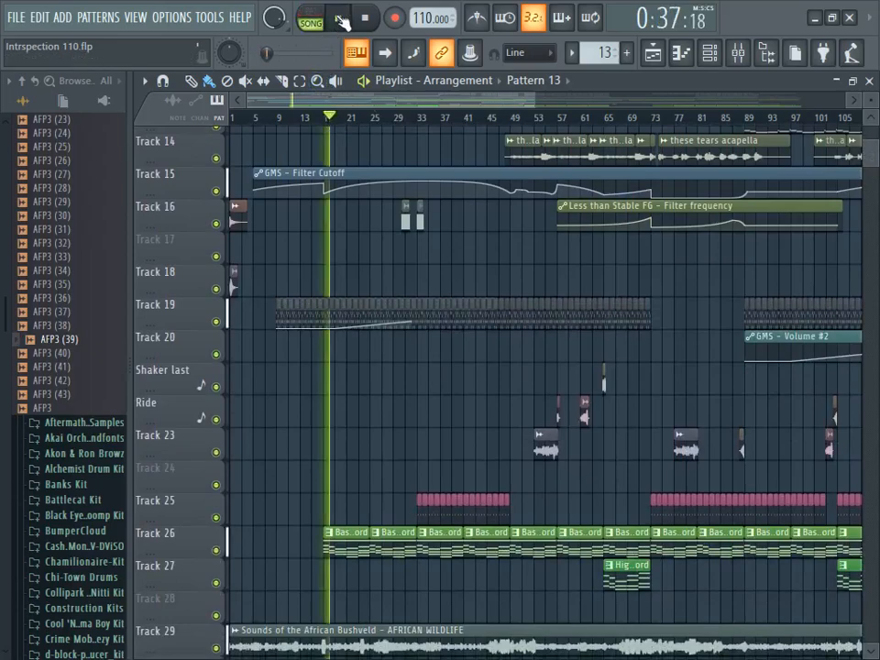
scroll(403, 230, "up", 5)
scroll(403, 231, "up", 1)
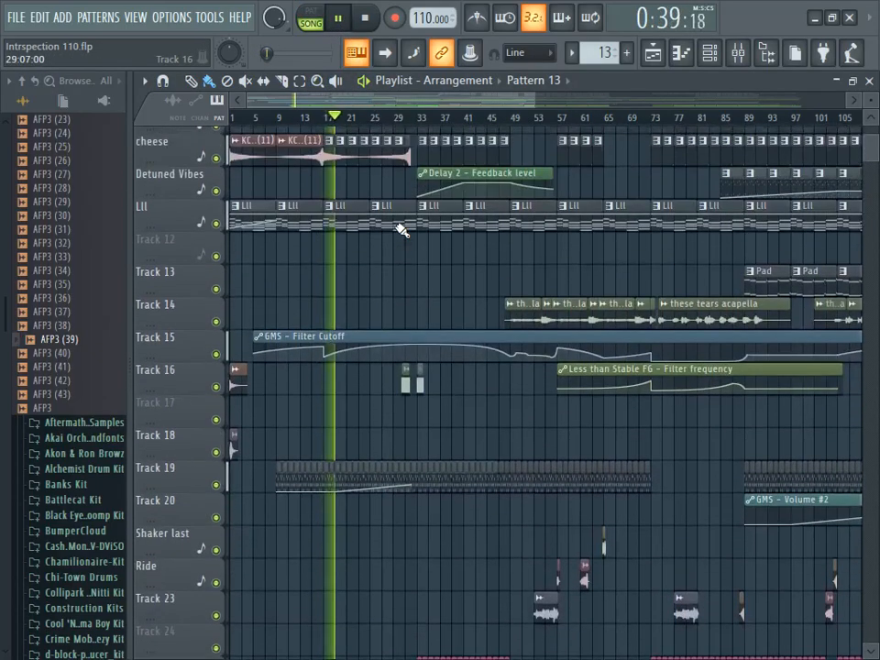
left_click(424, 118)
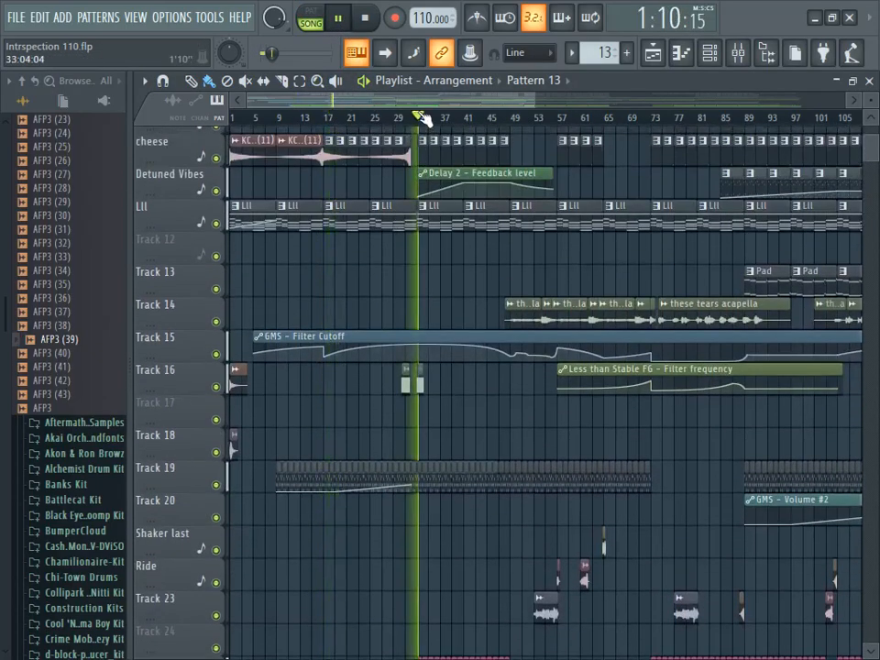
left_click(366, 18)
- Solo the Aclps13 track, play from bar 25 while enabling the 2013 sliced beats, bd5 and Grv Clap 01 tracks, and stop playback
scroll(430, 241, "up", 8)
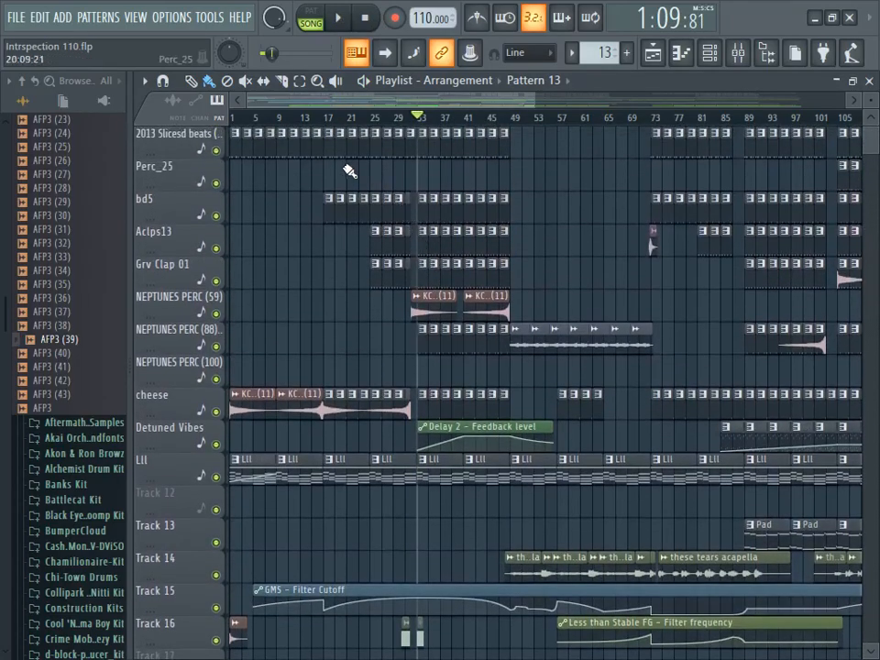
left_click(373, 118)
right_click(216, 248)
left_click(338, 18)
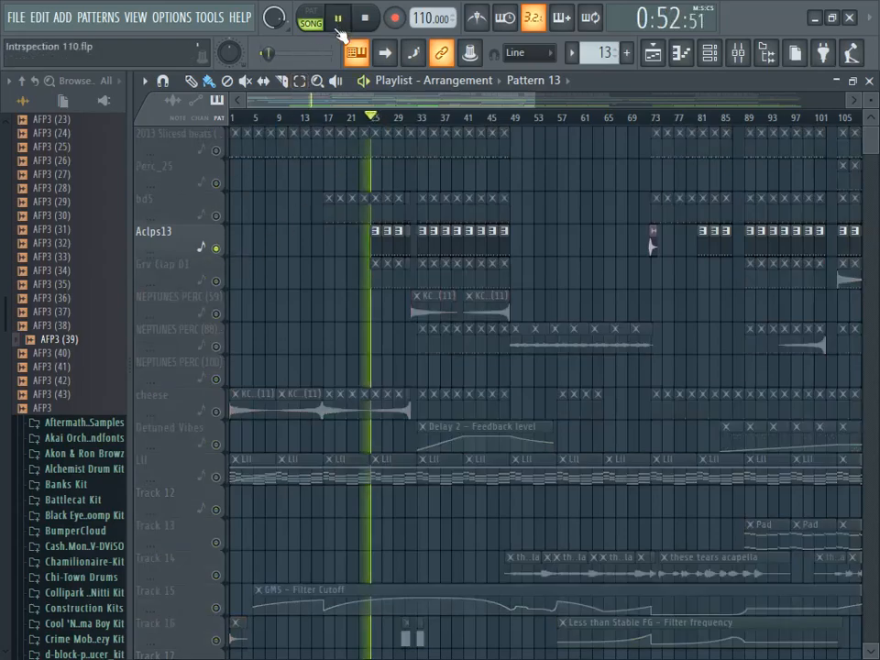
left_click(217, 150)
left_click(217, 216)
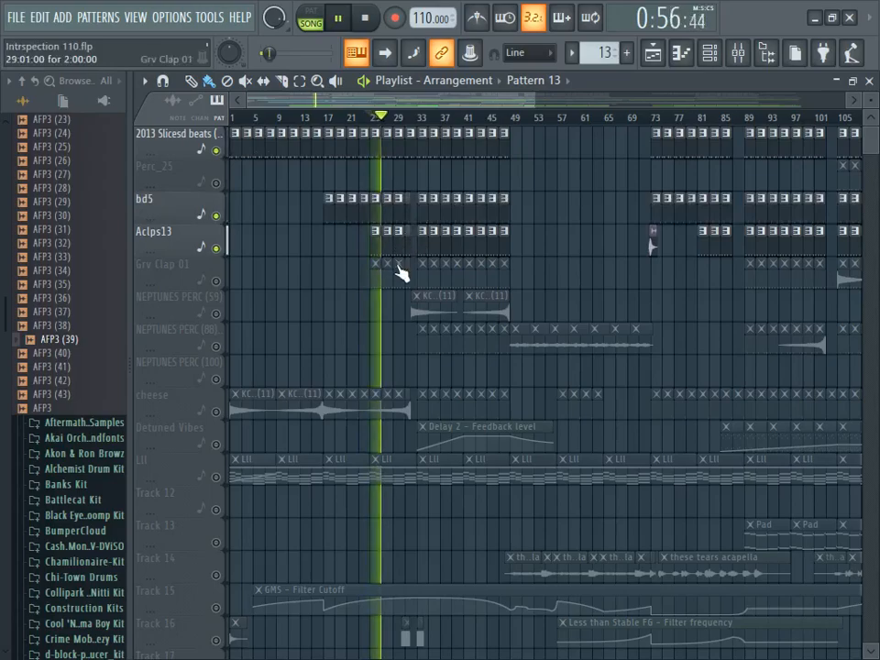
left_click(216, 281)
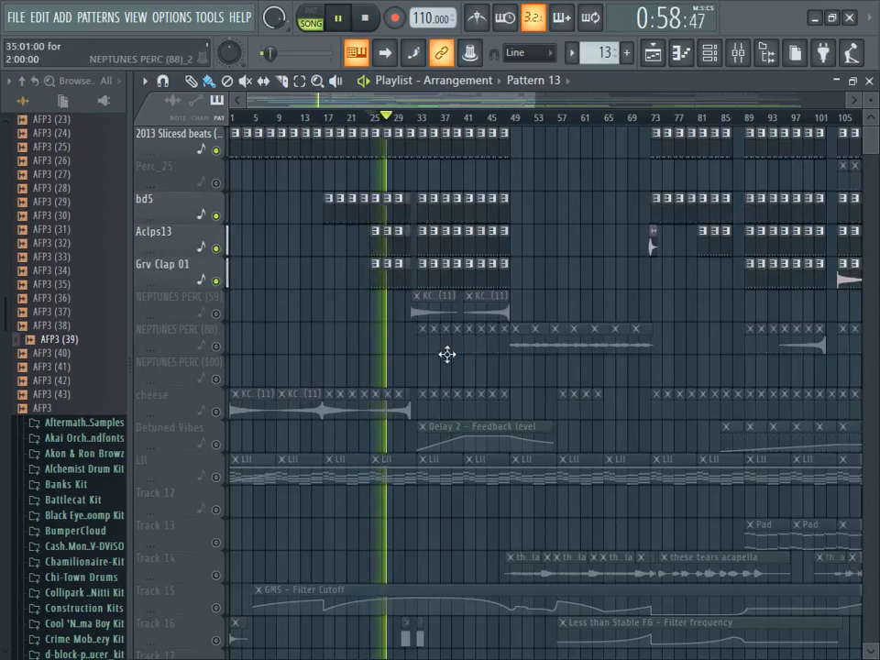
left_click(366, 19)
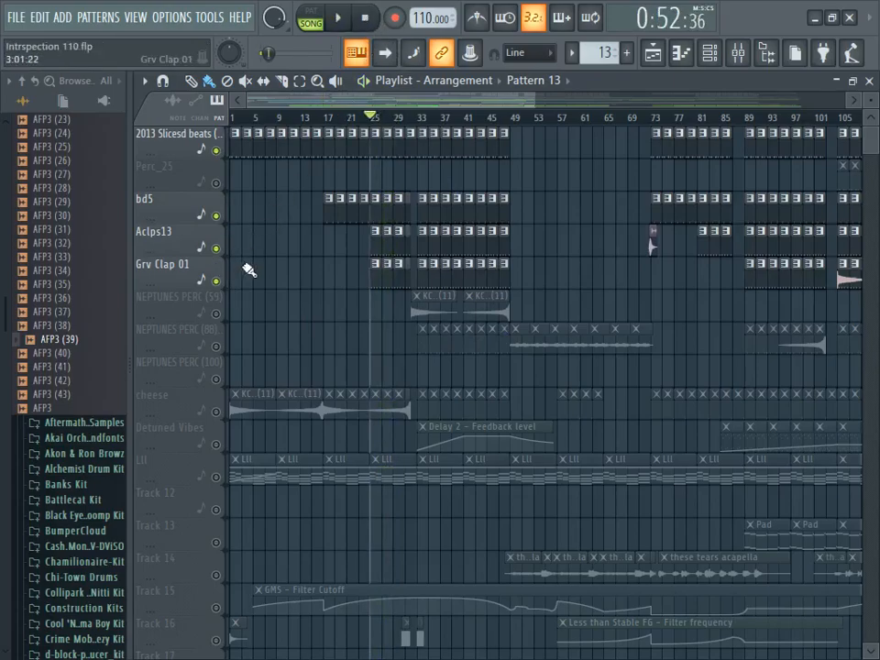
- Compare the drums from bar 25 with the Aclps13 track muted and with it enabled again, stopping playback after each listen
left_click(217, 248)
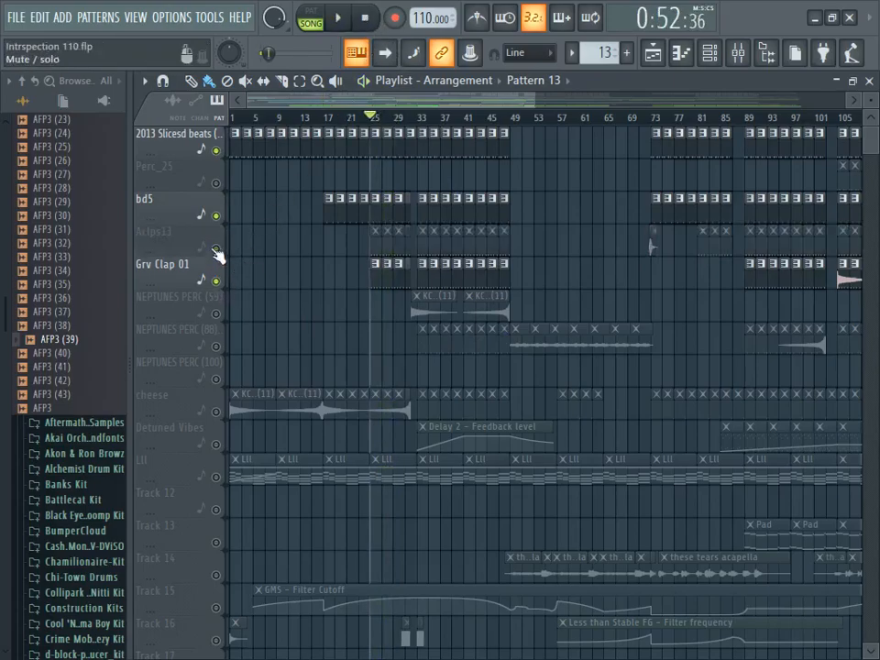
key("space")
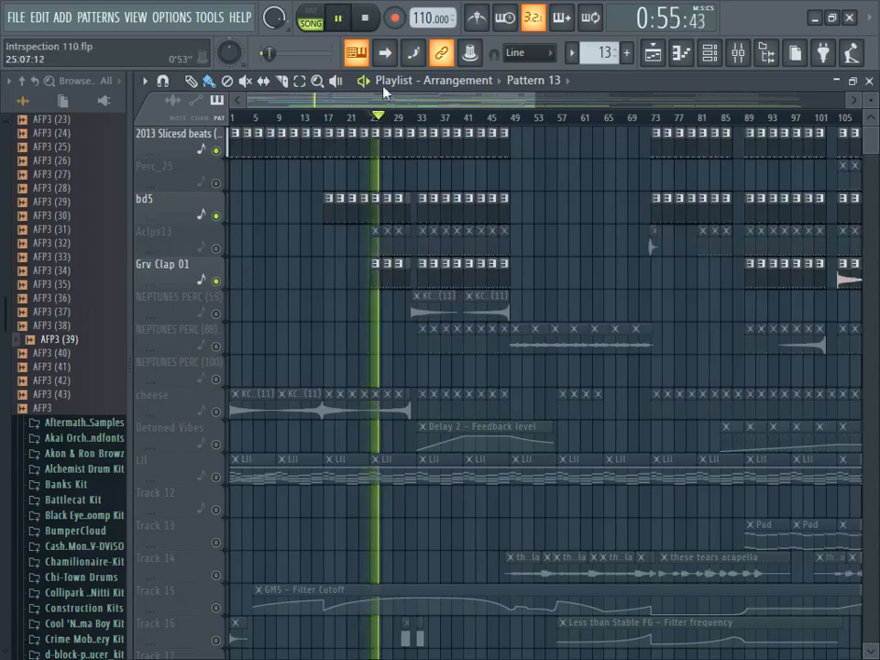
left_click(364, 17)
left_click(216, 249)
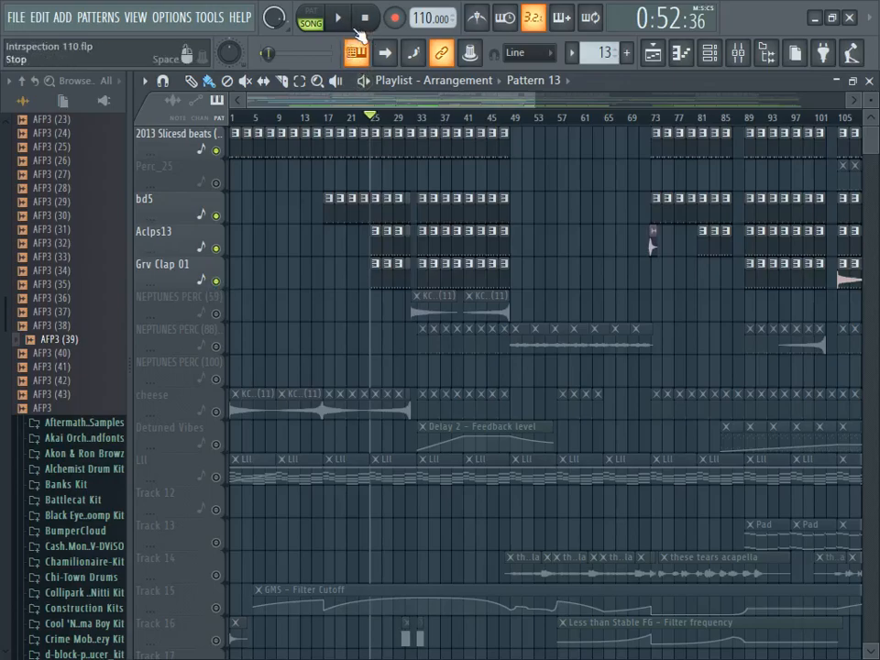
left_click(338, 17)
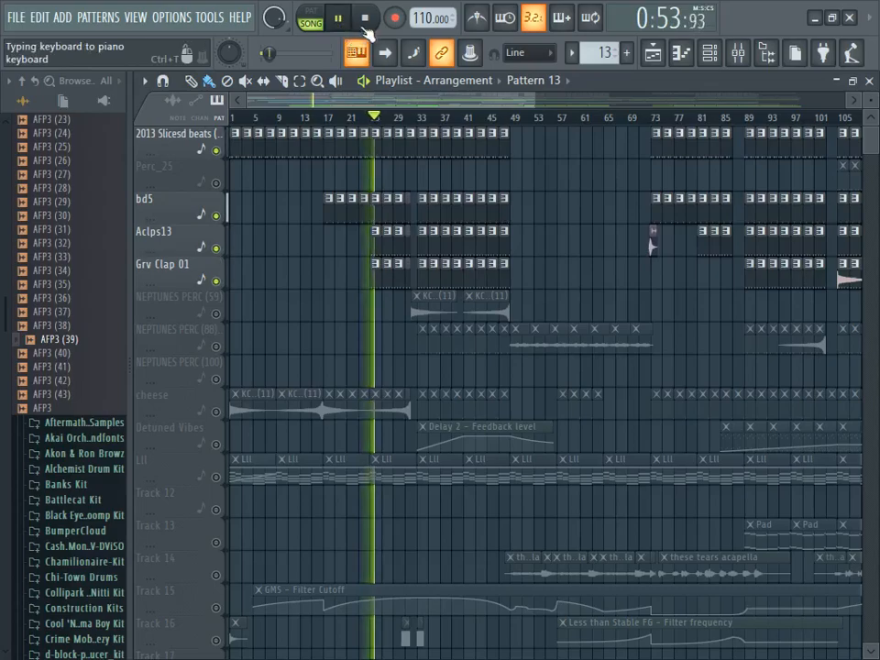
left_click(364, 17)
- Enable the NEPTUNES PERC (88)_2 track, play the drums from bar 33 and stop playback
scroll(389, 255, "down", 6)
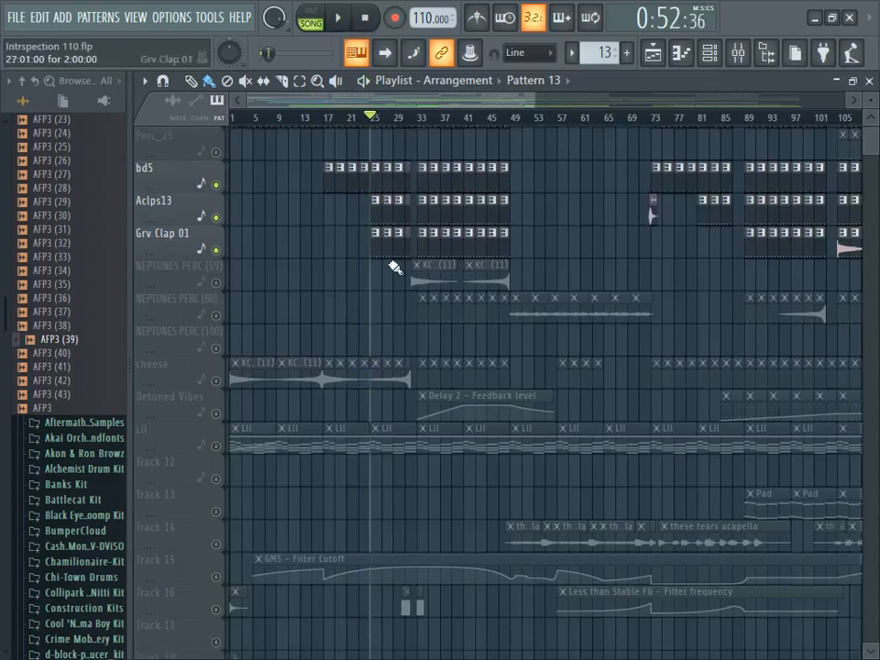
scroll(392, 304, "up", 3)
scroll(394, 306, "up", 6)
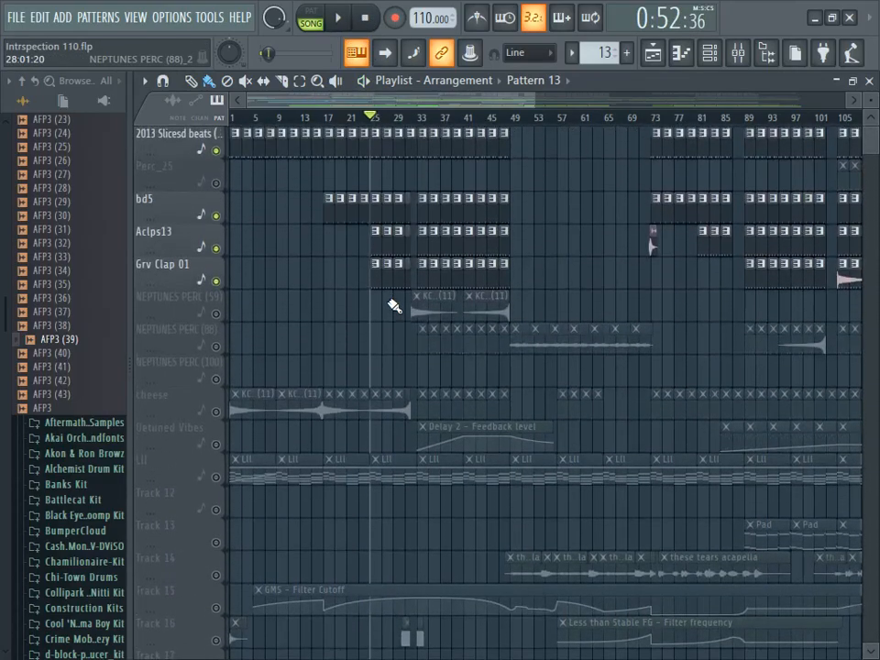
left_click(424, 120)
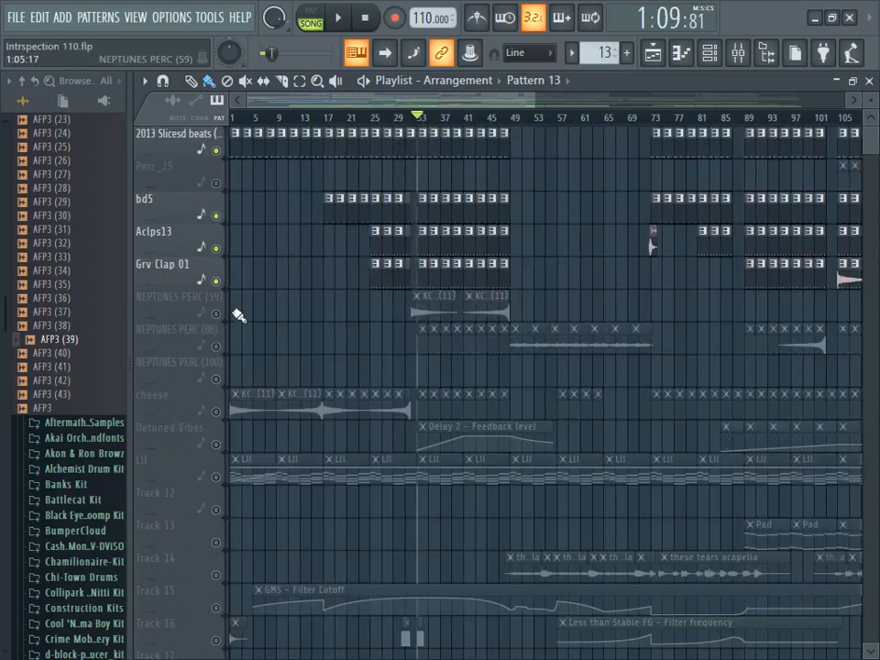
left_click(217, 346)
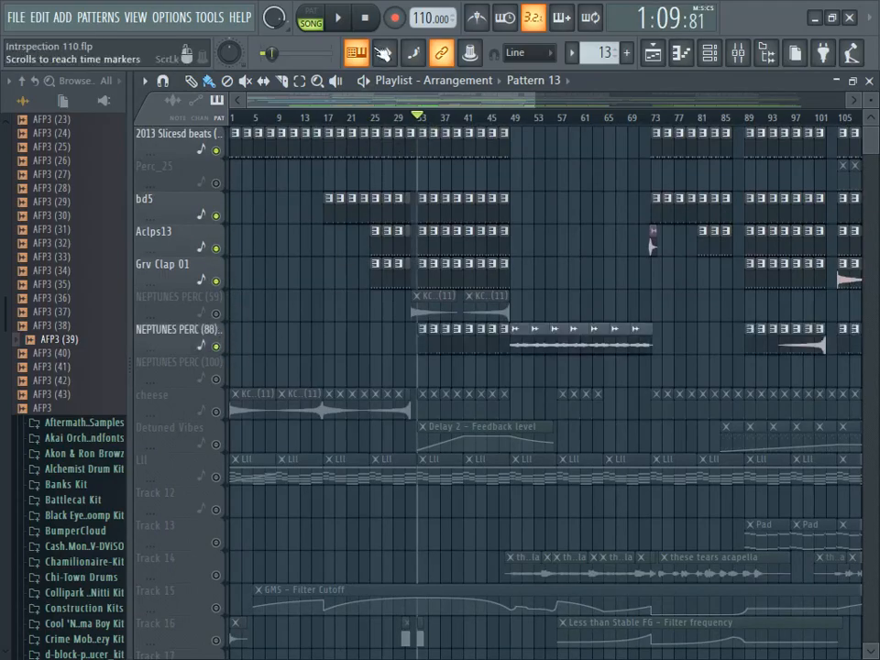
left_click(351, 24)
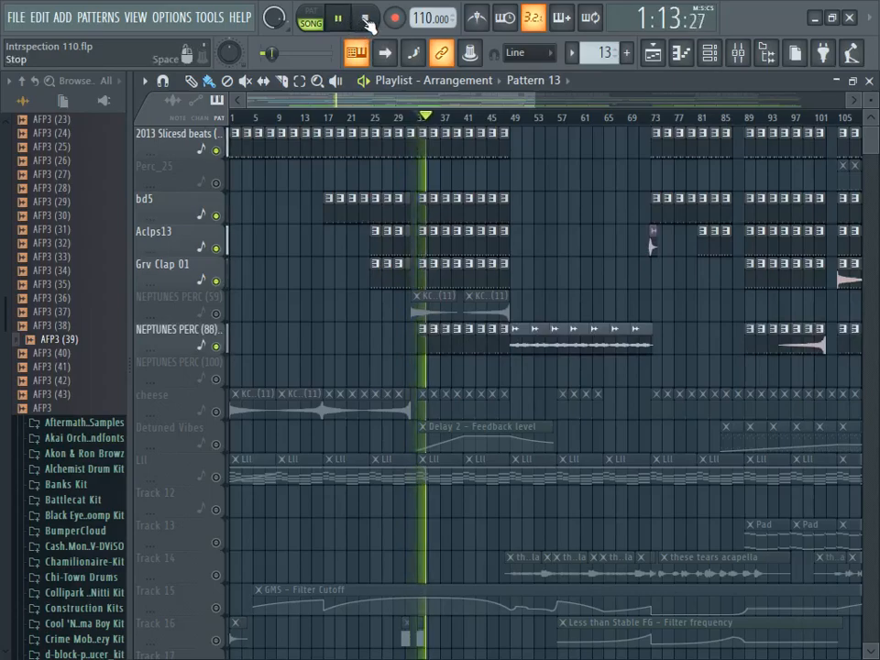
left_click(366, 20)
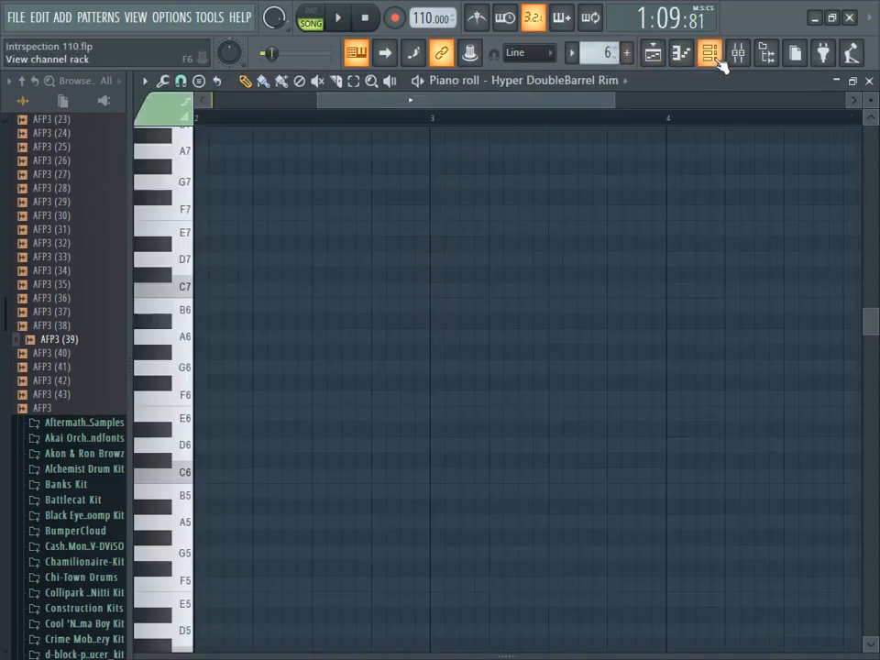
- View the full NEPTUNES PERC (88)_2 step pattern in a widened channel rack during playback, and return to the playlist
left_click(714, 60)
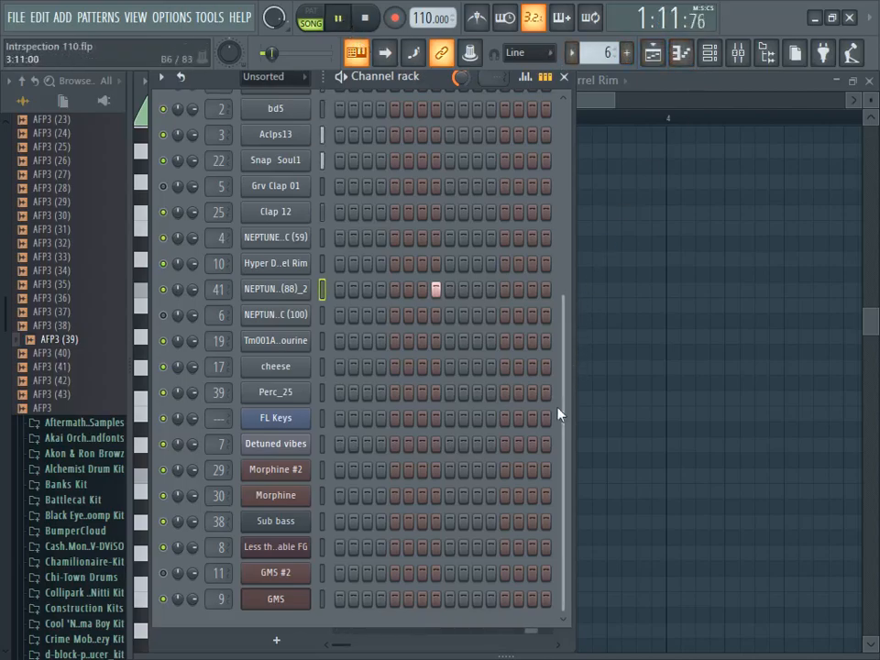
left_click_drag(649, 312, 825, 323)
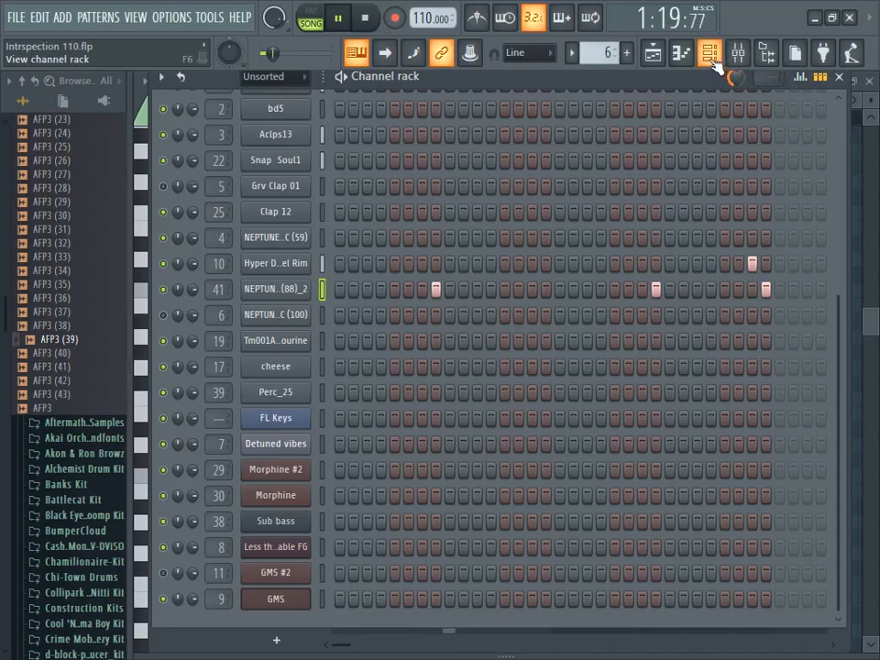
left_click(655, 54)
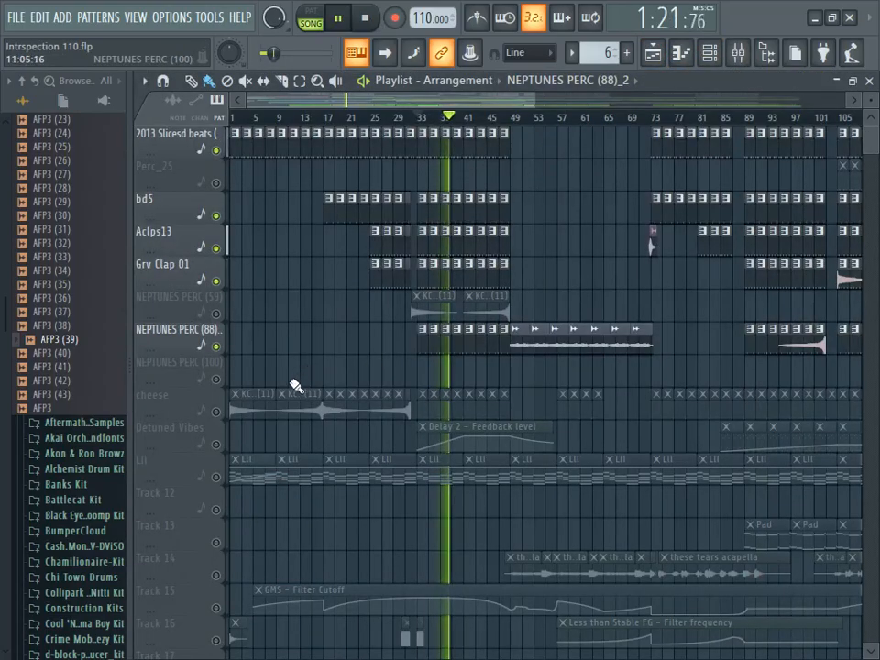
- Enable the cheese track and Track 25 in the playlist while the drums keep playing
scroll(265, 359, "down", 3)
left_click(217, 316)
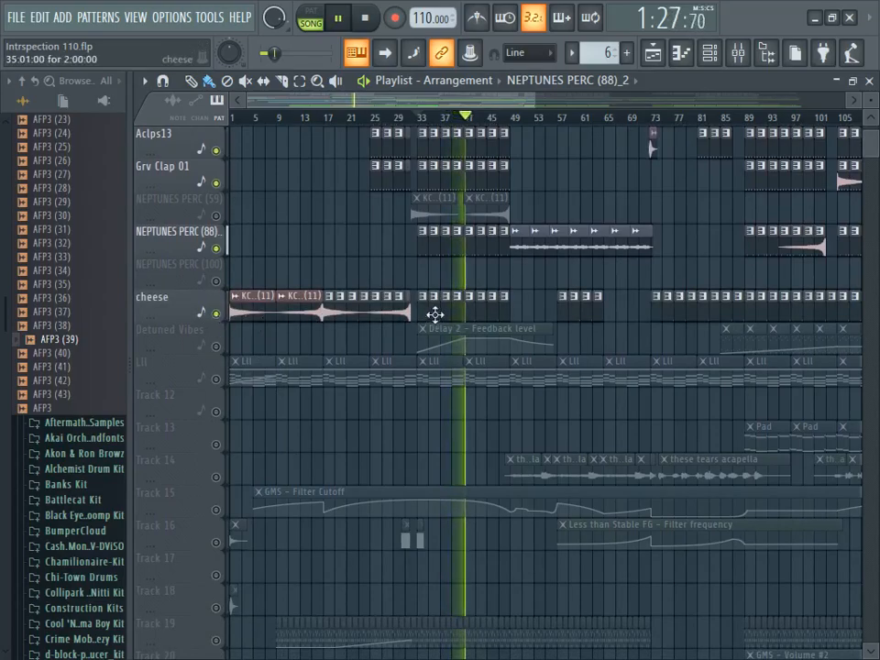
scroll(469, 328, "down", 6)
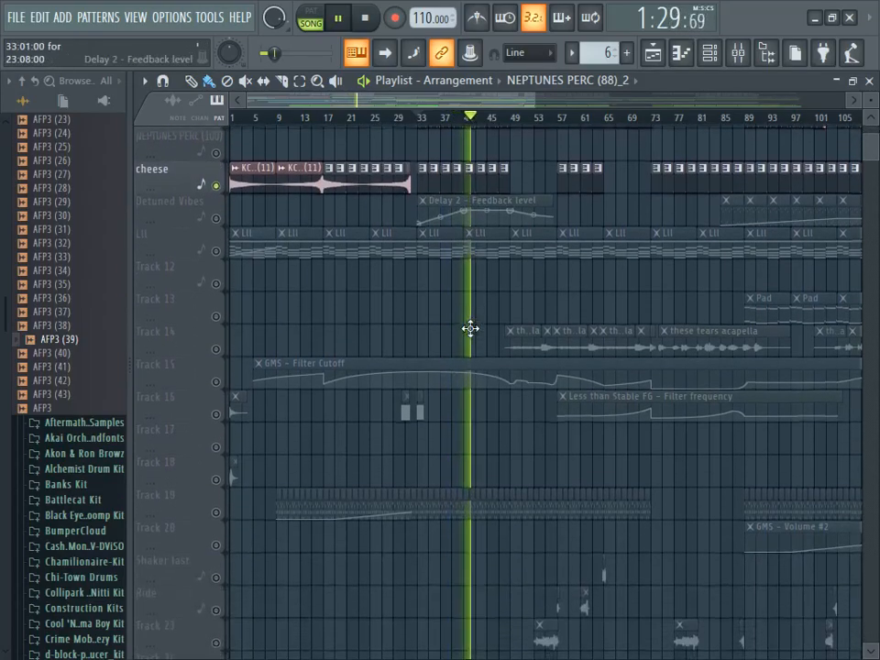
scroll(394, 468, "down", 3)
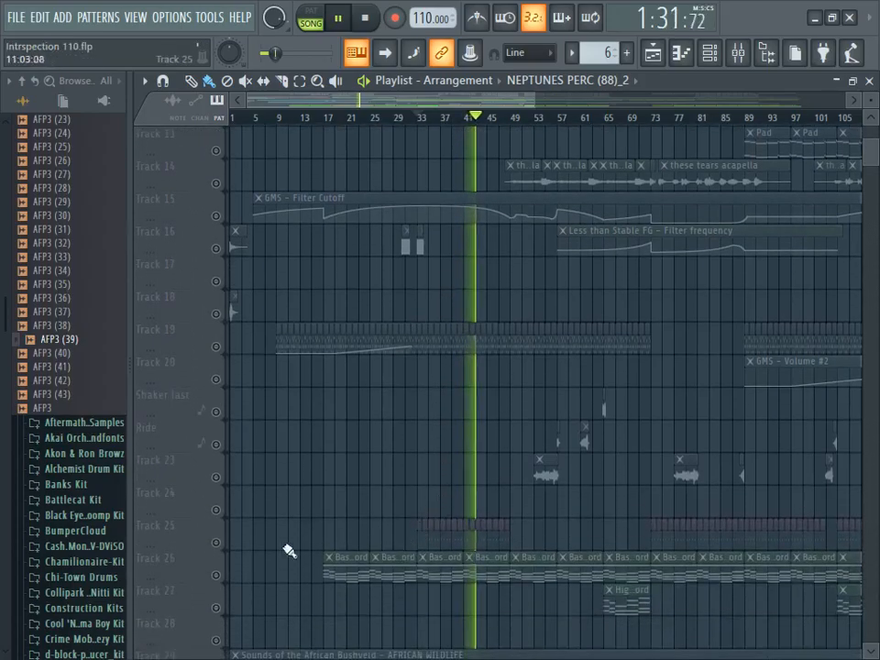
left_click(217, 543)
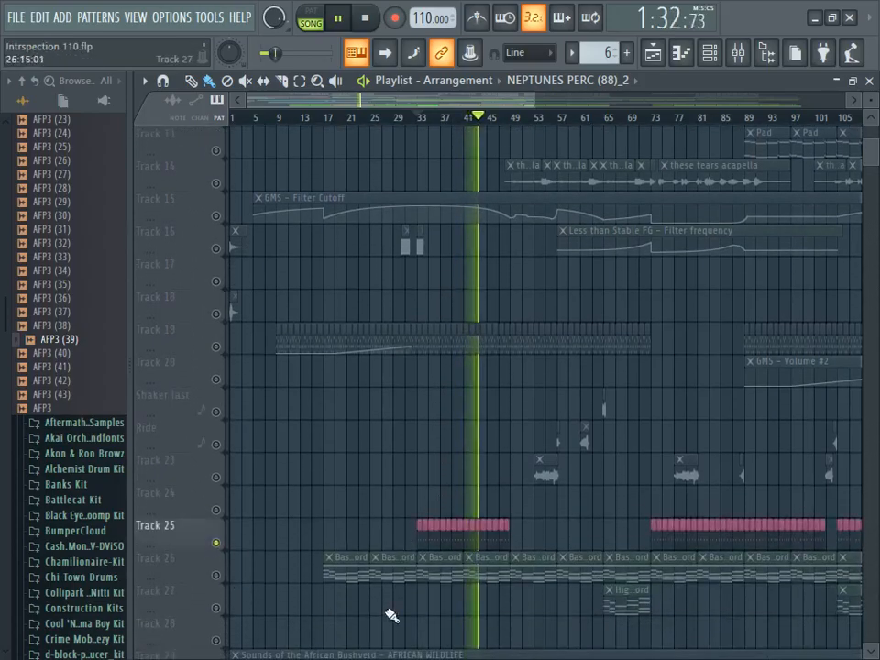
- Show the Qooh pattern's 1 008 notes around G4 in the piano roll and stop playback
double_click(449, 527)
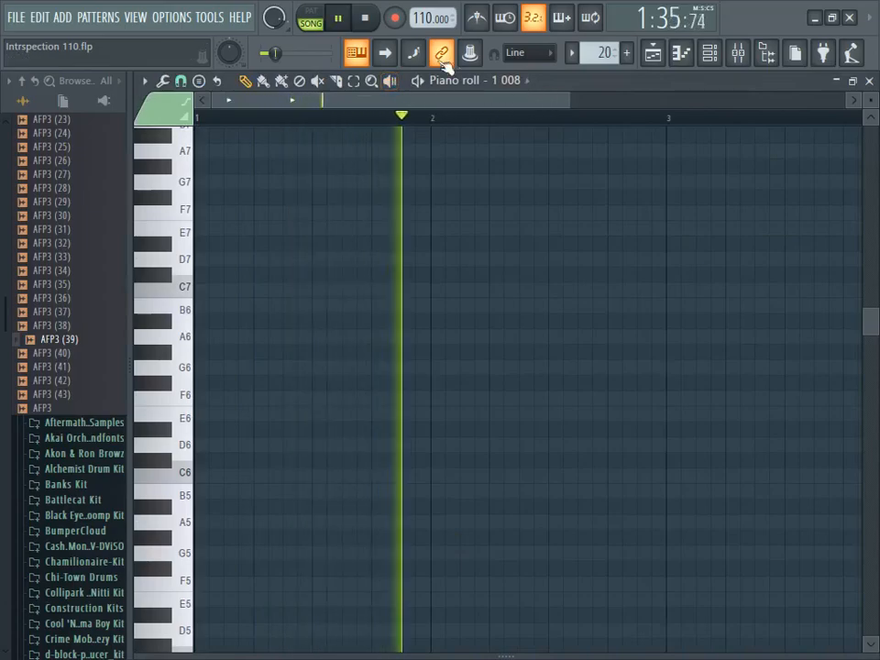
left_click(365, 20)
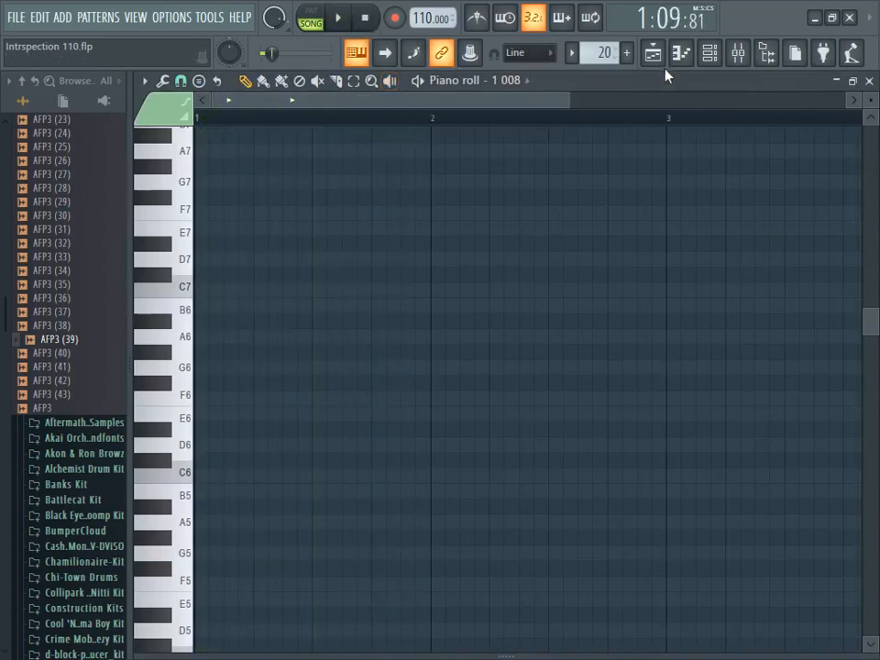
left_click(707, 57)
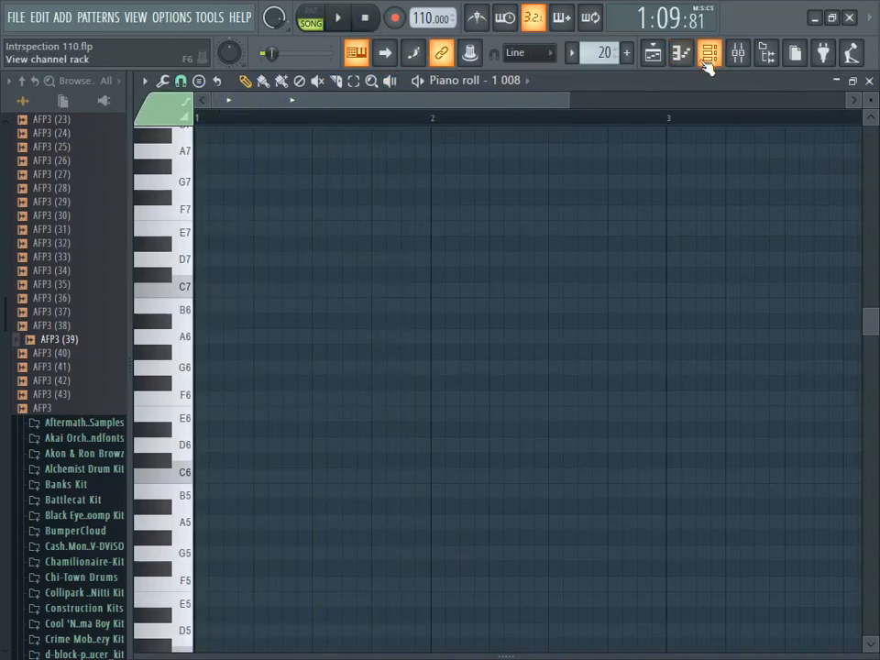
left_click_drag(875, 322, 859, 448)
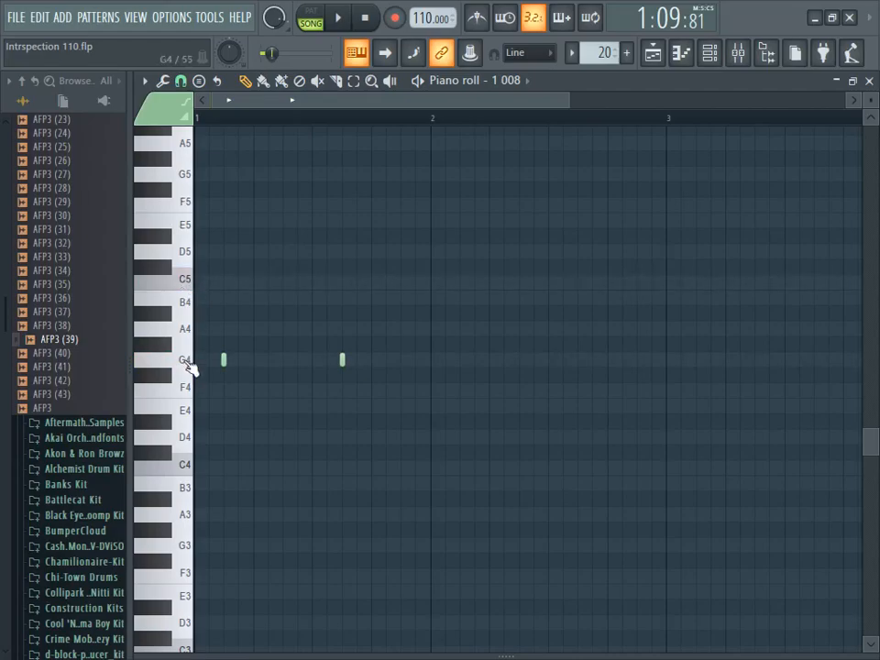
- Play the song from bar 33, check the channel rack for the Qooh pattern and return to the playlist
left_click(345, 18)
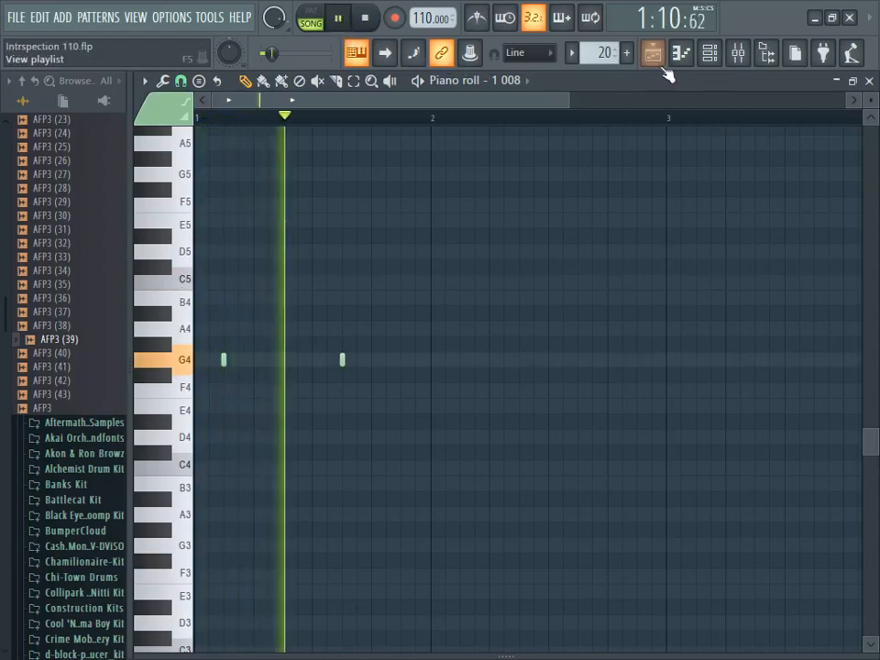
left_click(710, 61)
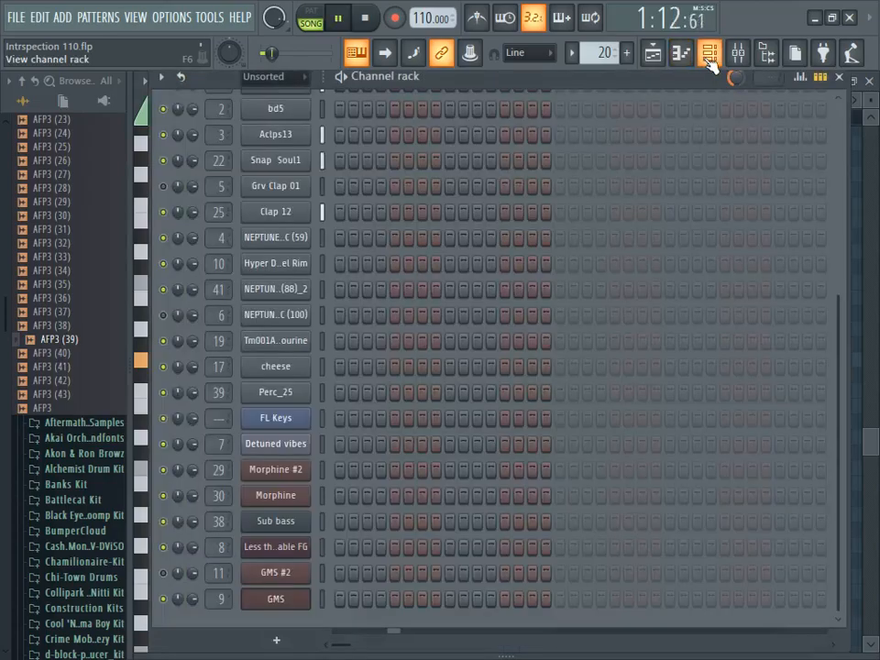
left_click(683, 55)
left_click(660, 56)
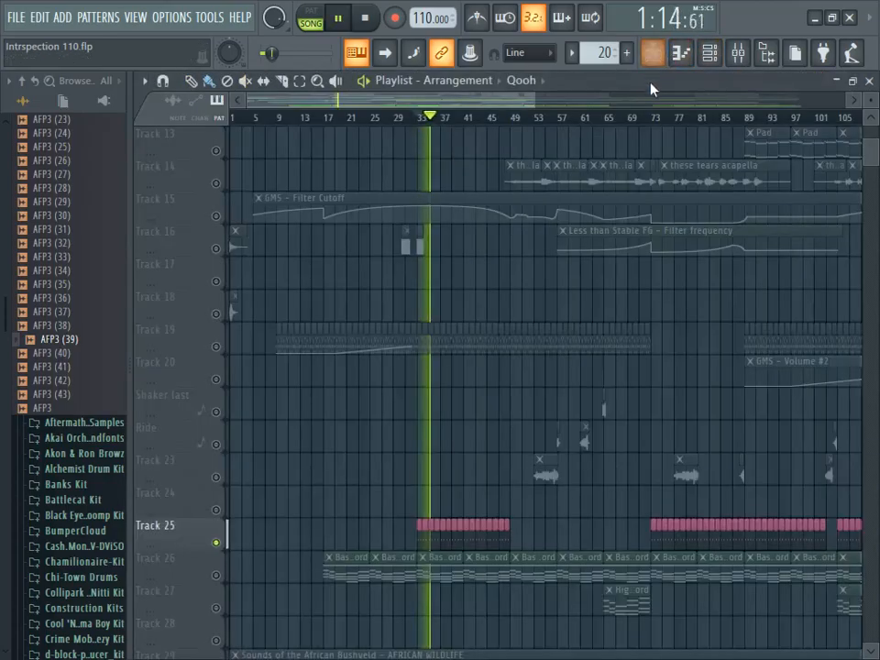
- Stop playback and enable the NEPTUNES PERC (59) track and the acapella clips on Track 14
scroll(632, 324, "down", 4)
left_click_drag(501, 102, 541, 101)
left_click_drag(872, 161, 874, 141)
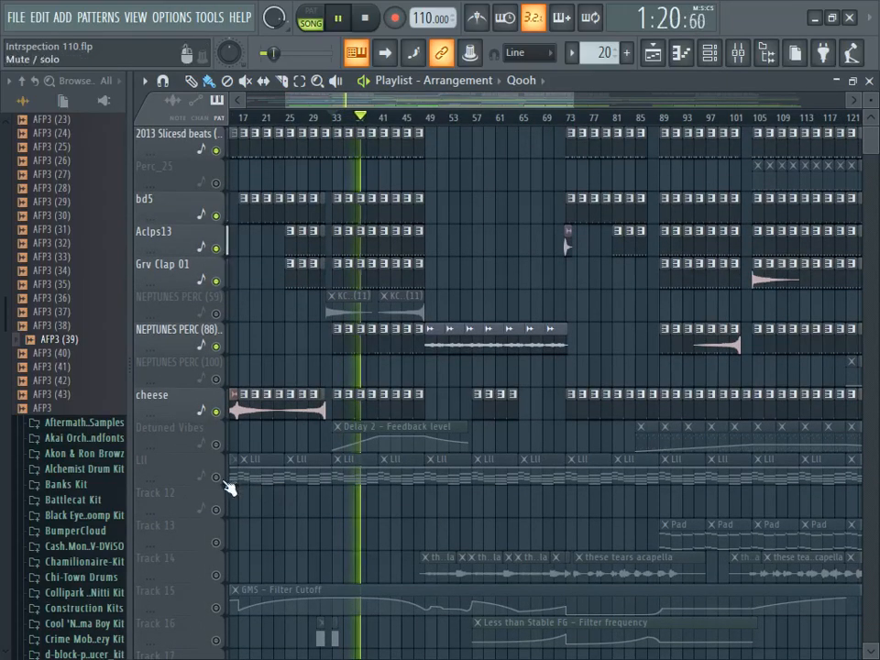
left_click_drag(448, 101, 467, 100)
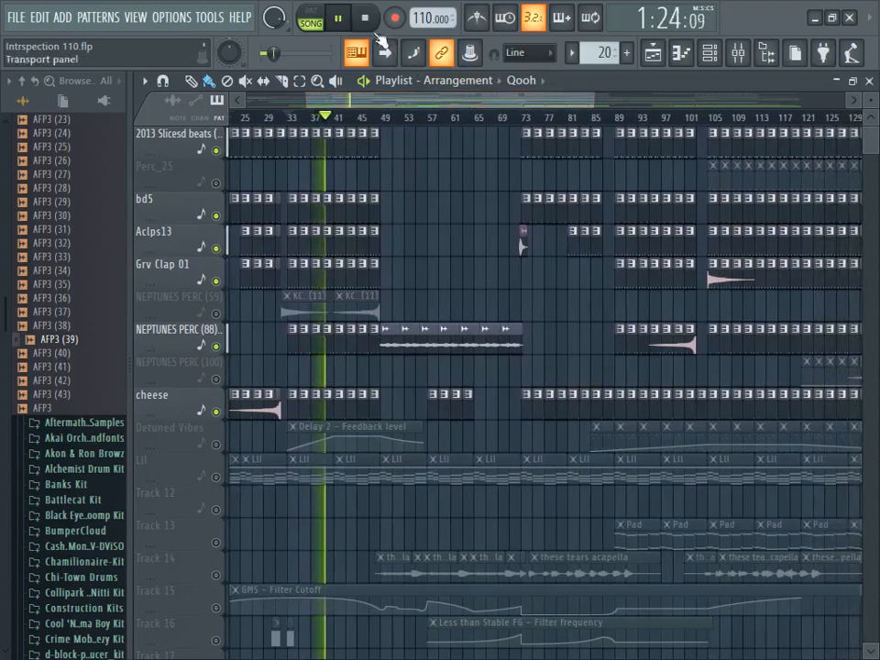
left_click(364, 17)
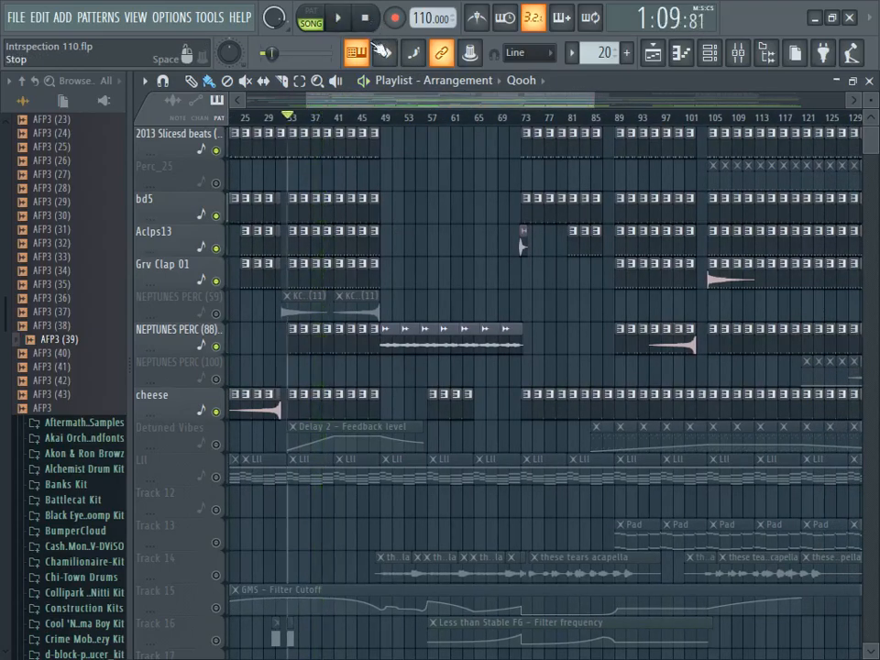
left_click(216, 313)
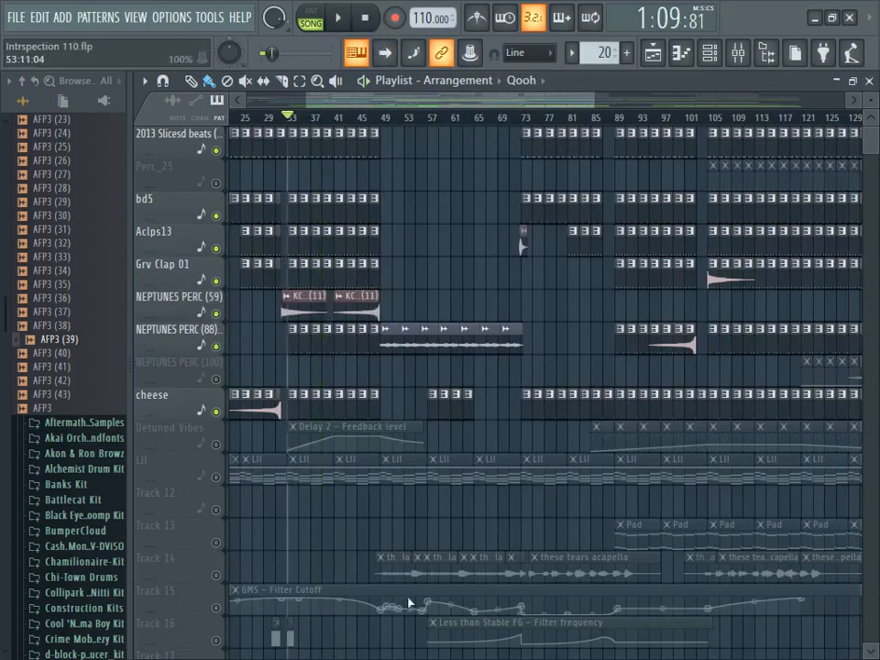
left_click(216, 575)
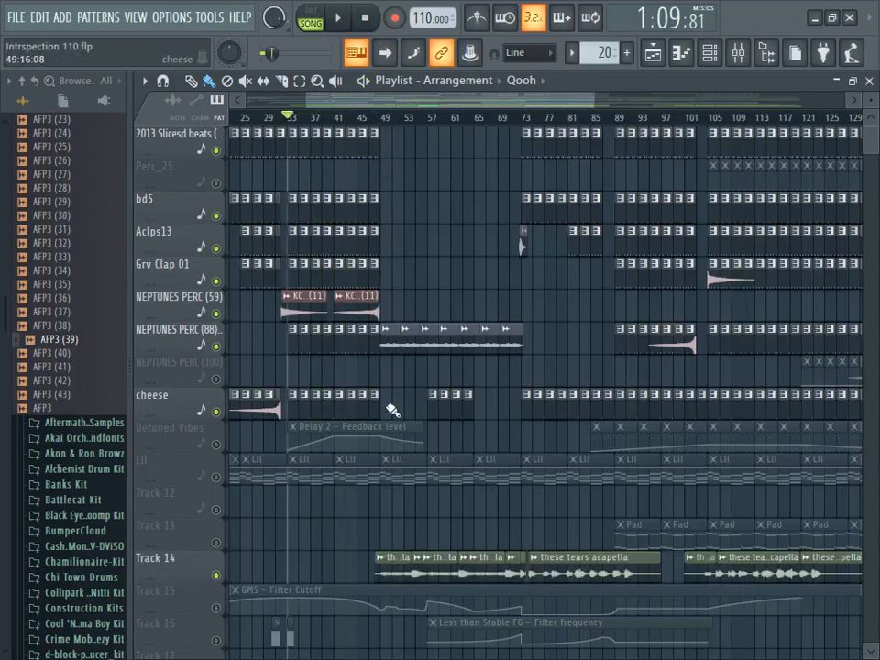
- Play briefly from bar 49, then inspect the Dry_Wind audio clip's sample settings and close them
scroll(391, 403, "down", 7)
scroll(390, 456, "down", 4)
scroll(391, 455, "up", 9)
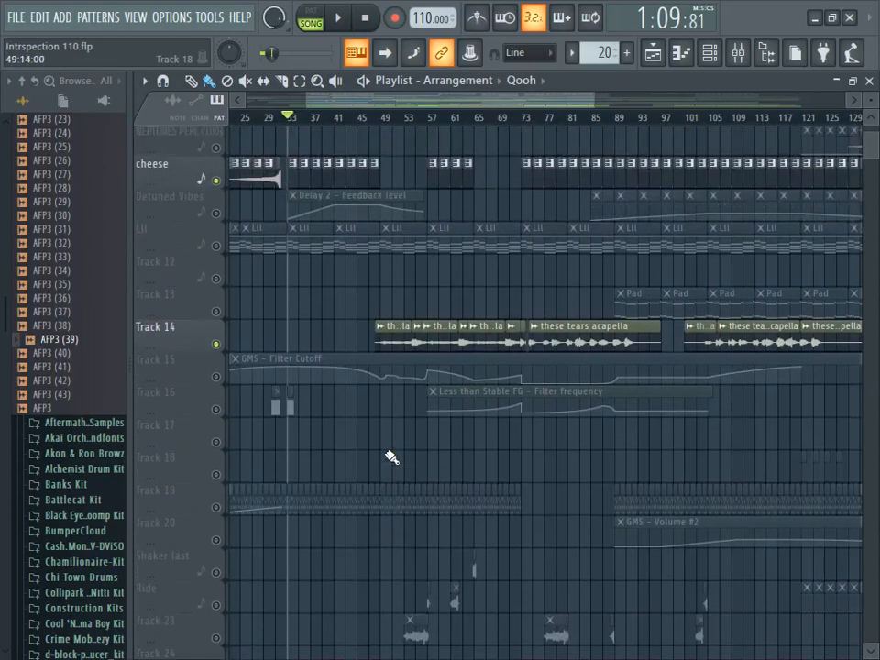
left_click(384, 120)
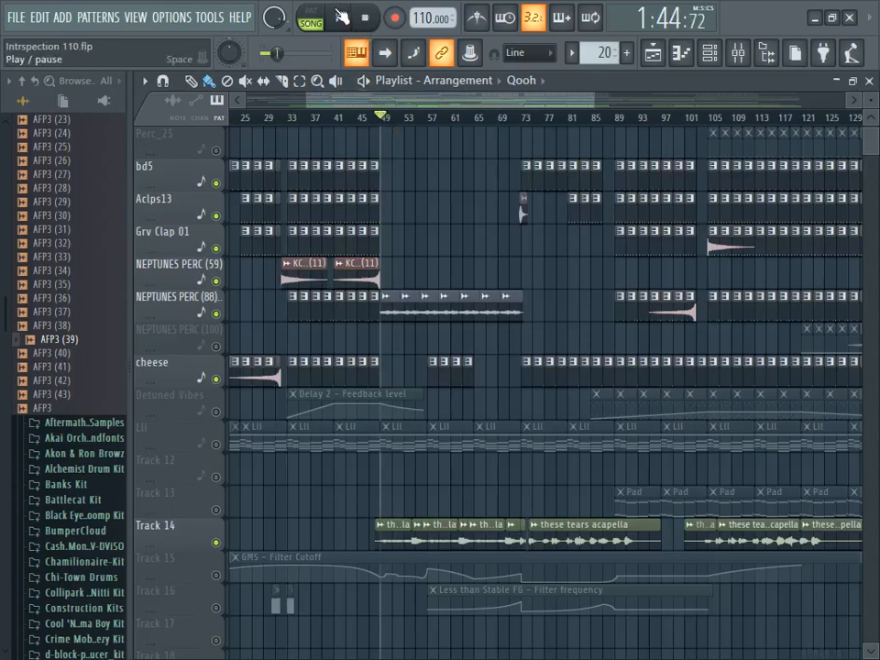
left_click(341, 17)
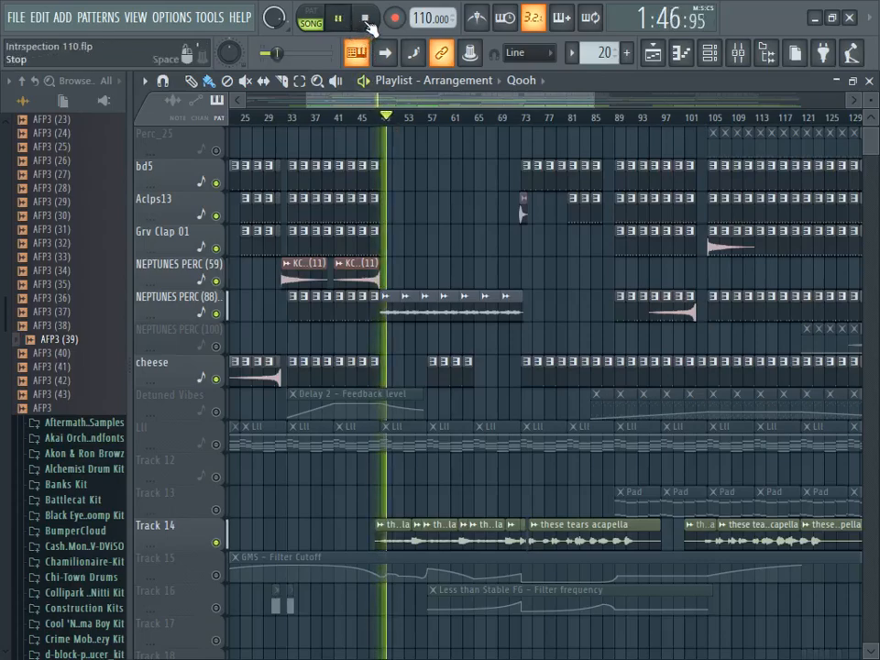
left_click(366, 18)
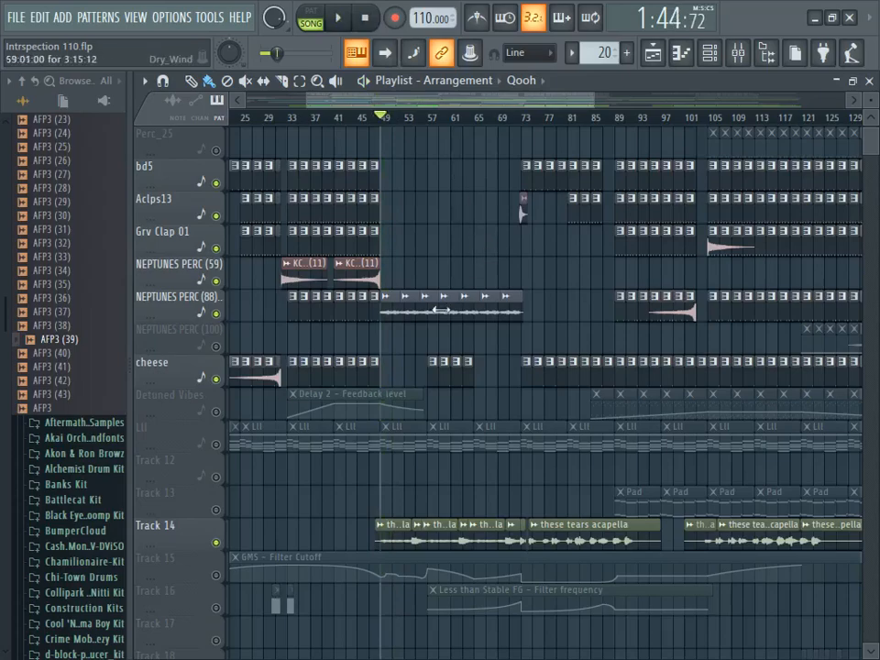
double_click(429, 316)
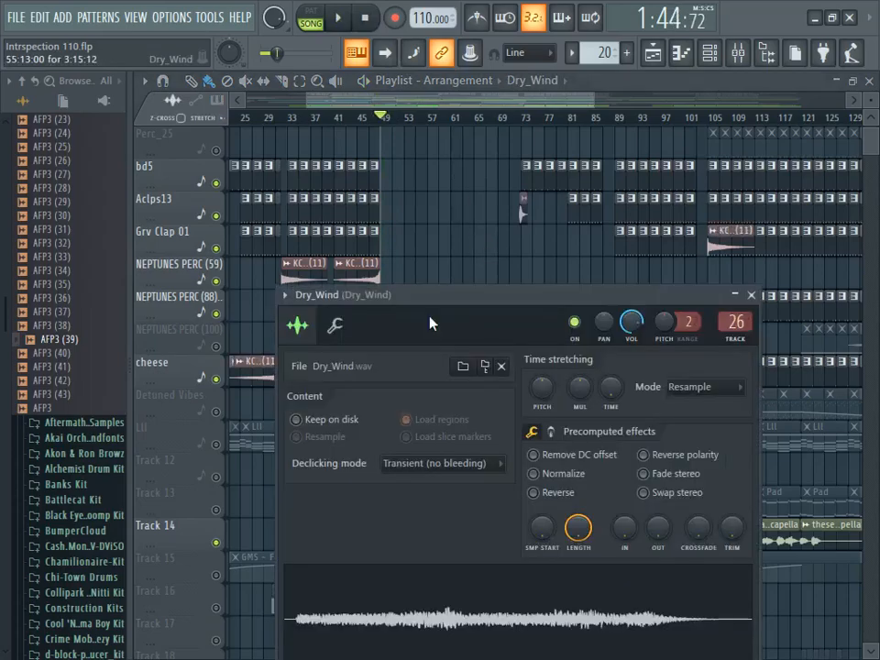
left_click(750, 296)
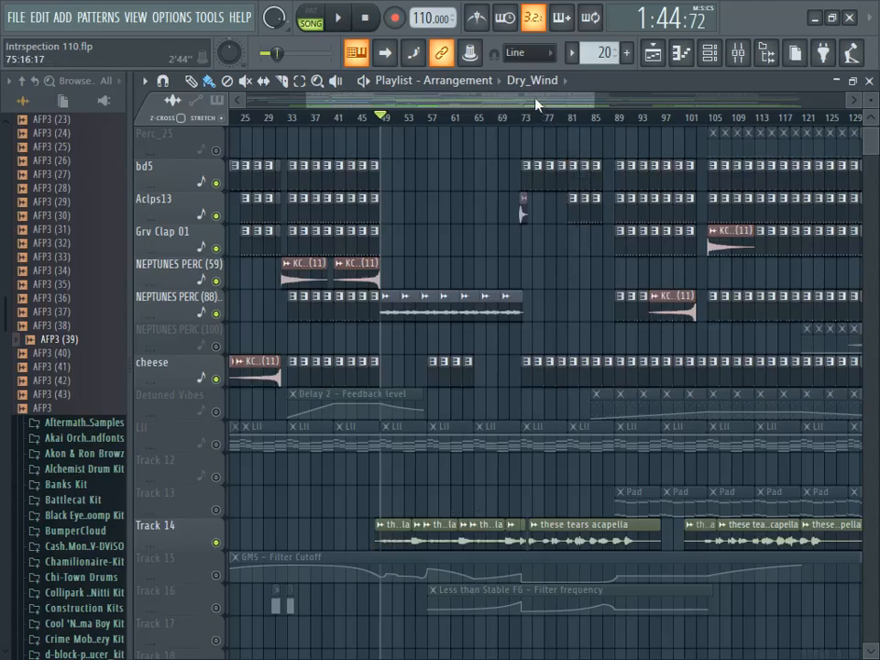
- Play the Track 14 acapella section from bar 49 with taller playlist tracks, and stop playback
mouse_move(532, 97)
left_mouse_down()
mouse_move(558, 94)
mouse_move(526, 98)
left_mouse_up()
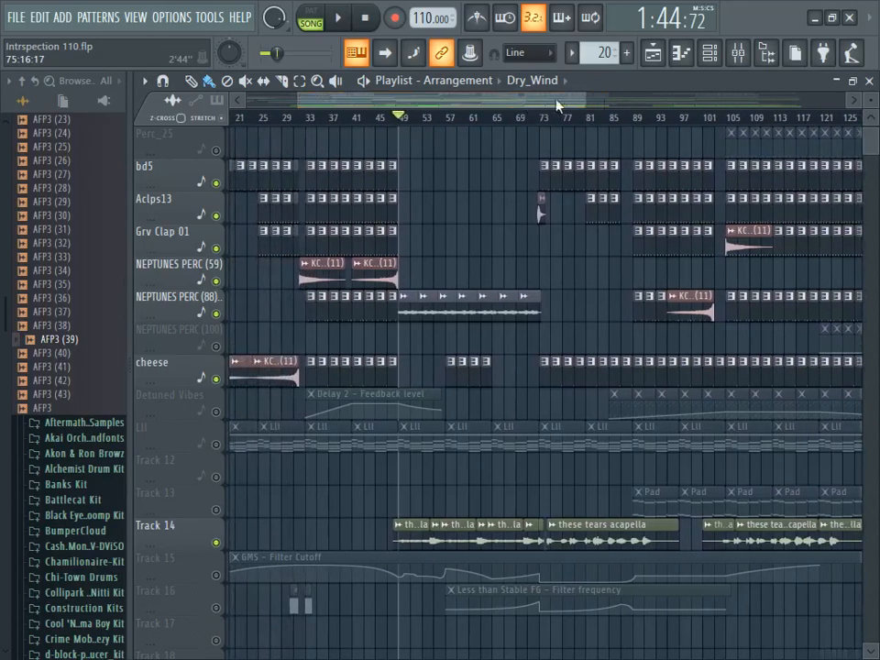
left_click_drag(870, 102, 867, 93)
left_click_drag(875, 149, 875, 156)
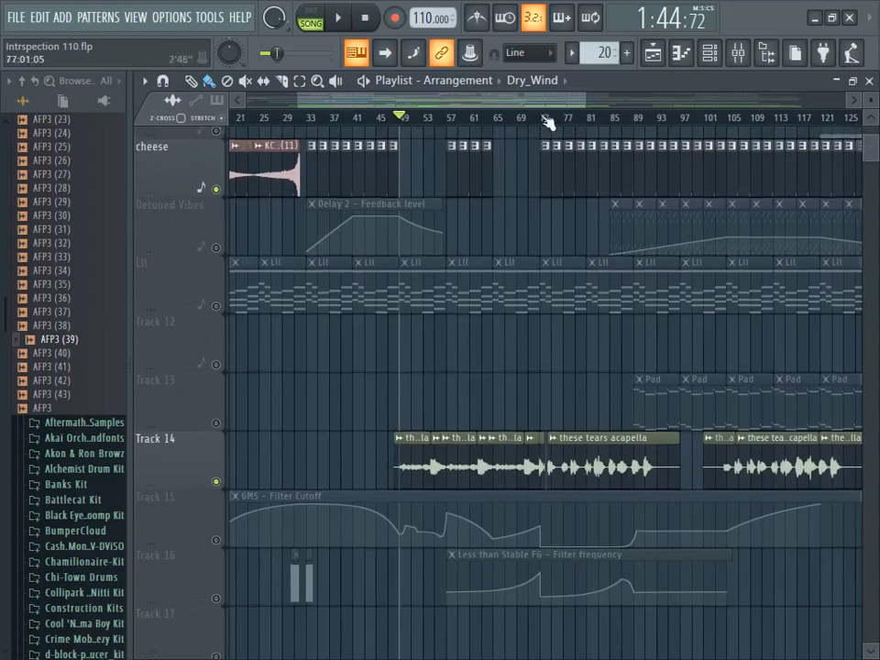
mouse_move(501, 103)
left_mouse_down()
mouse_move(585, 98)
mouse_move(503, 98)
left_mouse_up()
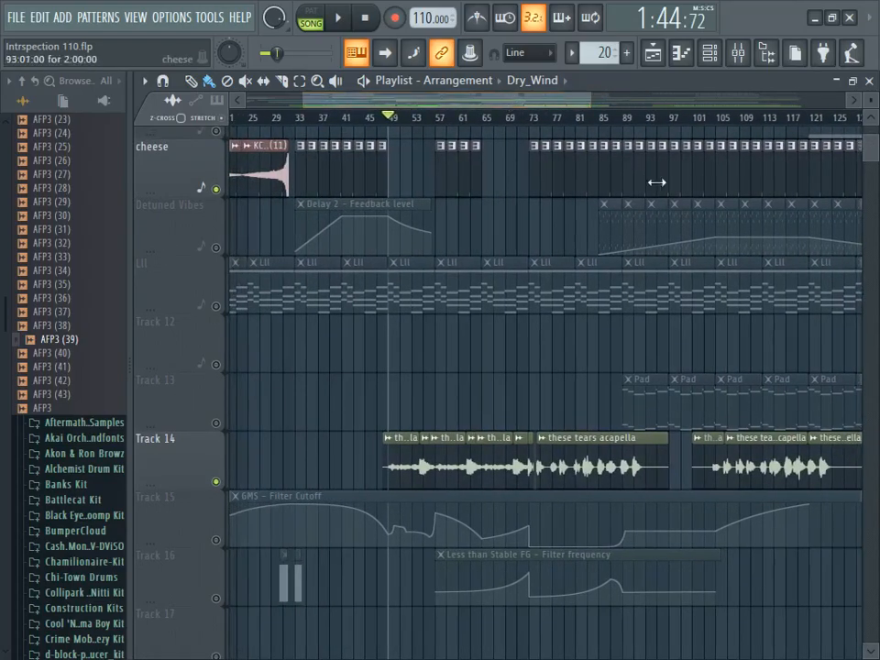
left_click(337, 17)
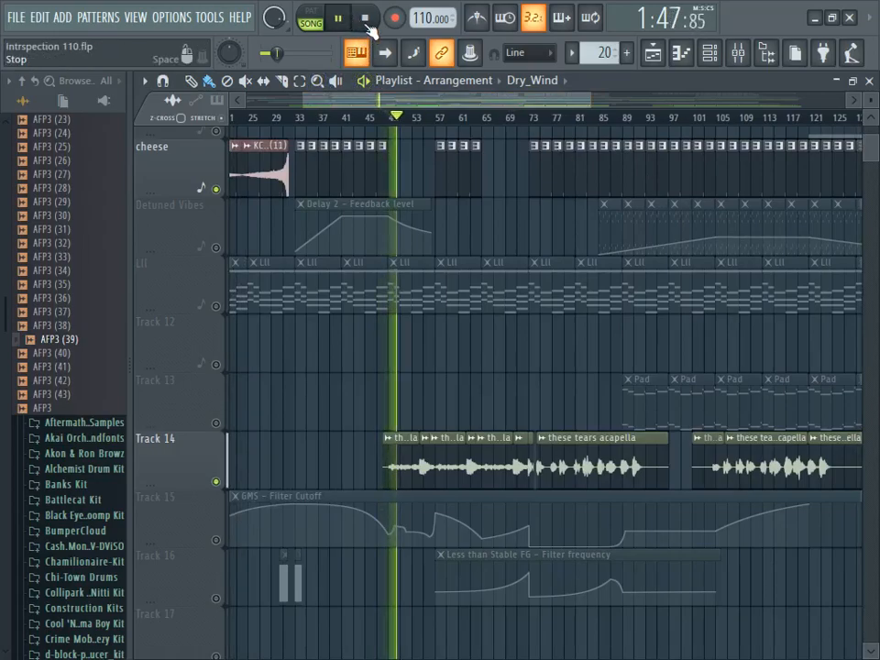
left_click(365, 20)
- Set the playback position to bar 53 and enable Track 23 and the Ride track
left_click_drag(873, 156, 874, 170)
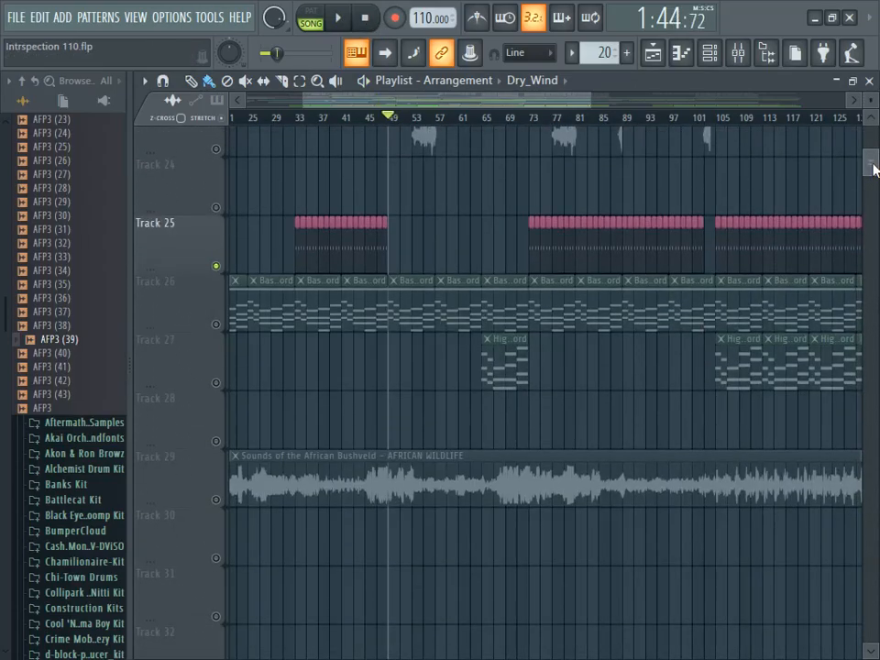
scroll(872, 118, "up", 4)
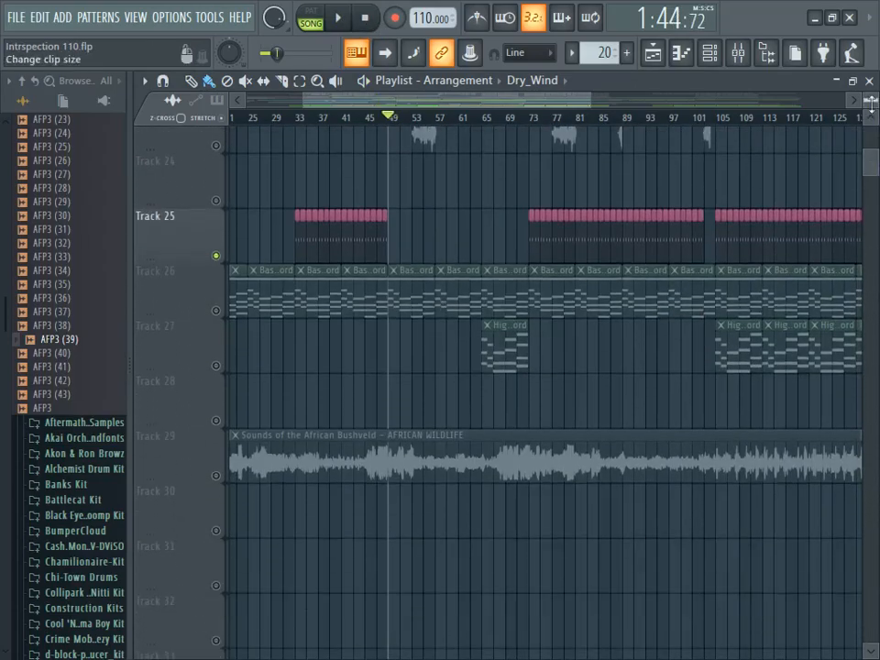
scroll(612, 181, "up", 1)
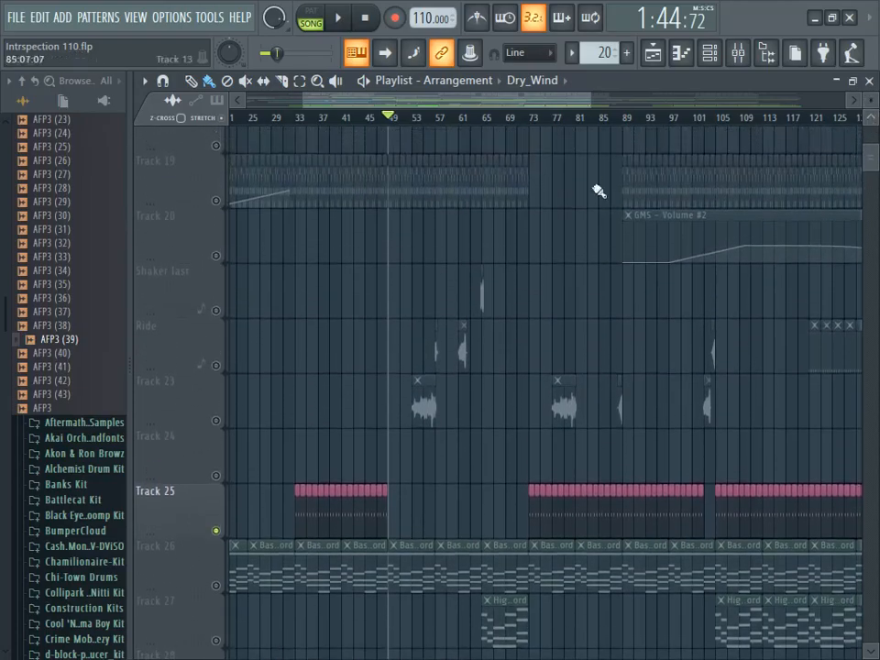
left_click(412, 125)
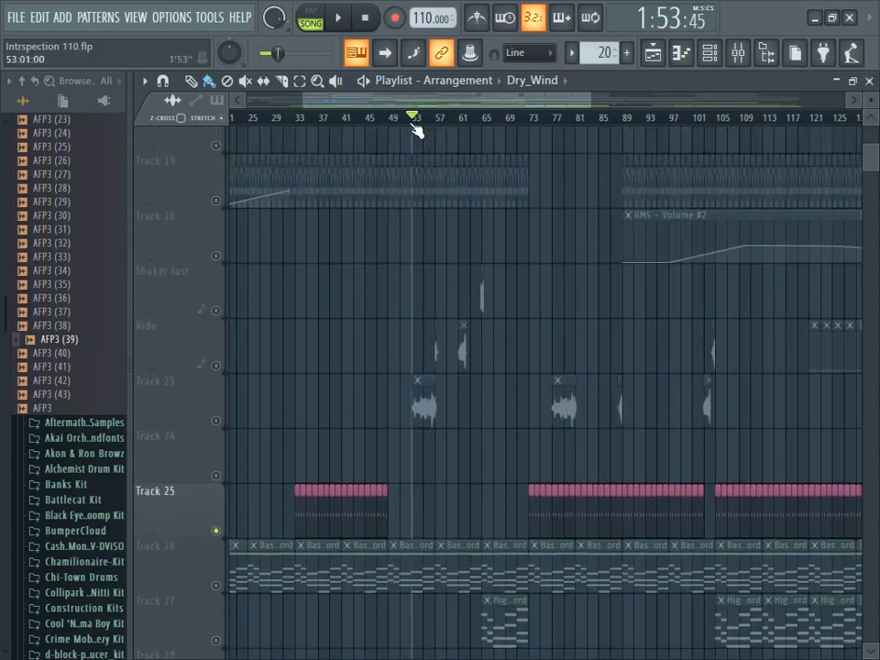
left_click(217, 421)
scroll(483, 337, "up", 7)
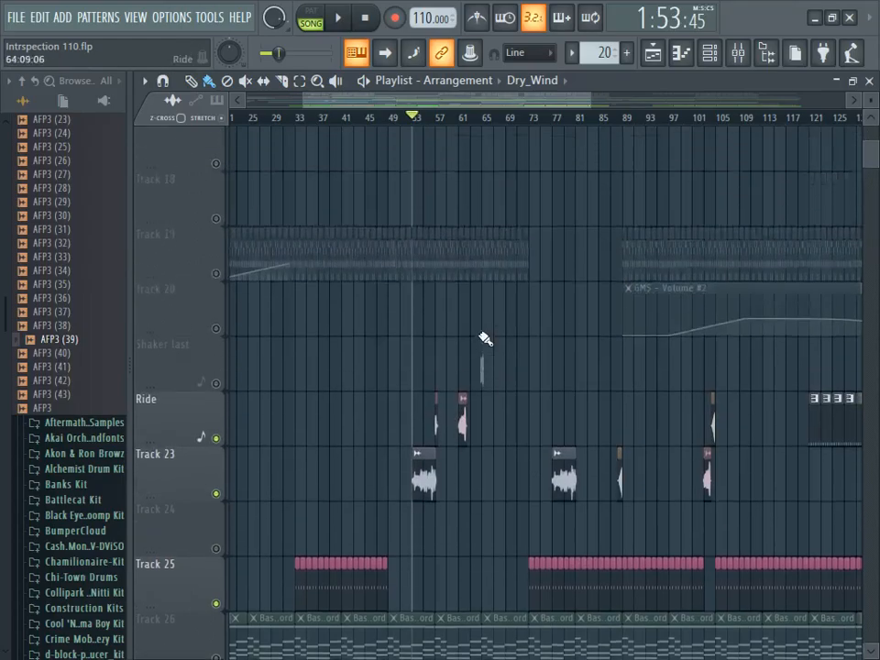
- Mute Track 14, play from bar 53 and select the Washing hands clip on Track 23
left_click(217, 310)
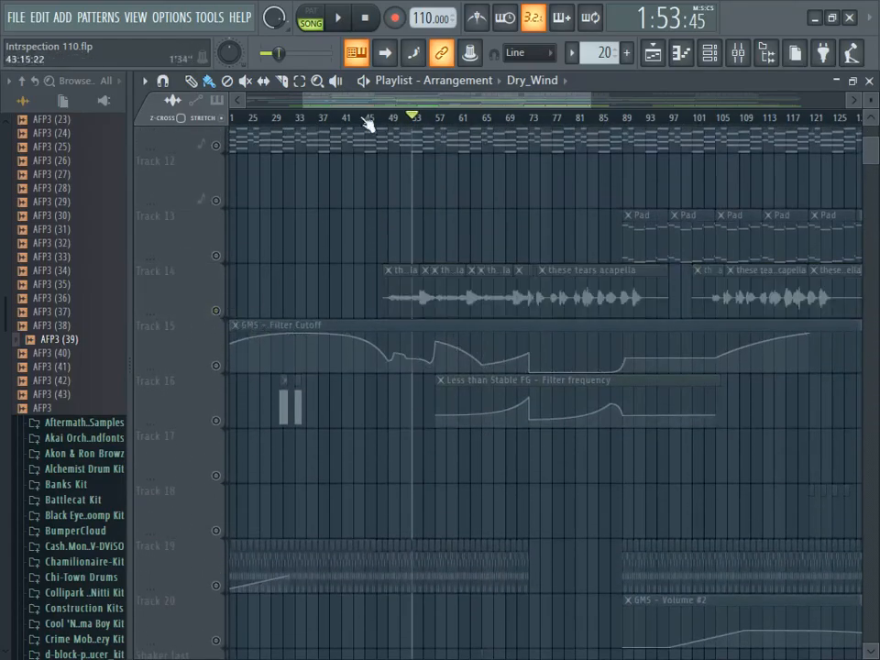
left_click(337, 17)
scroll(510, 308, "down", 6)
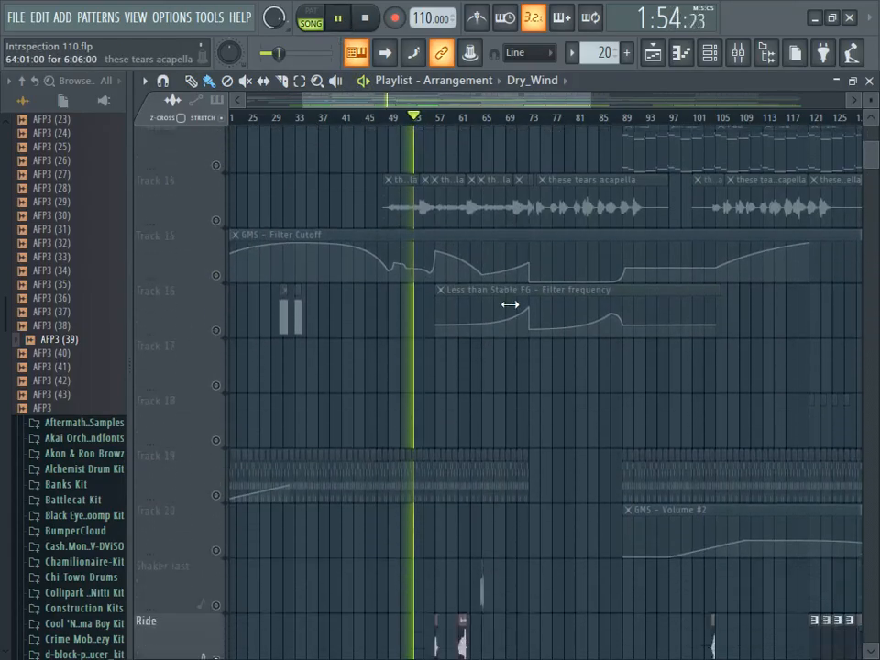
left_click(428, 463)
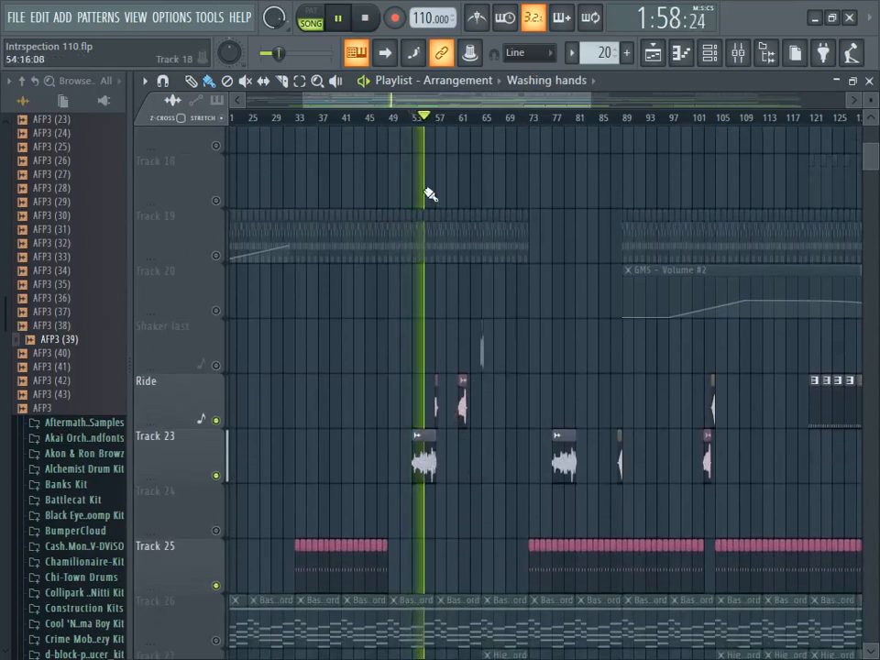
scroll(872, 163, "up", 5)
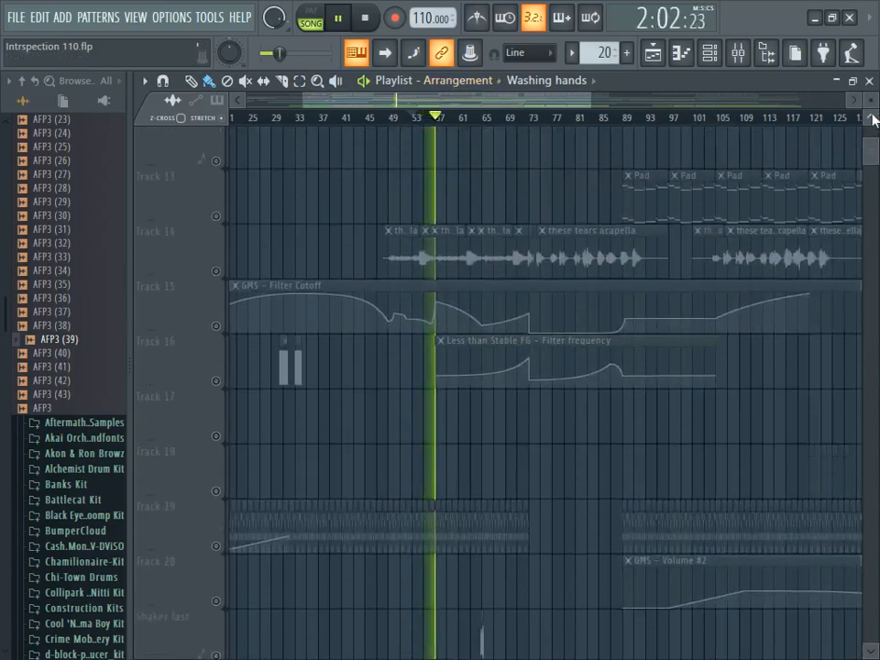
scroll(872, 119, "up", 2)
scroll(779, 312, "down", 6)
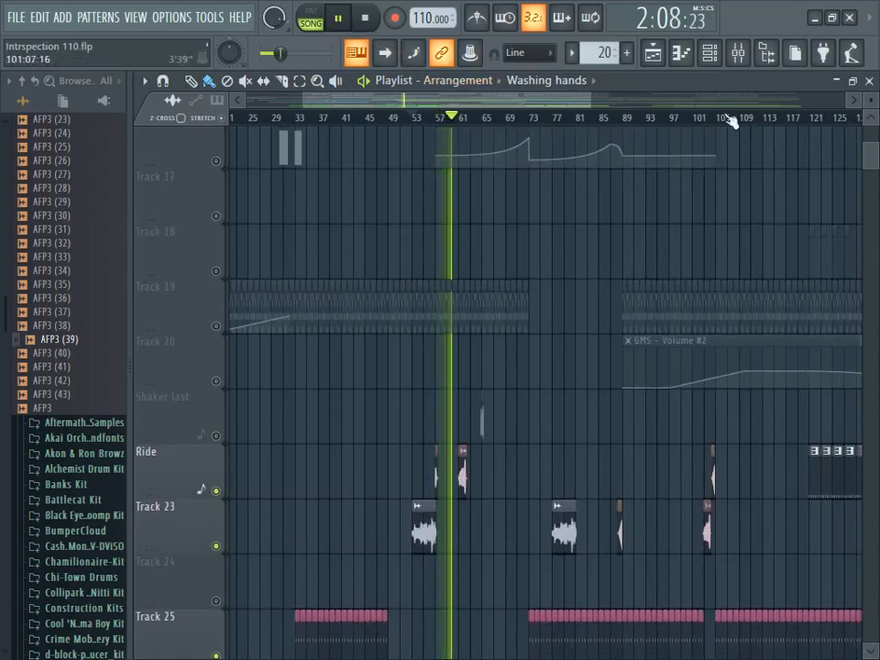
scroll(871, 126, "up", 1)
scroll(872, 125, "up", 15)
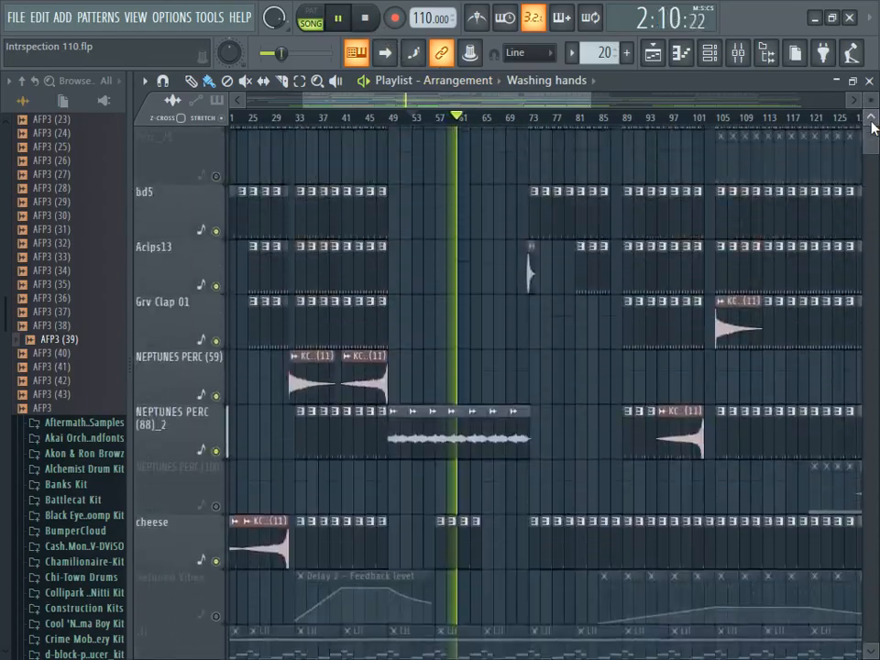
- Reduce the playlist track height, stop playback, and set the playback position just before bar 65
left_click_drag(871, 101, 871, 117)
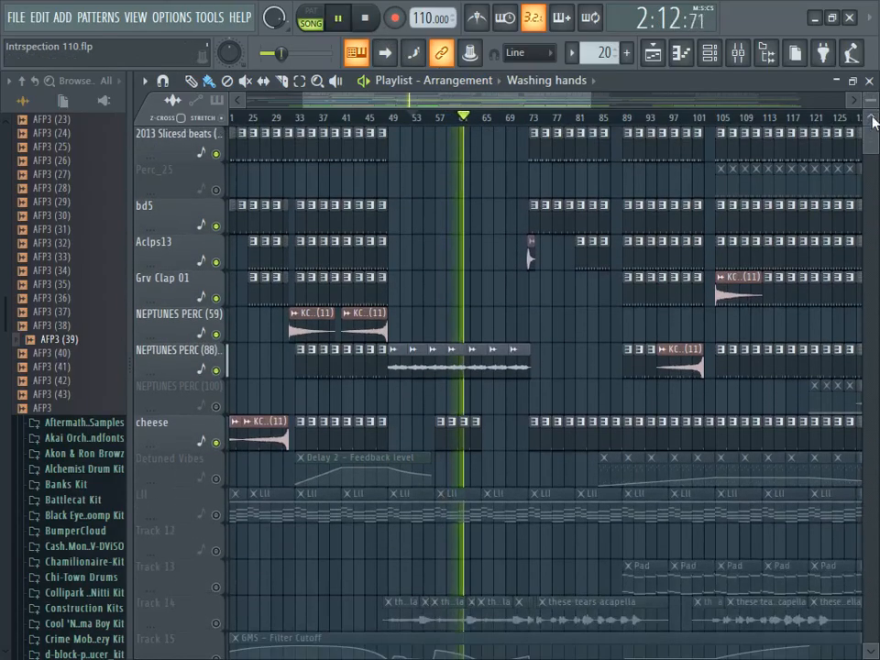
left_click(366, 18)
scroll(495, 343, "down", 10)
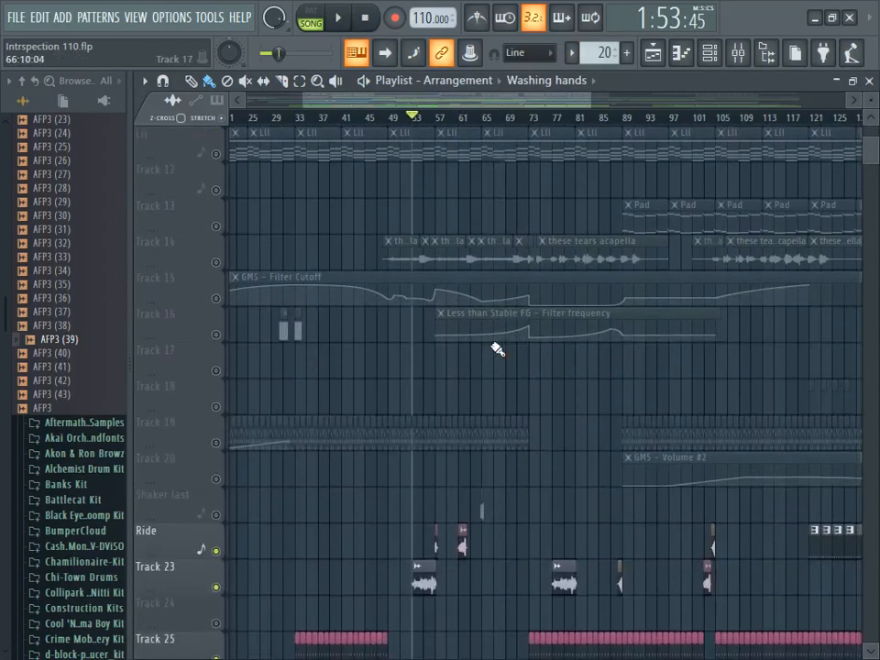
scroll(519, 364, "down", 5)
scroll(518, 364, "up", 1)
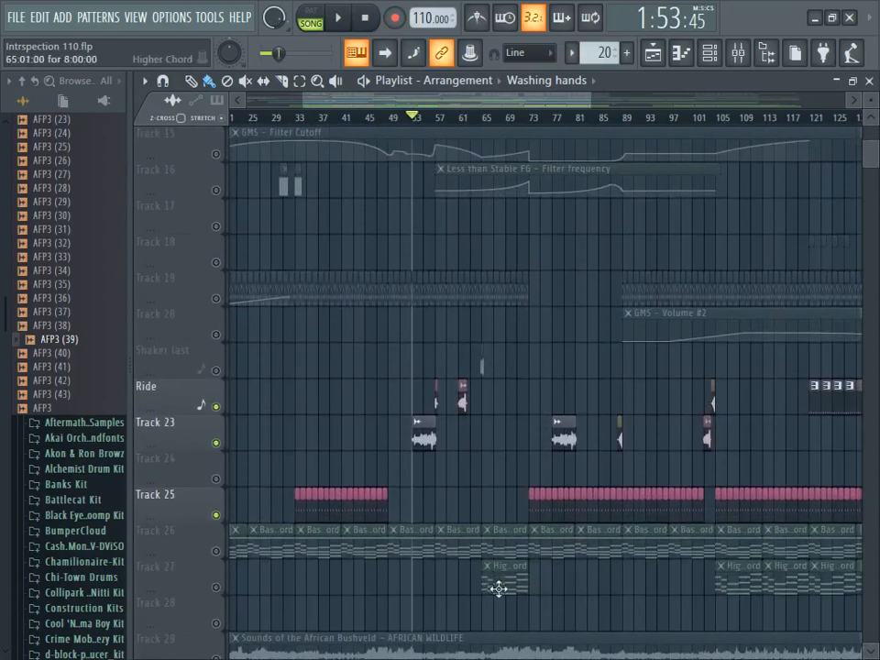
left_click(478, 118)
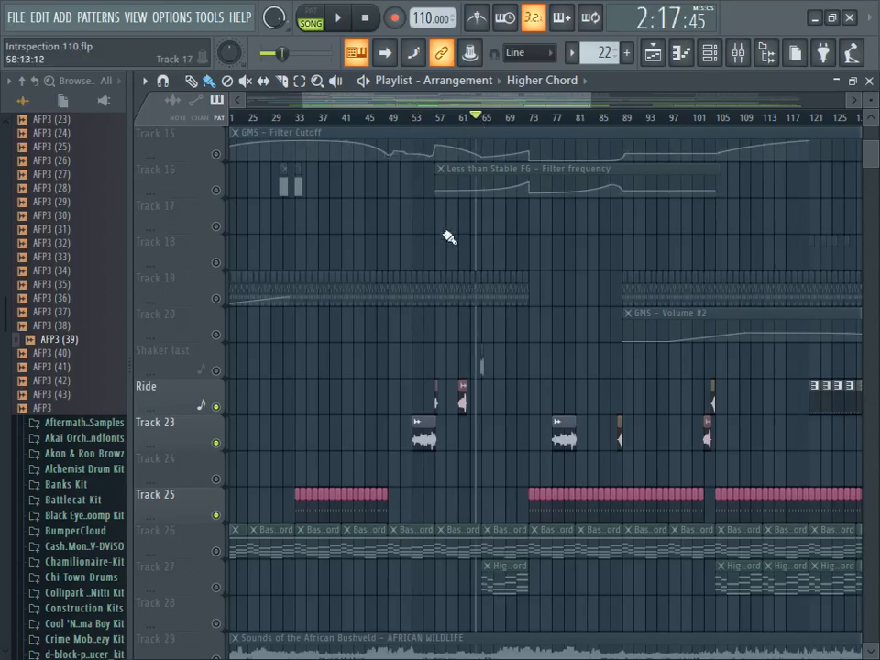
- Open the Higher Chord pattern from Track 27 in the piano roll and fit all its notes in view
double_click(503, 589)
left_click_drag(504, 103, 192, 108)
left_click_drag(359, 99, 729, 103)
scroll(827, 142, "up", 6)
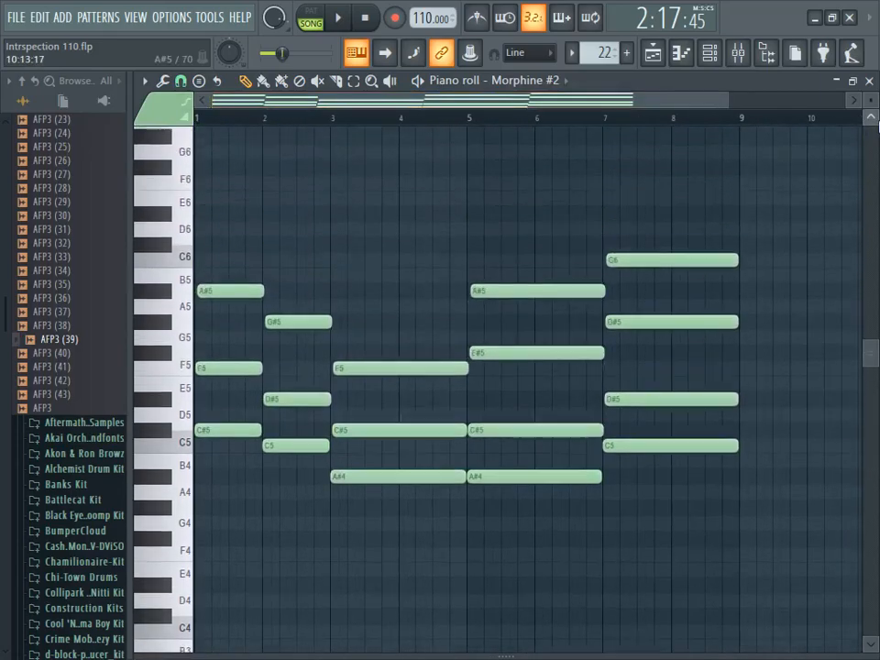
left_click_drag(870, 337, 870, 351)
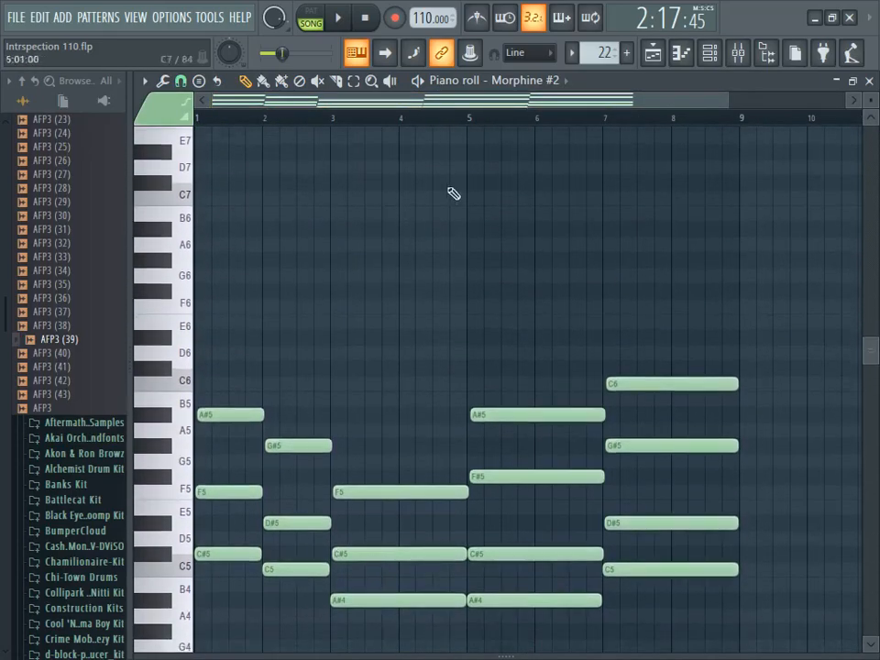
- Play the Higher Chord pattern on its own in pattern mode while examining its chords, and stop playback
left_click(314, 28)
left_click(338, 20)
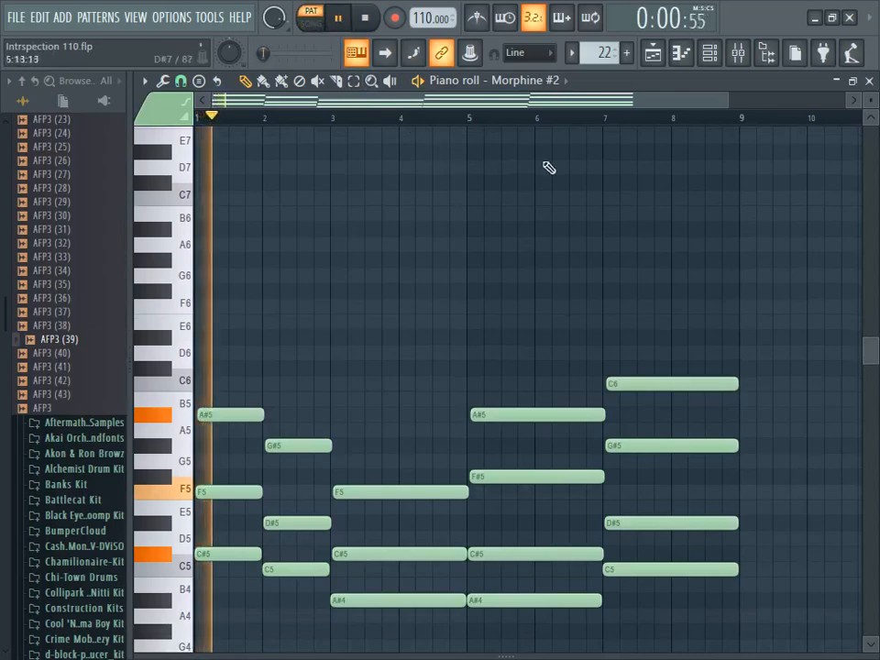
left_click_drag(726, 101, 797, 100)
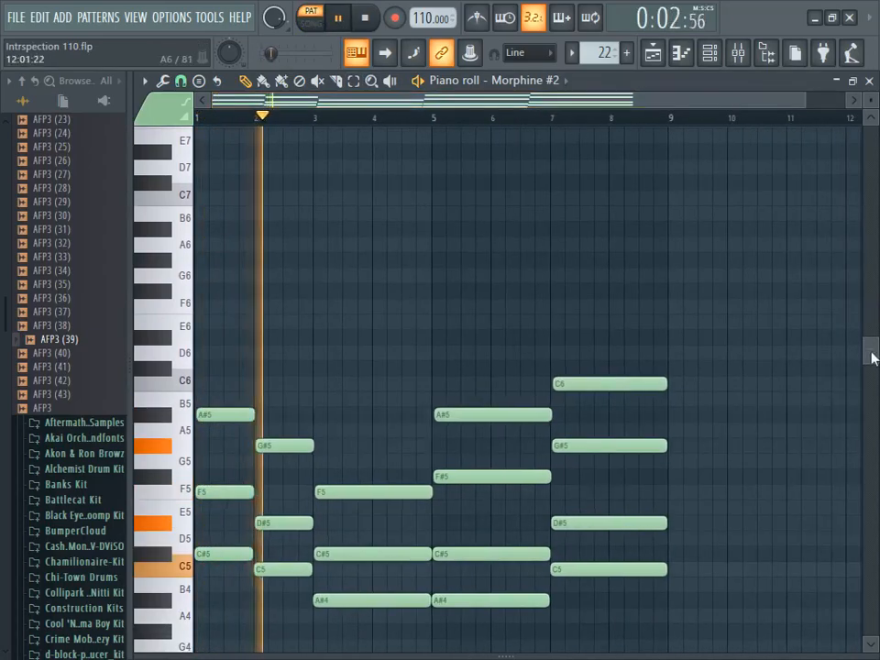
left_click_drag(871, 357, 874, 381)
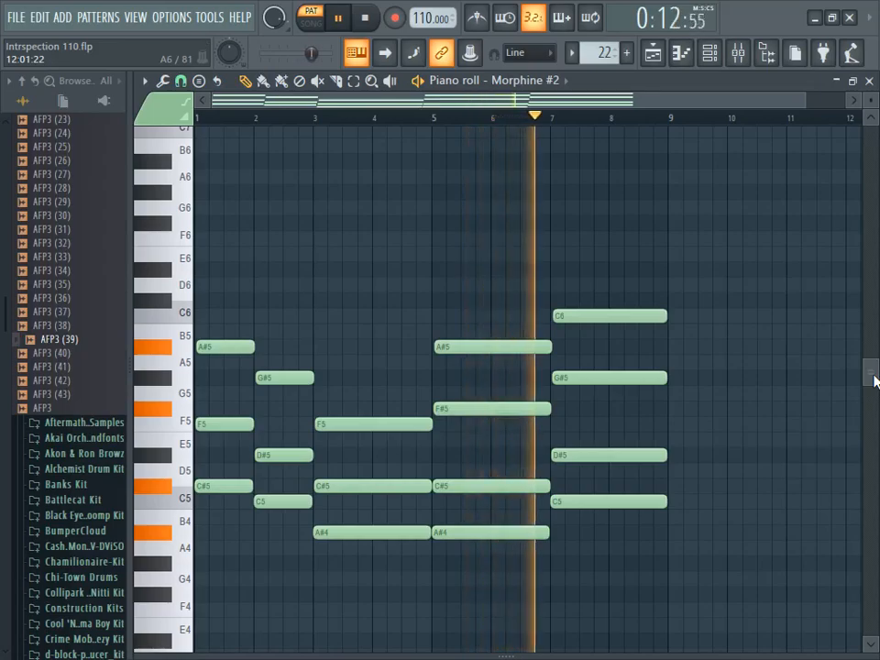
left_click(365, 19)
scroll(864, 129, "up", 3)
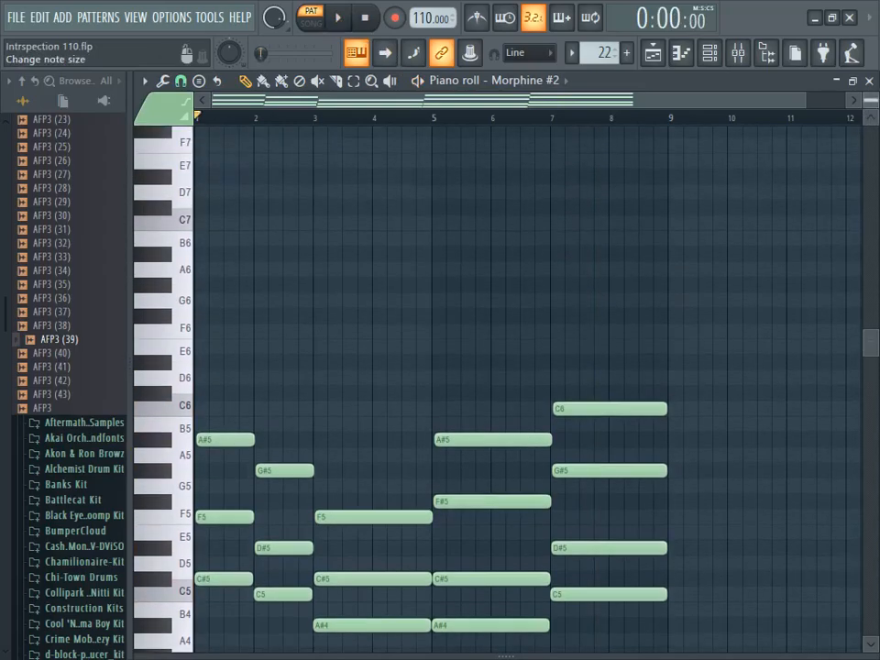
- Return to the playlist in song mode and set the playback position to bar 65
left_click(652, 53)
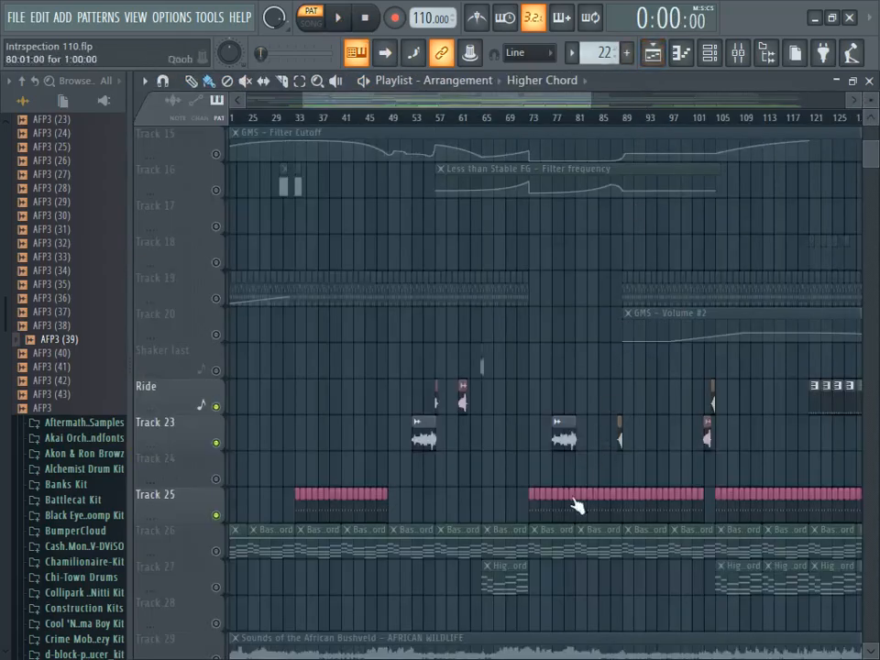
left_click(482, 119)
scroll(521, 419, "up", 3)
scroll(521, 418, "down", 8)
scroll(526, 373, "up", 9)
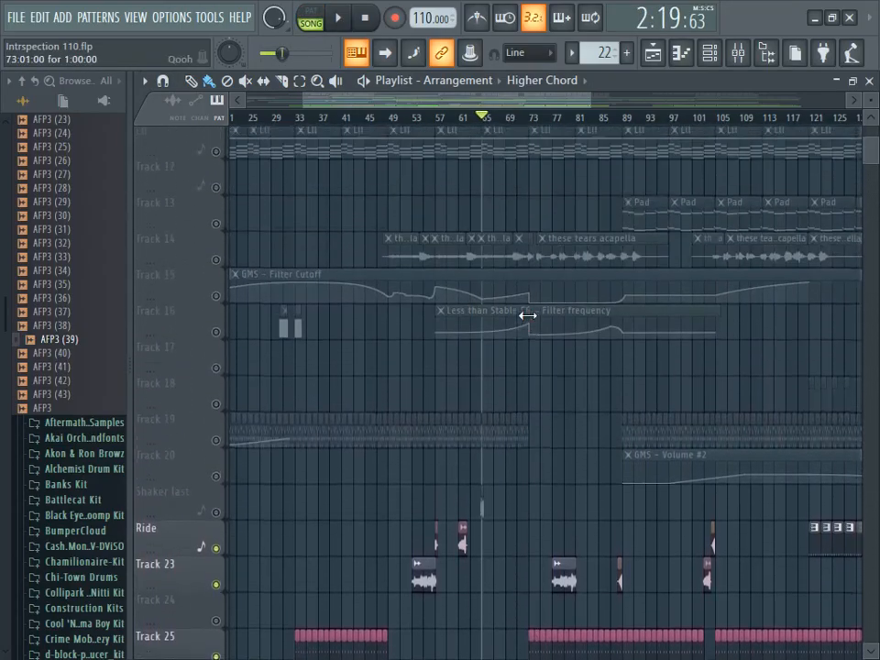
- Enable the Lll track along with Track 15, Track 16 and Track 19
scroll(527, 315, "up", 10)
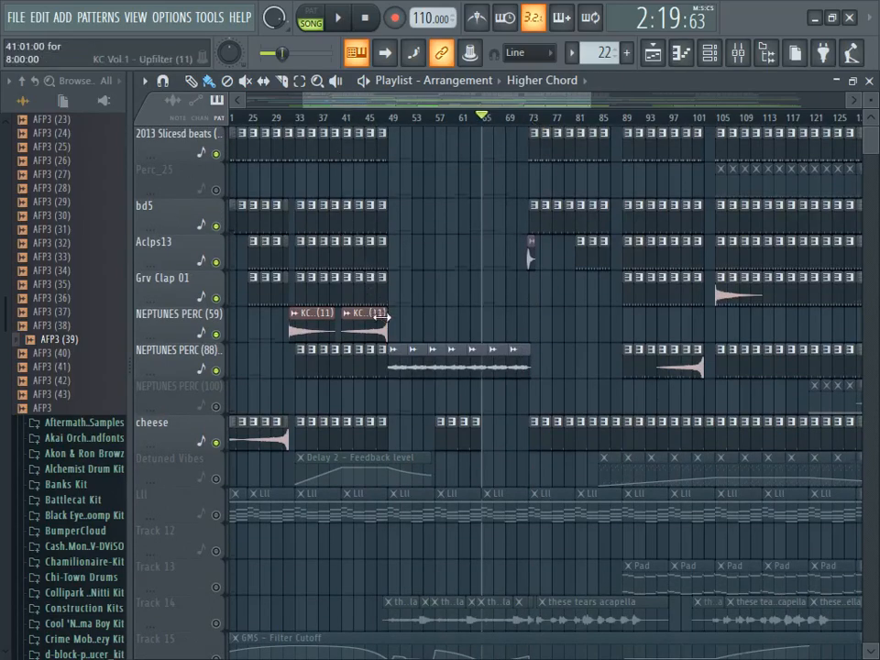
scroll(375, 321, "down", 2)
scroll(261, 553, "down", 4)
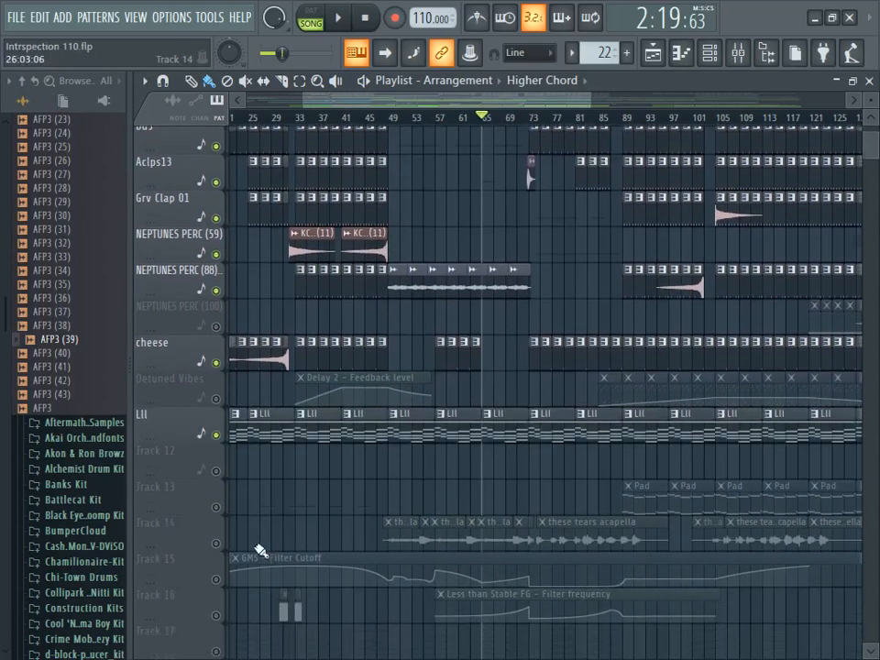
left_click(216, 443)
left_click(216, 479)
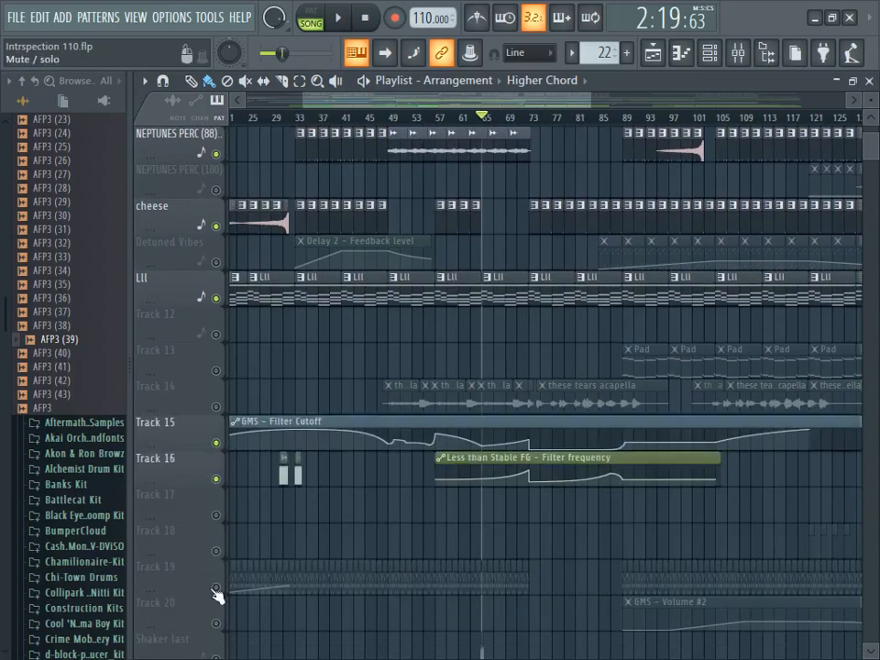
left_click(216, 586)
- Start song playback from bar 65 and enable Track 26, Track 27 and Track 29
left_click(351, 21)
scroll(262, 530, "down", 9)
left_click(216, 515)
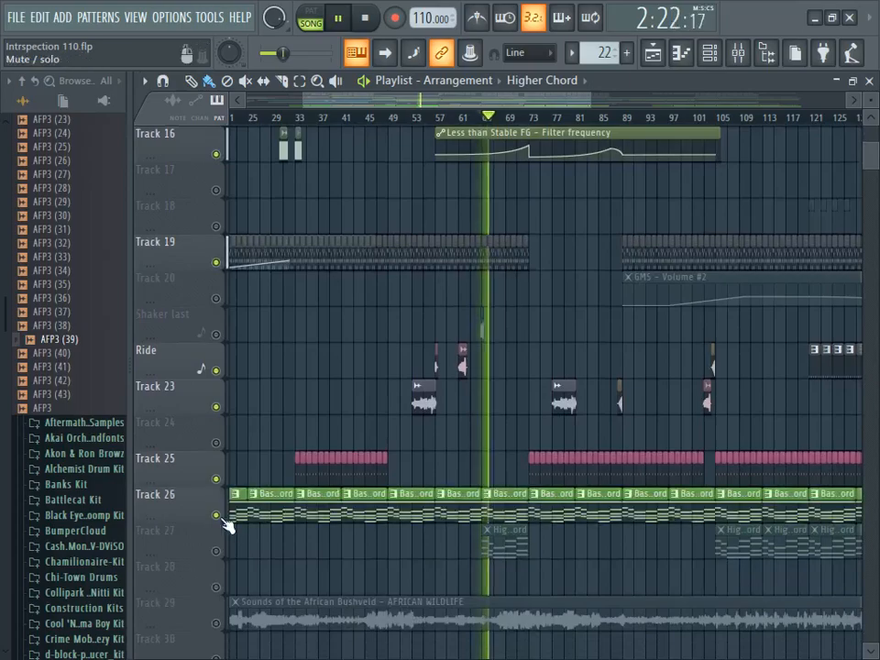
left_click(217, 551)
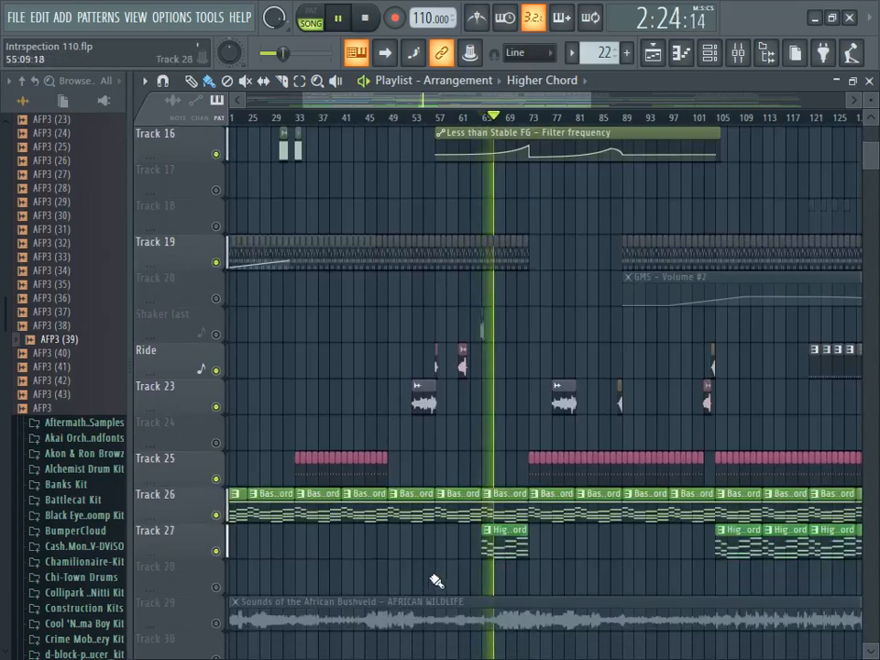
scroll(433, 581, "down", 3)
left_click(217, 515)
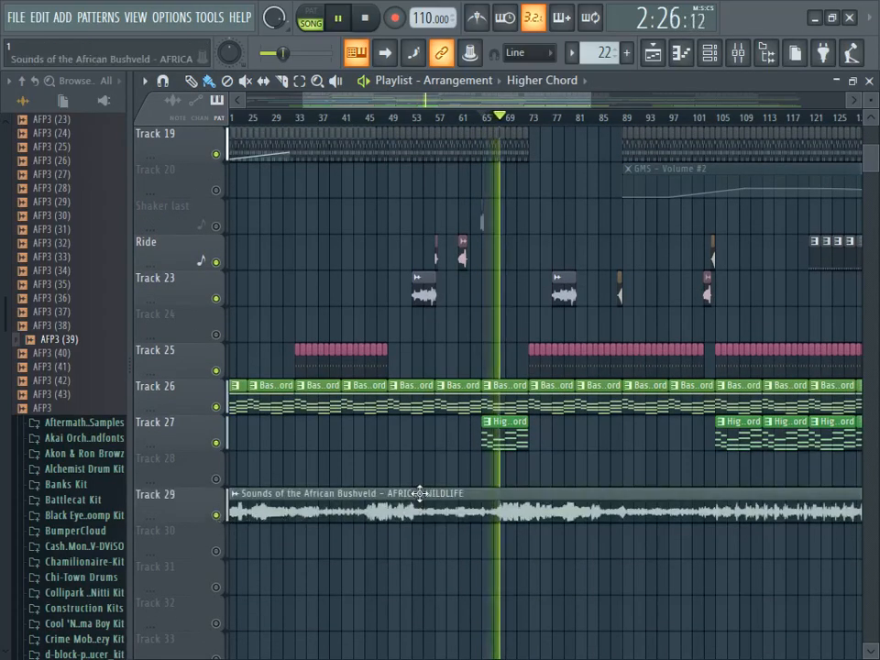
- Listen to the section with the Track 14 acapella enabled, mute that track again, and stop playback
scroll(419, 493, "up", 11)
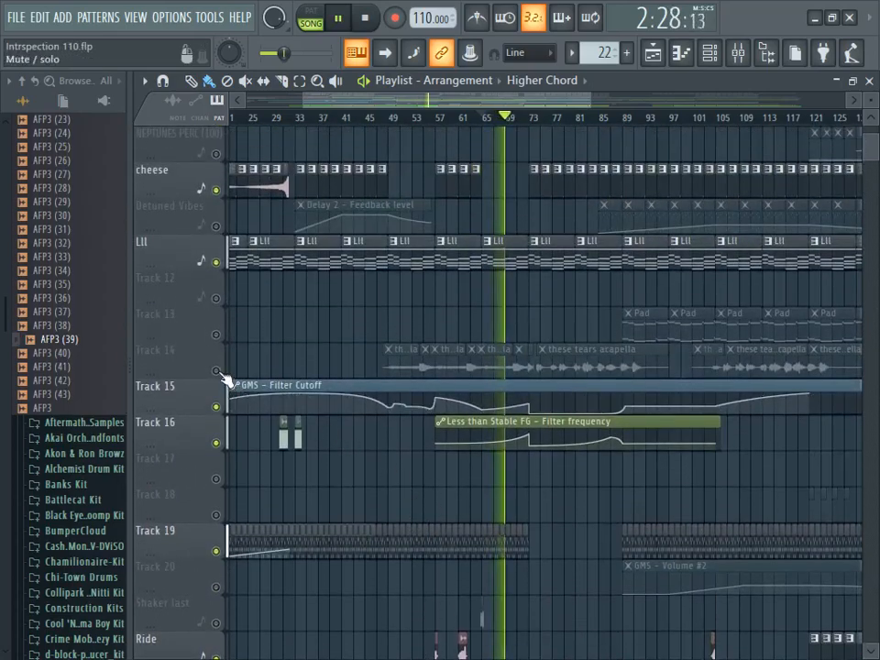
left_click(218, 371)
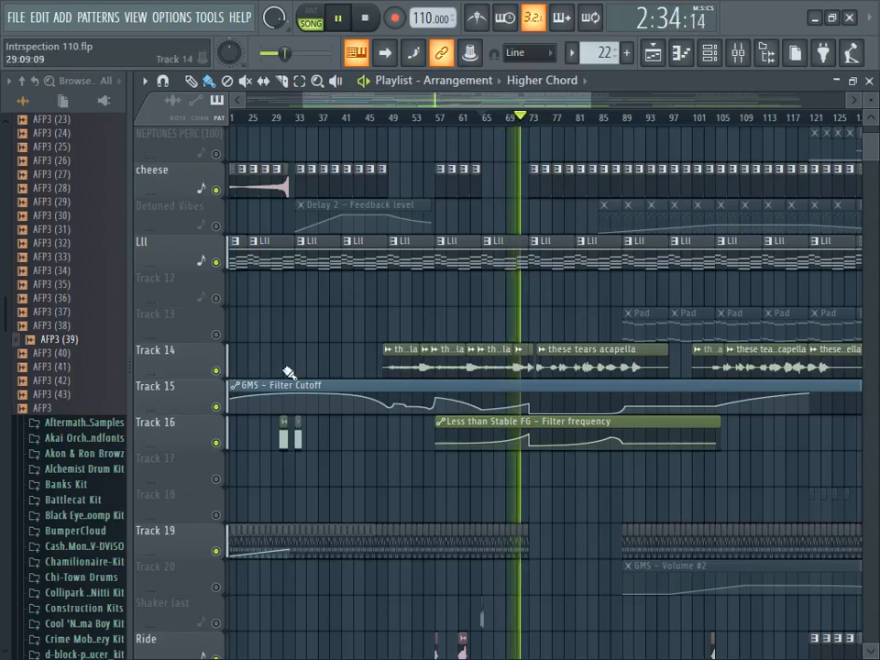
left_click(218, 372)
left_click(363, 17)
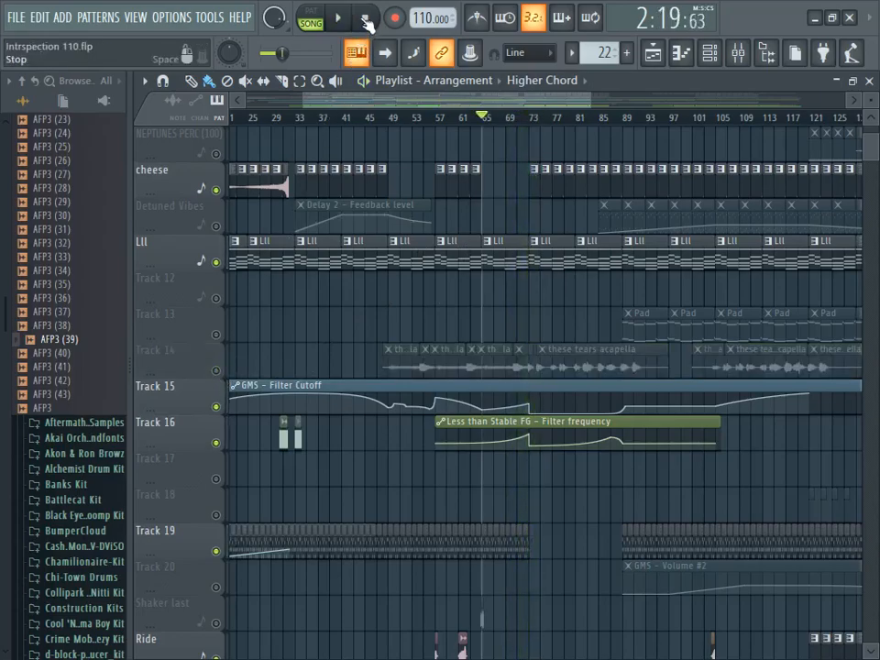
- Set the playback position to bar 73 and review the tracks that cover this section
left_click_drag(521, 100, 533, 99)
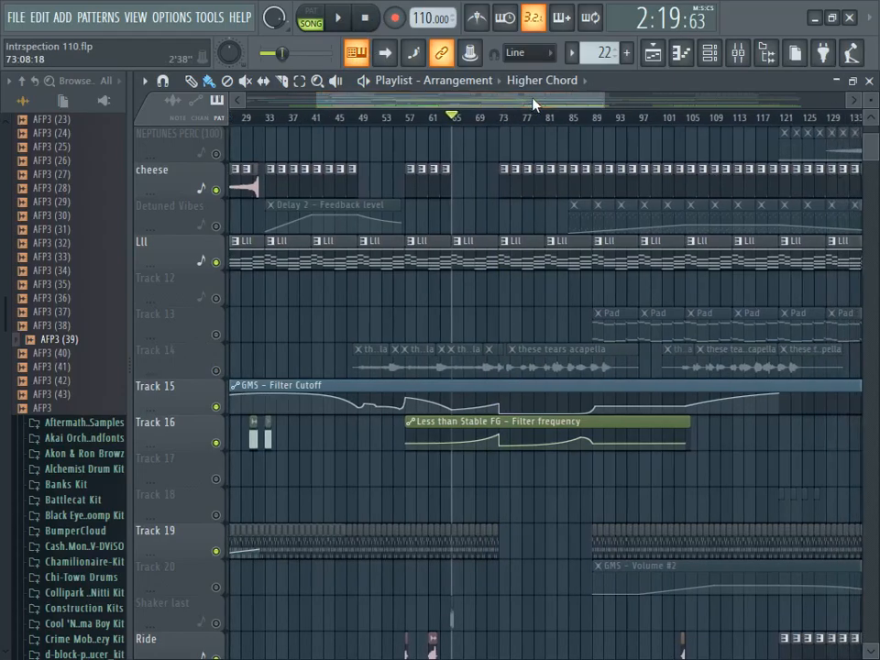
left_click_drag(875, 155, 871, 138)
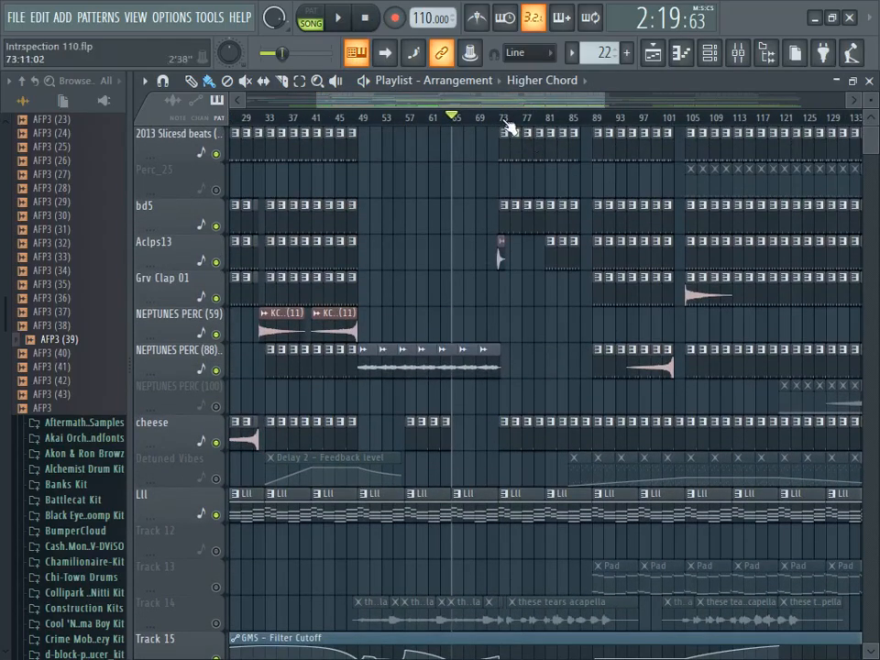
left_click(507, 125)
scroll(531, 534, "down", 8)
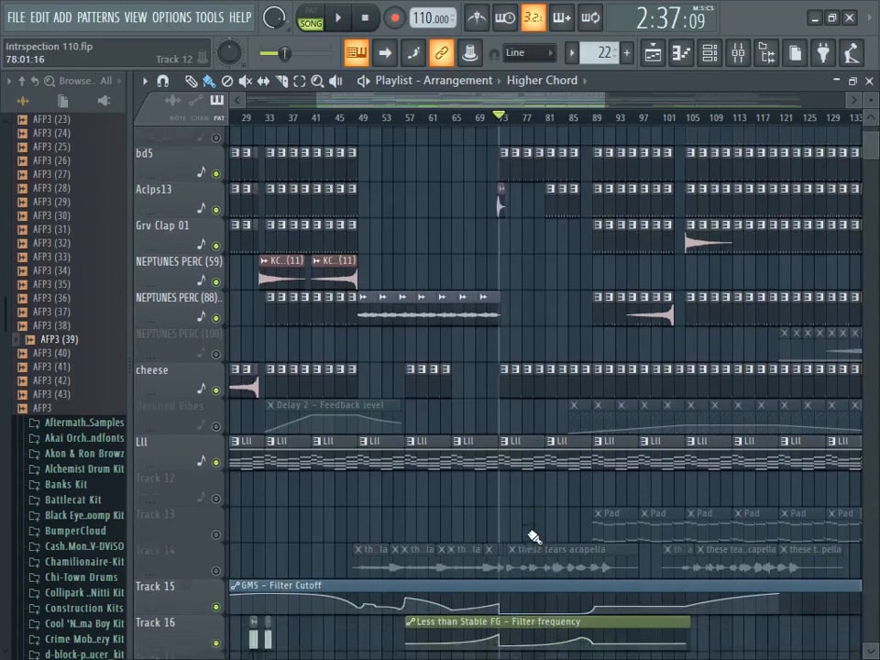
scroll(527, 535, "down", 7)
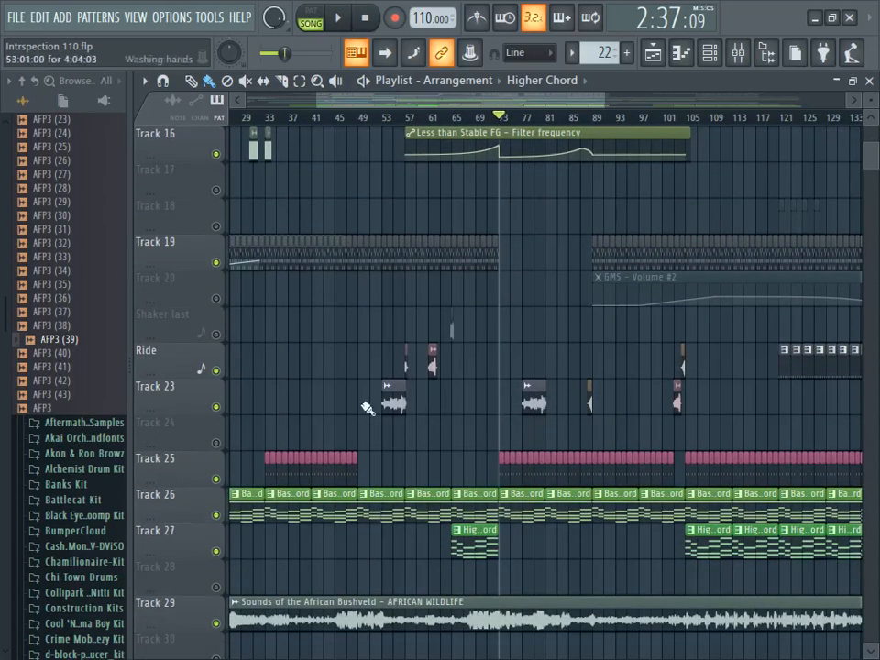
- Play the arrangement from bar 73 while examining its drum, automation, chord and ambience tracks, and stop playback
left_click(338, 18)
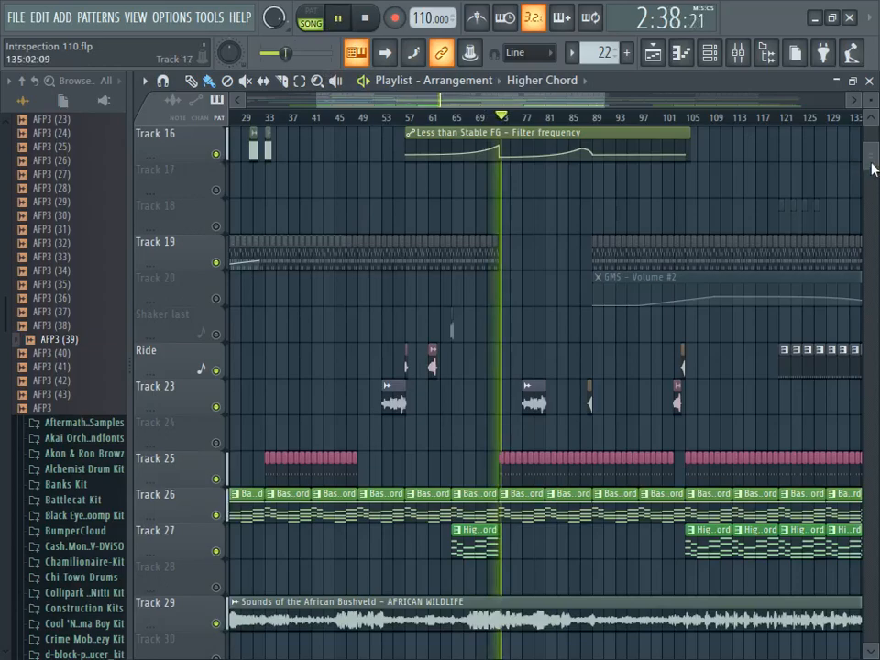
scroll(874, 163, "up", 4)
scroll(873, 163, "up", 10)
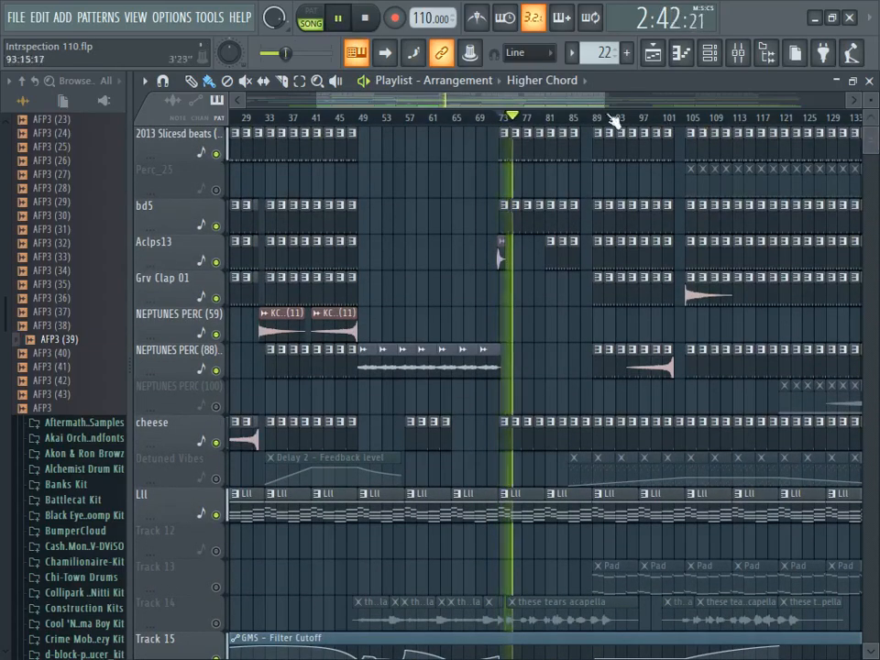
left_click_drag(559, 103, 572, 103)
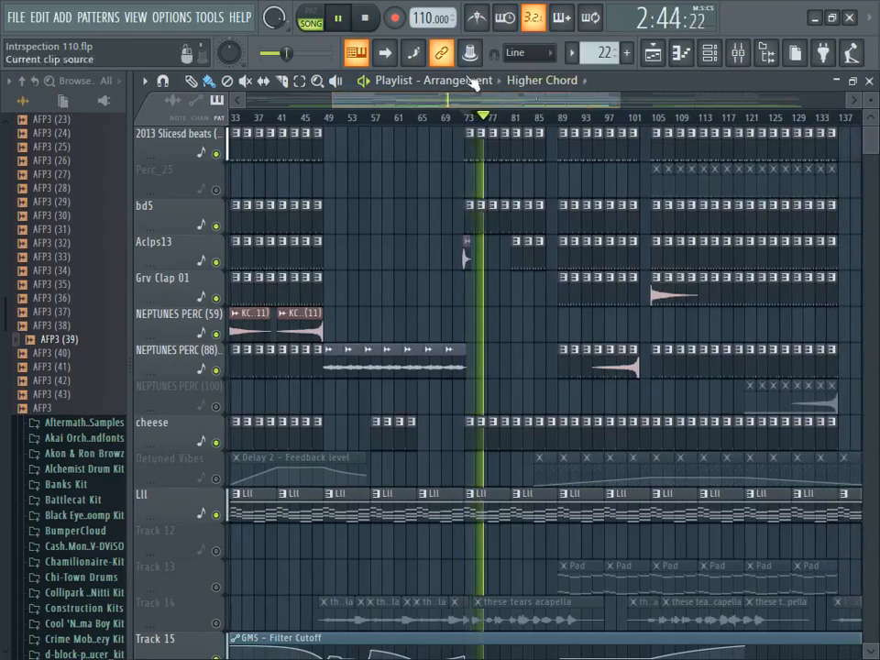
scroll(871, 141, "down", 10)
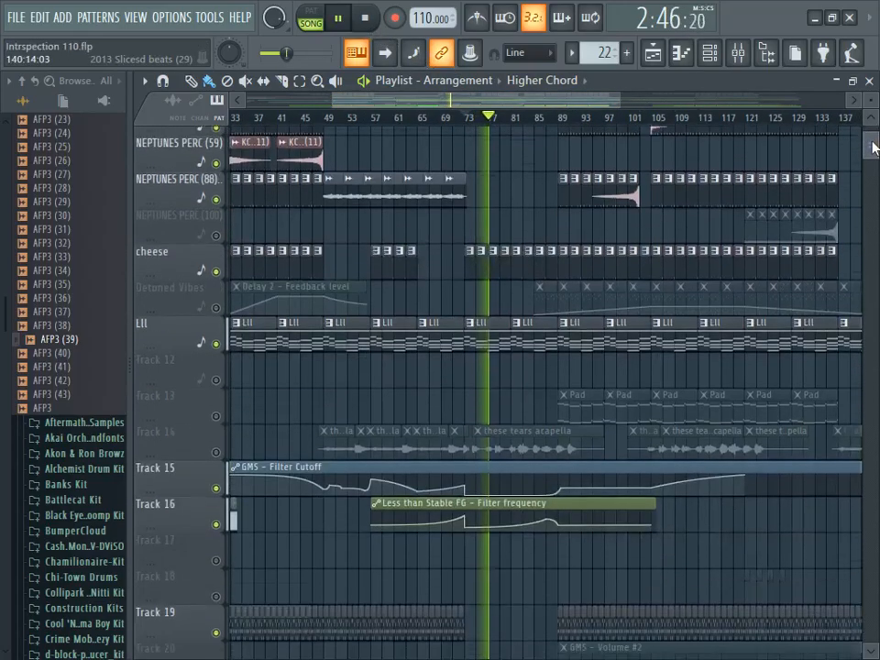
scroll(871, 157, "down", 5)
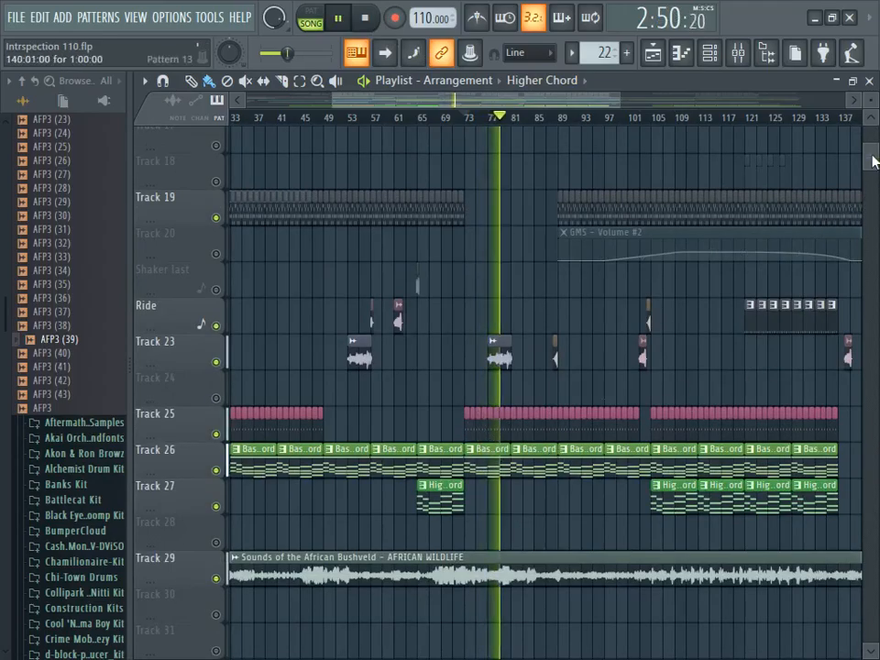
scroll(871, 142, "up", 12)
scroll(871, 142, "up", 2)
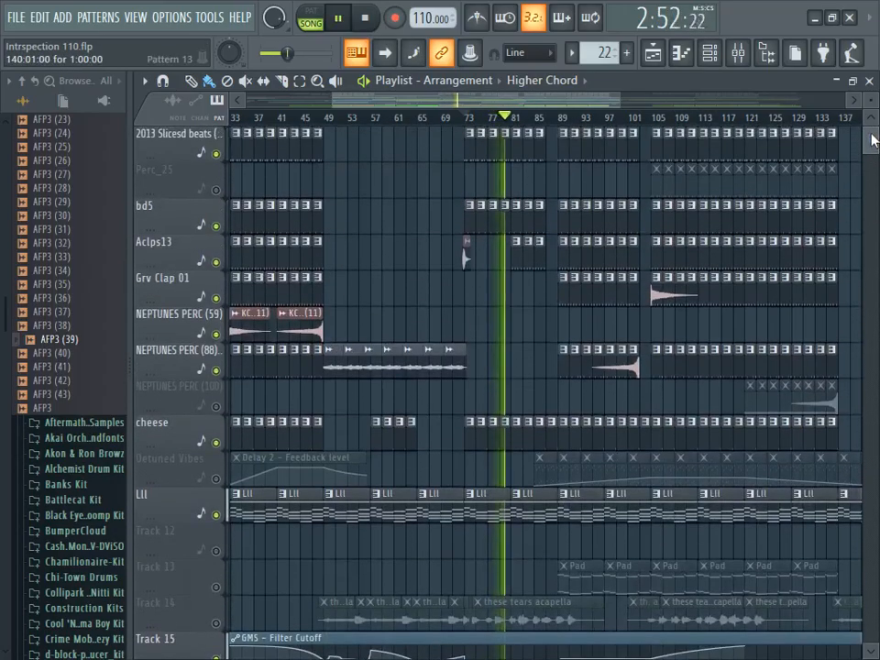
left_click_drag(871, 140, 872, 149)
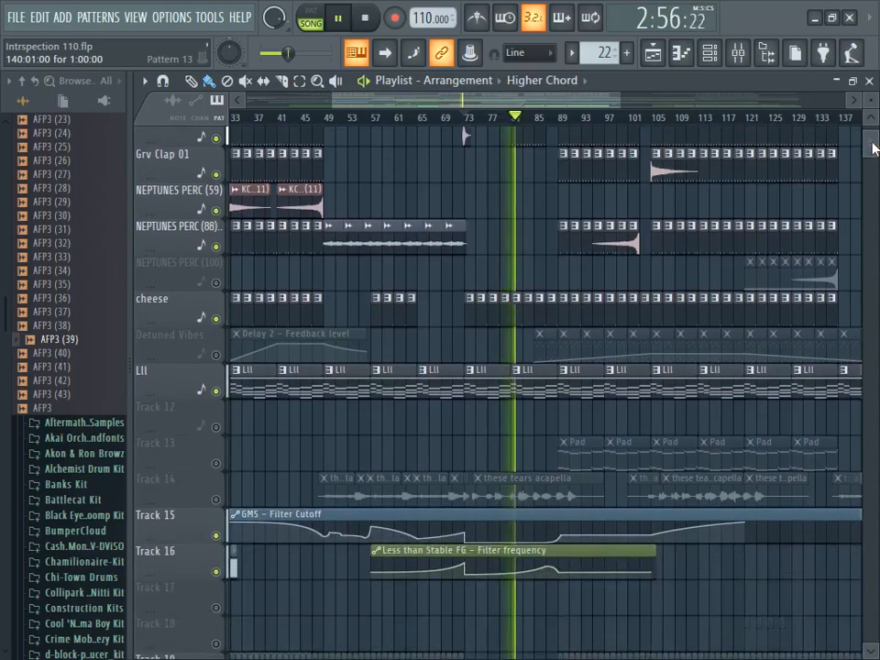
key("space")
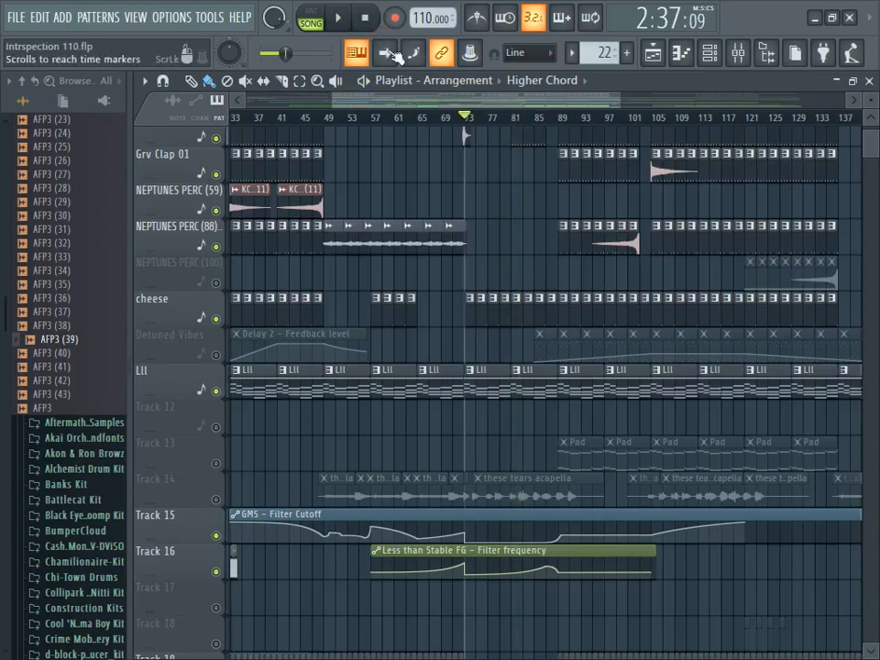
- Enable the Detuned Vibes track and Track 13 with its Pad patterns for the section after bar 73
left_click_drag(483, 100, 530, 96)
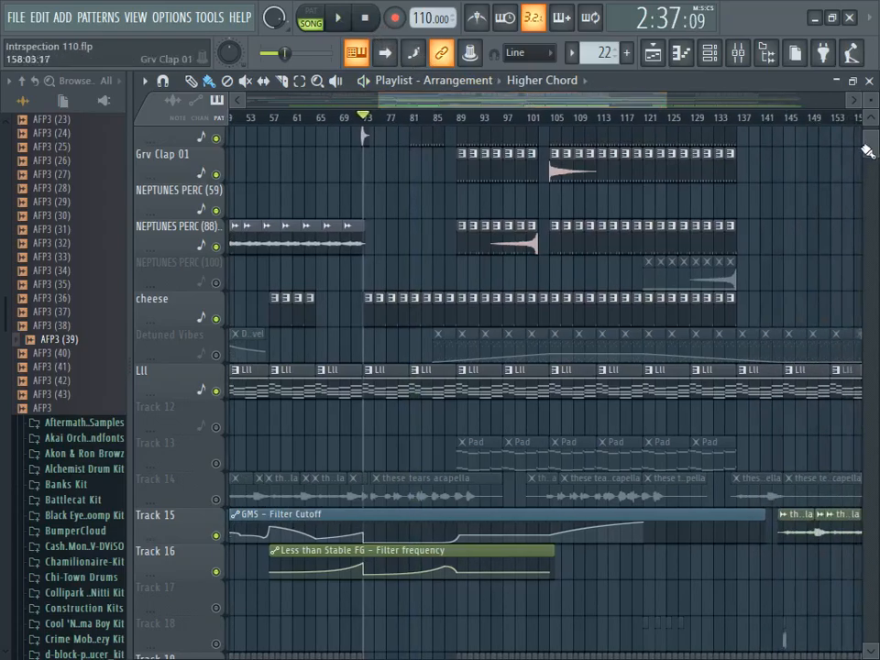
left_click_drag(872, 153, 868, 94)
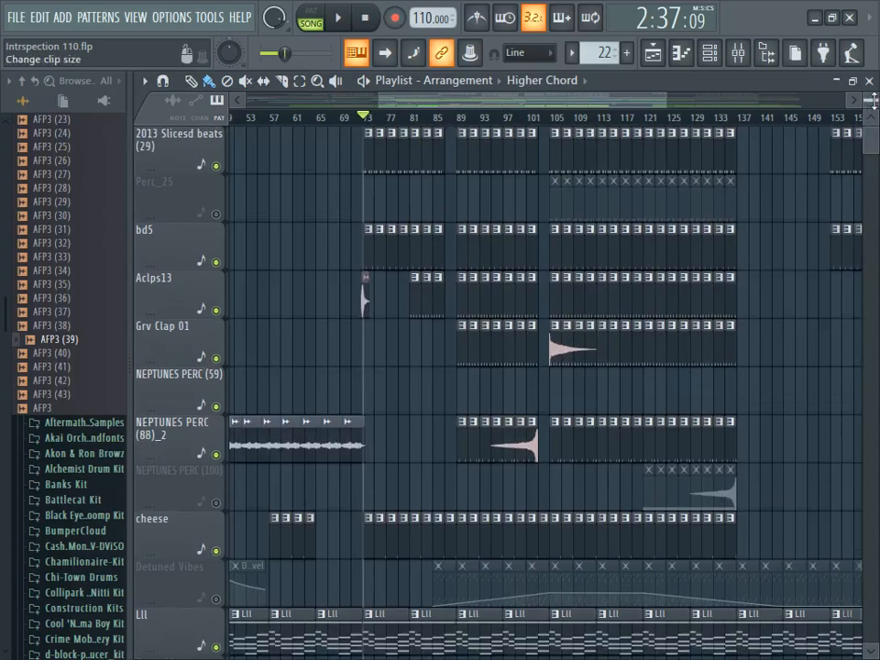
left_click_drag(875, 145, 870, 158)
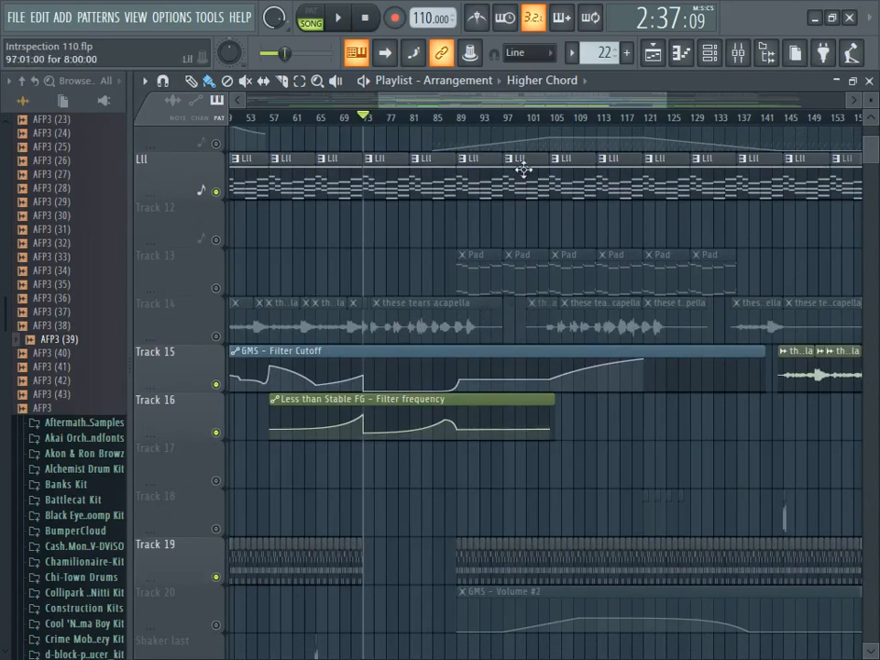
scroll(531, 118, "up", 3)
scroll(531, 119, "down", 3)
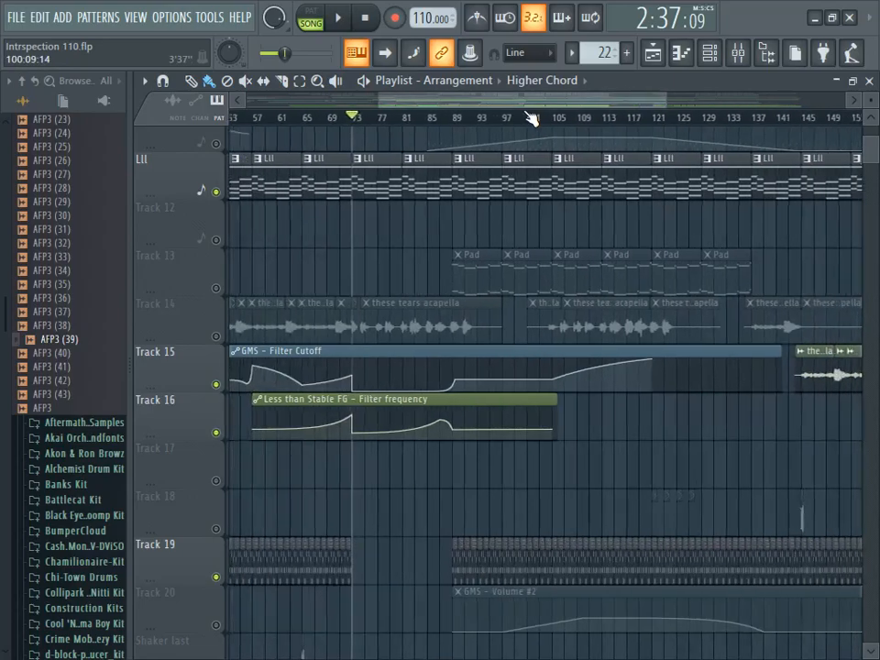
left_click(218, 145)
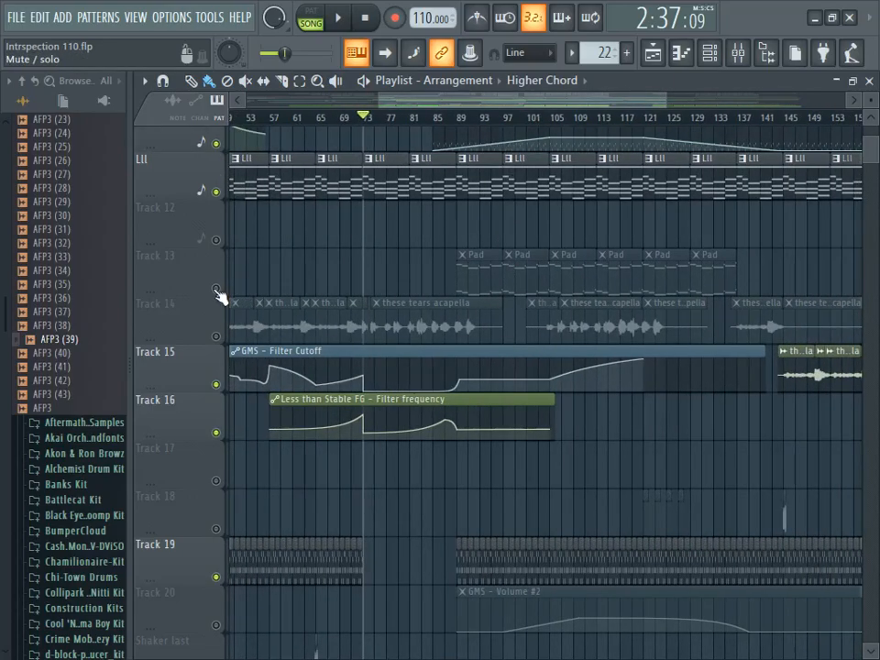
left_click(217, 288)
- Examine the Pad pattern's Sub bass notes in the piano roll, play them in pattern mode, and stop playback
double_click(556, 284)
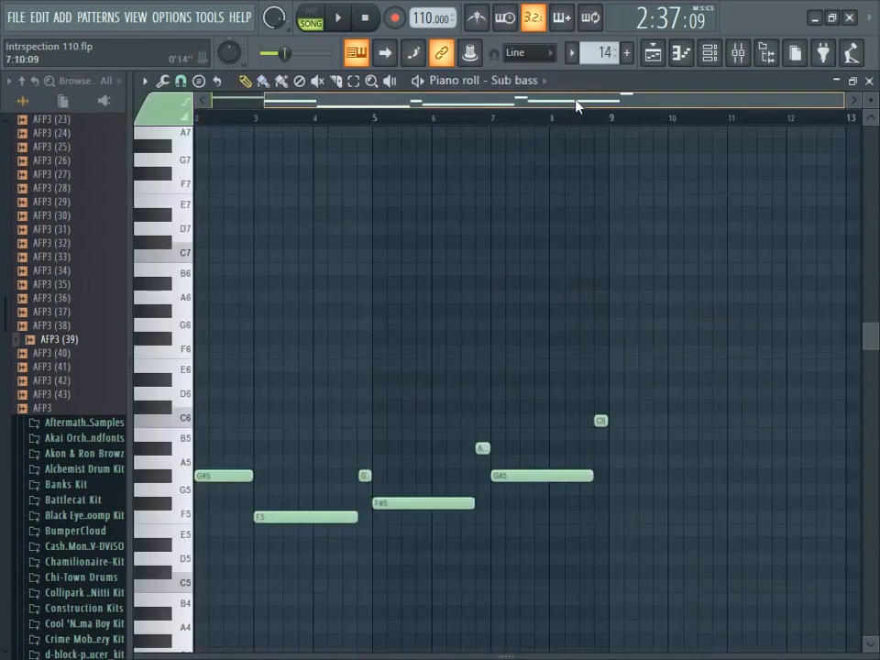
scroll(575, 101, "up", 1)
left_click_drag(808, 101, 856, 112)
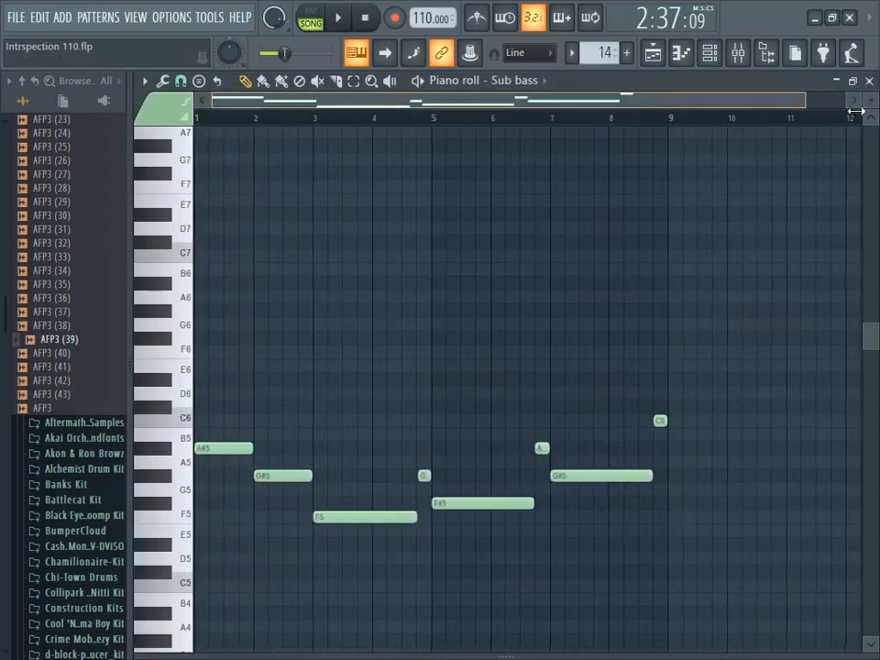
left_click(313, 24)
left_click(352, 22)
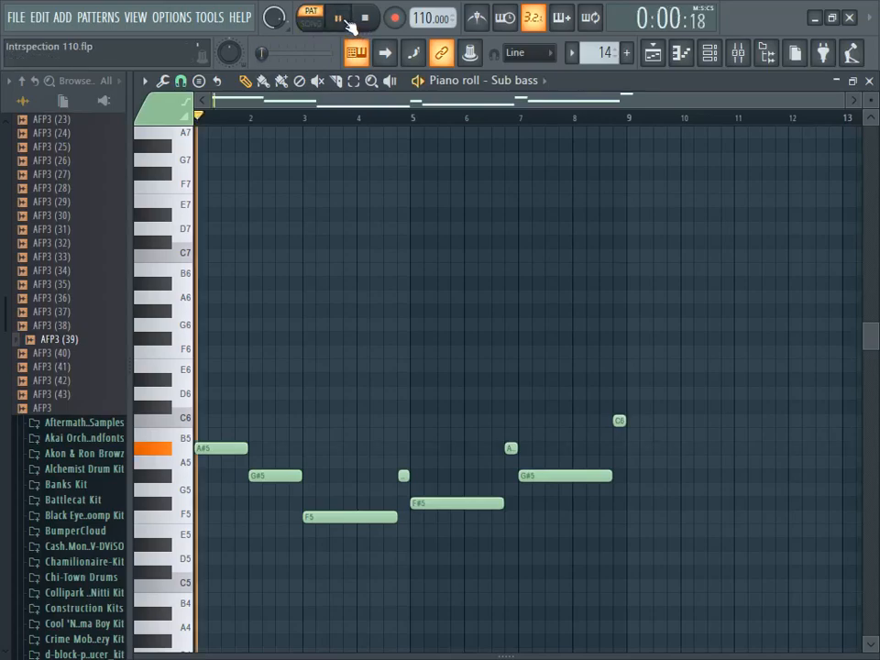
left_click_drag(875, 341, 871, 348)
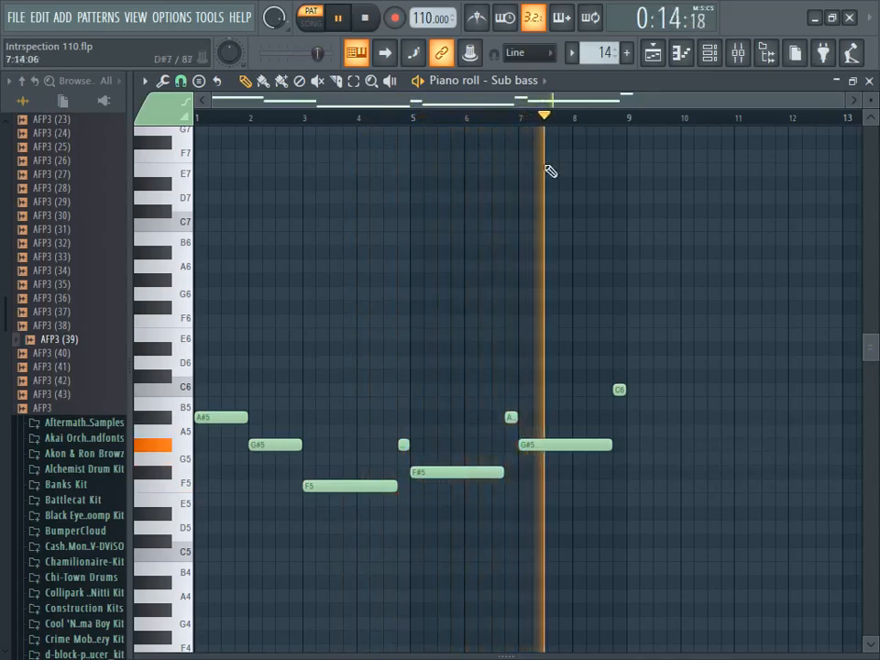
left_click(364, 17)
- Select the Sub bass channel in the channel rack and inspect its effects on mixer insert 38
left_click(707, 55)
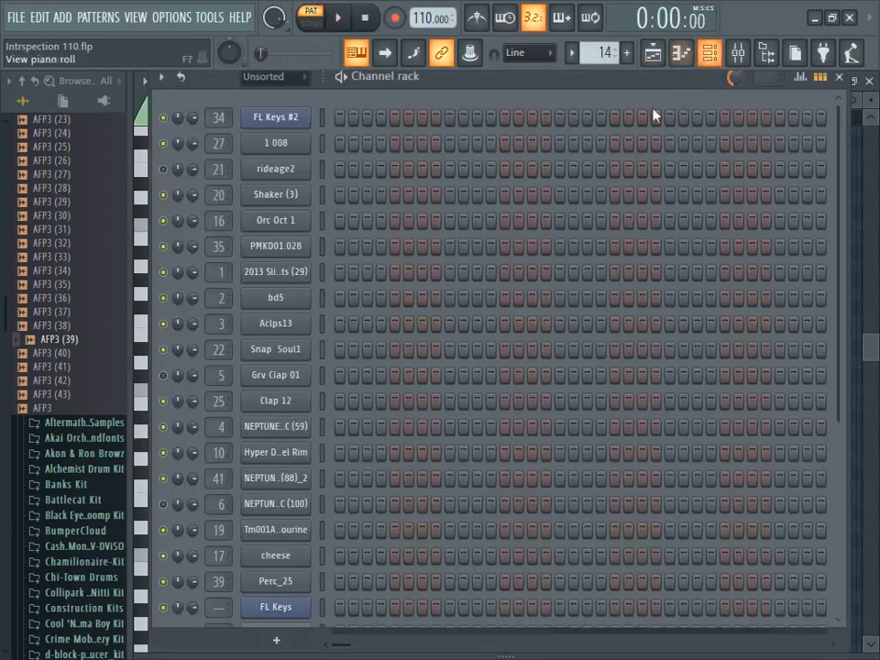
scroll(464, 432, "down", 4)
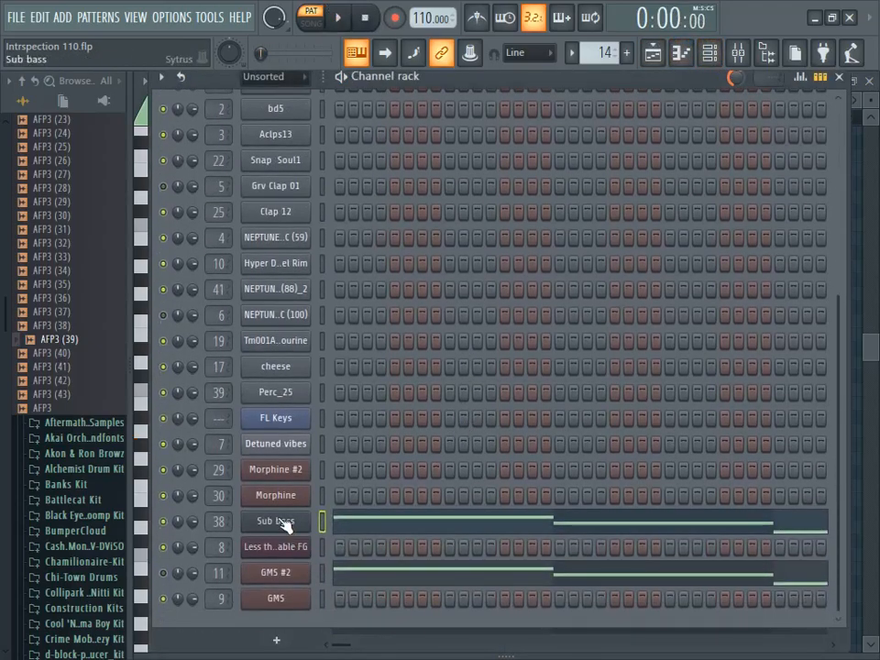
left_click(284, 522)
left_click(745, 66)
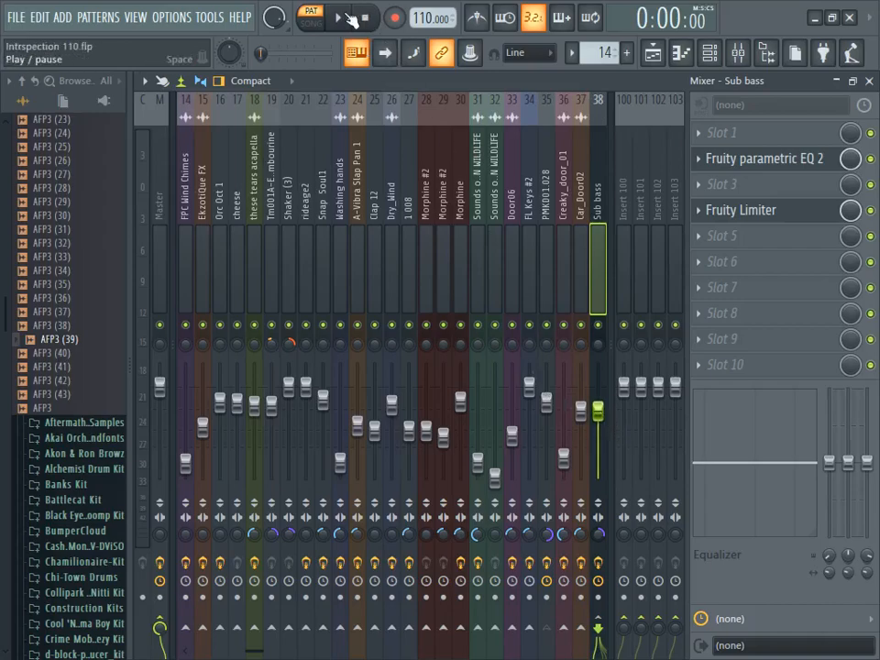
- Play the Pad pattern while reviewing the drum, automation and chord tracks around bars 89 to 137, and stop playback
left_click(351, 20)
left_click(650, 57)
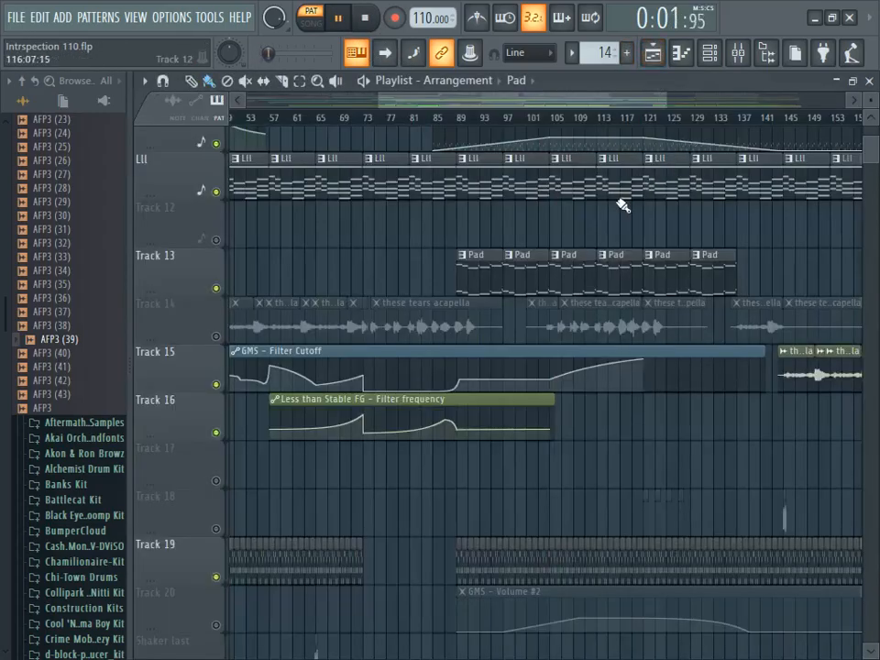
mouse_move(663, 99)
left_mouse_down()
mouse_move(683, 98)
mouse_move(675, 102)
left_mouse_up()
left_click_drag(620, 100, 640, 100)
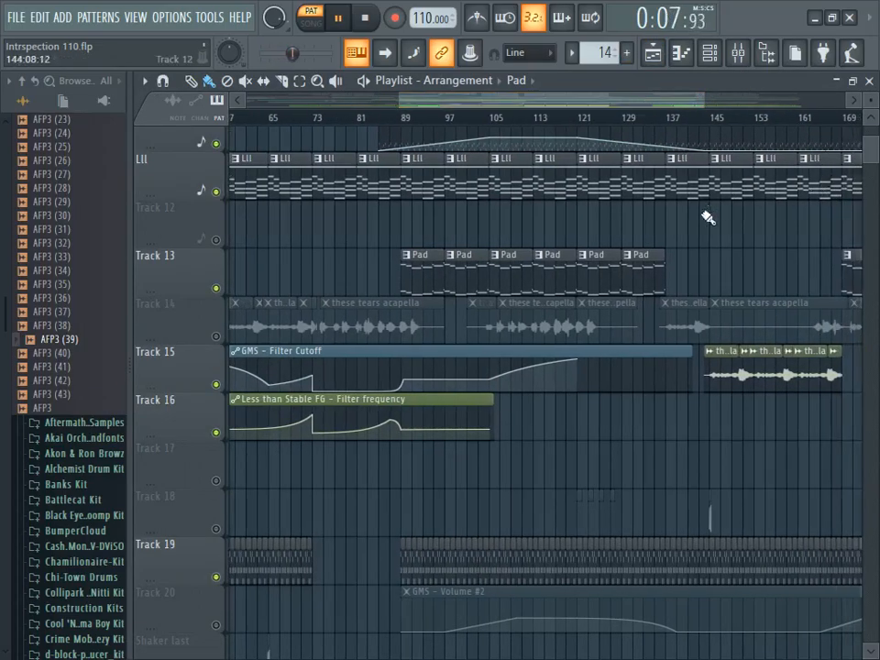
scroll(634, 294, "up", 8)
scroll(596, 316, "down", 3)
scroll(578, 333, "down", 19)
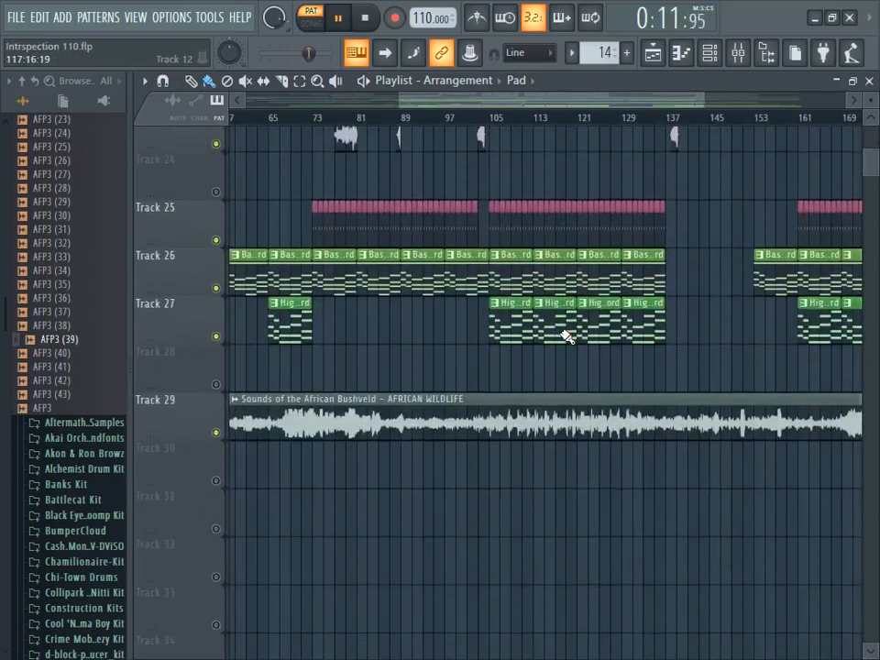
scroll(567, 336, "up", 15)
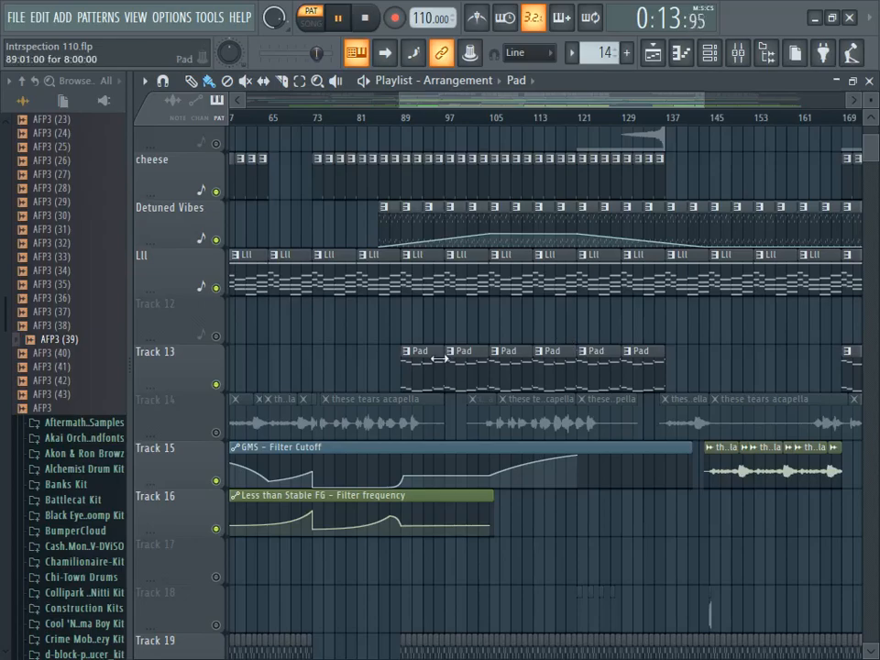
scroll(437, 358, "up", 8)
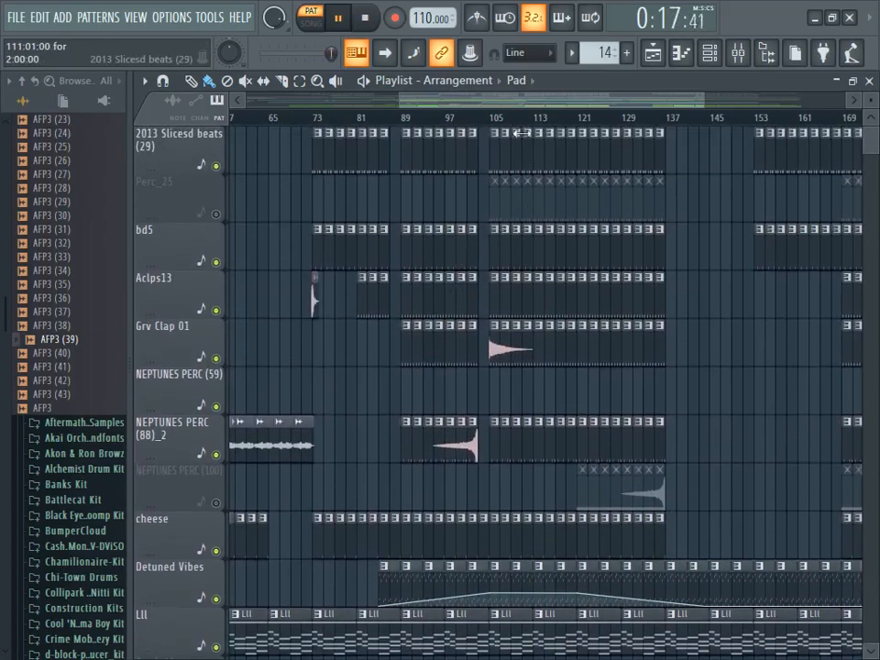
left_click(370, 23)
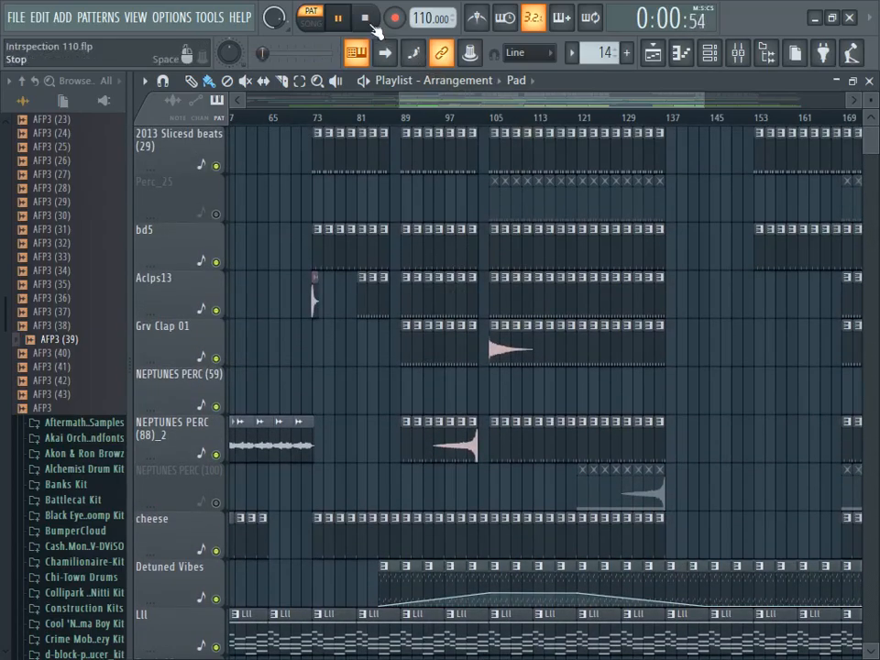
- Review the tracks from bar 77 onward and enable Track 20 with its GMS - Volume #2 automation
scroll(502, 117, "up", 2)
scroll(534, 233, "down", 16)
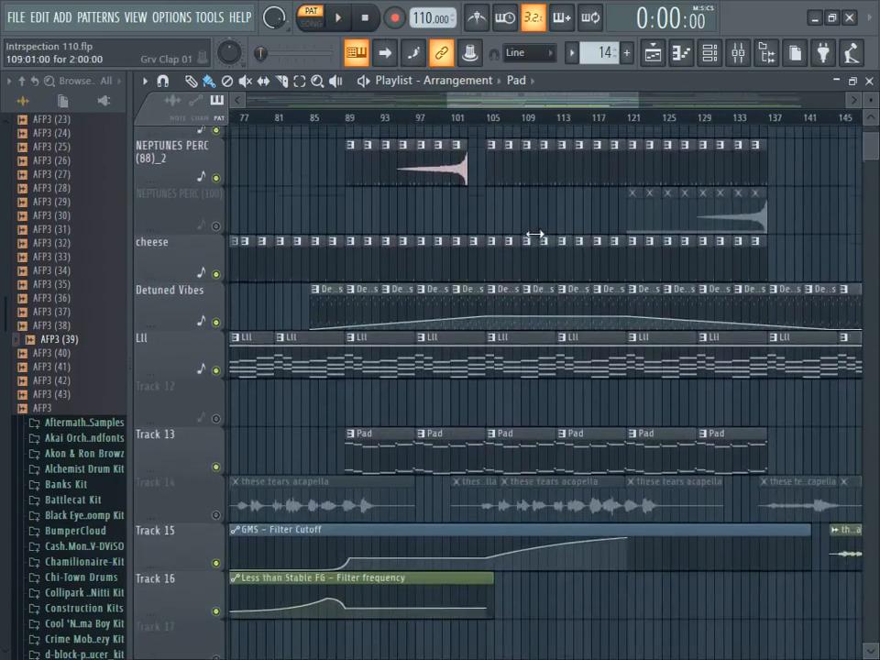
scroll(534, 233, "down", 5)
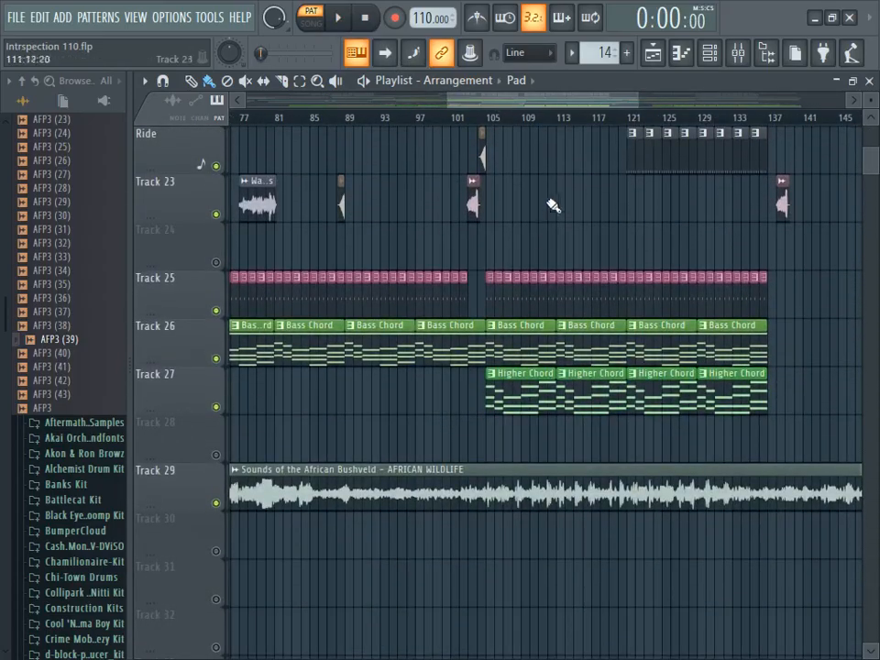
left_click_drag(631, 99, 857, 103)
left_click(871, 120)
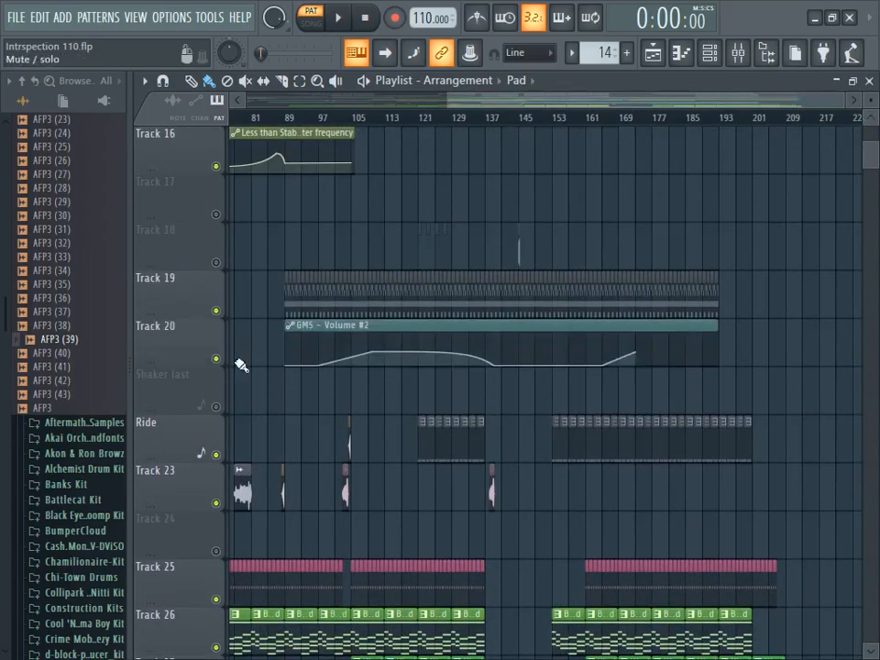
- Examine the GMS notes of Pattern 13 from Track 19 in the piano roll and return to the playlist
double_click(423, 301)
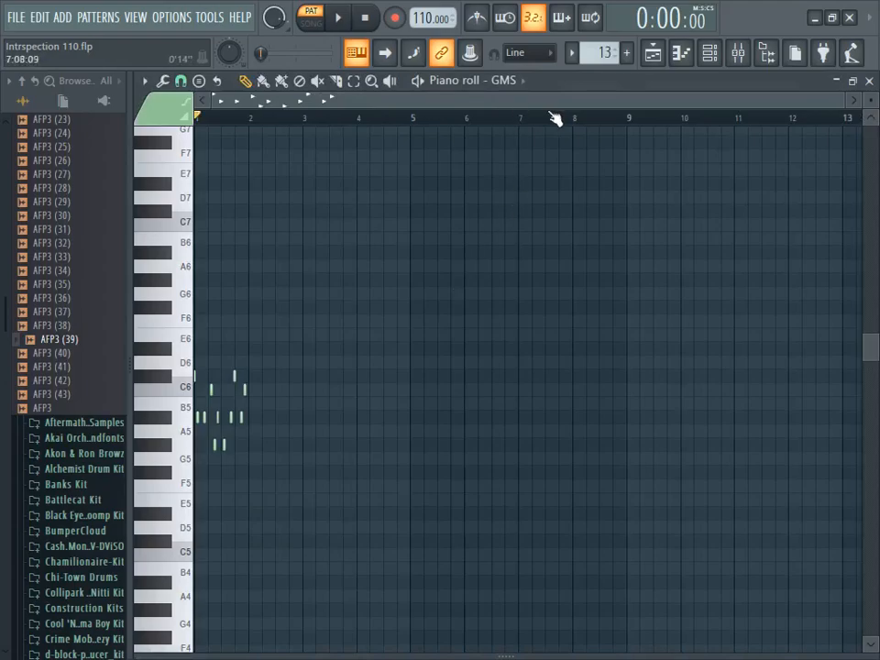
left_click(715, 64)
left_click(680, 53)
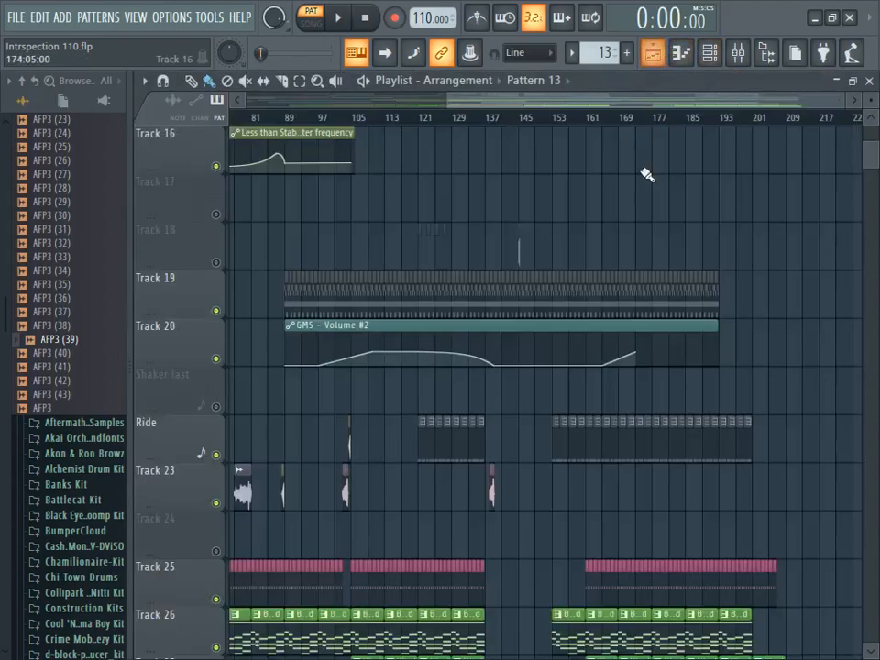
- Open the Detuned Vibes pattern in the piano roll, play and examine its notes, stop playback, and return to the playlist
scroll(398, 346, "up", 5)
scroll(396, 341, "up", 6)
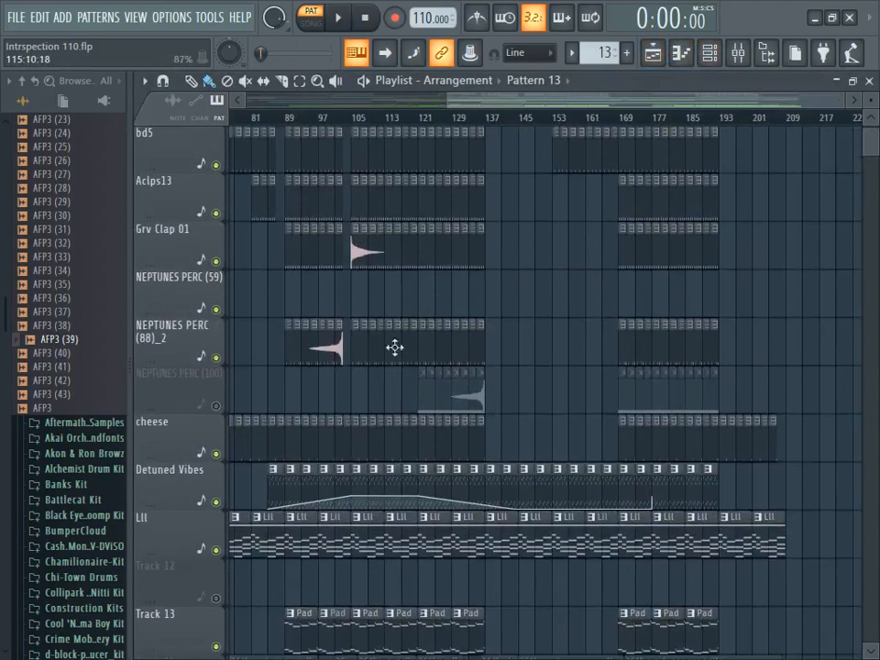
double_click(420, 508)
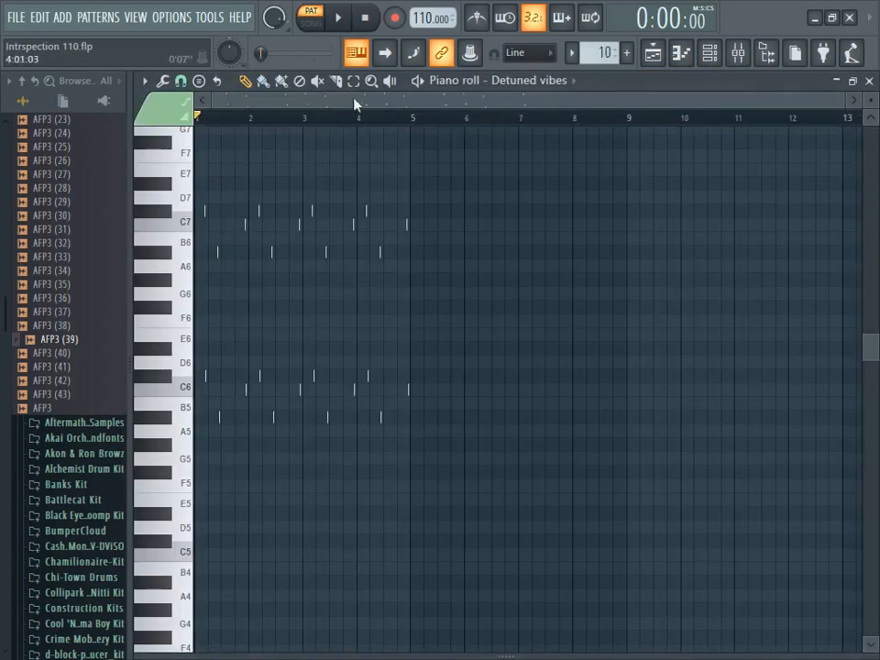
left_click(338, 19)
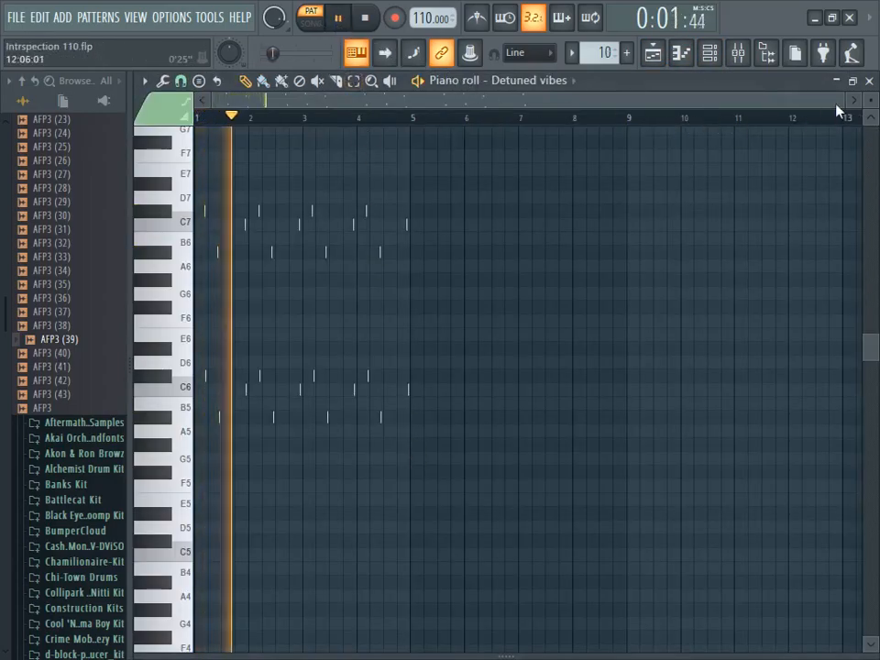
left_click_drag(841, 99, 365, 98)
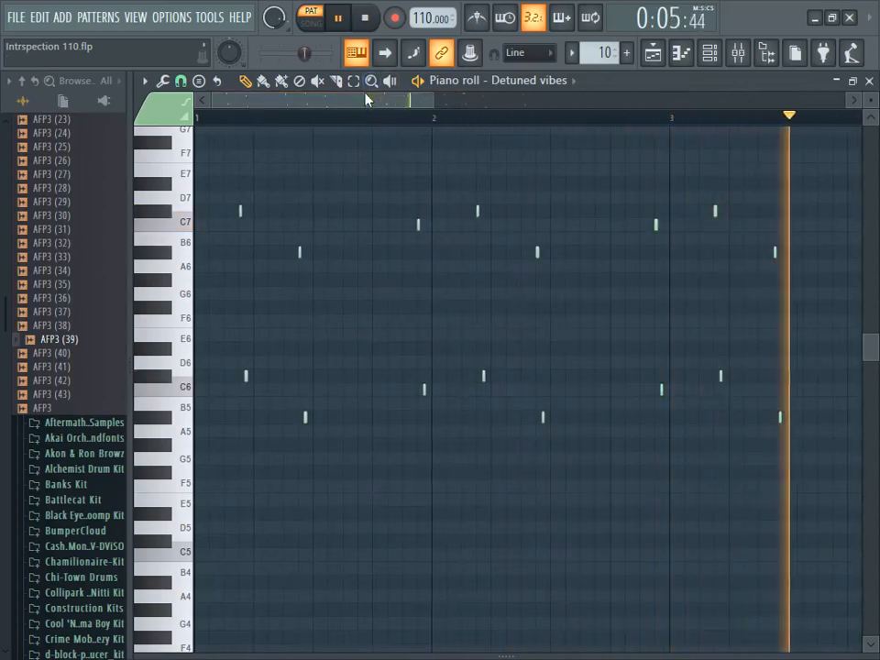
left_click(364, 19)
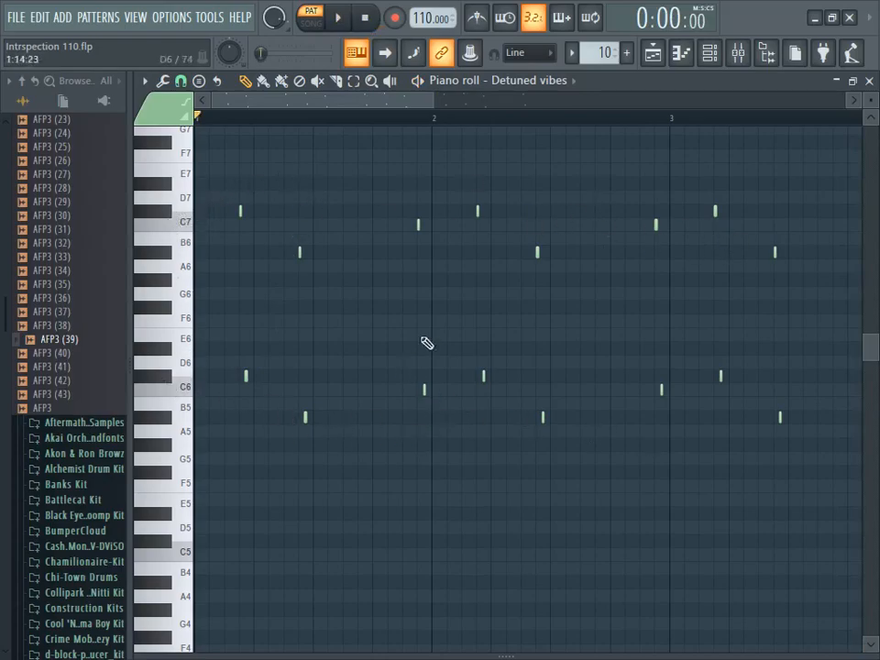
left_click(652, 55)
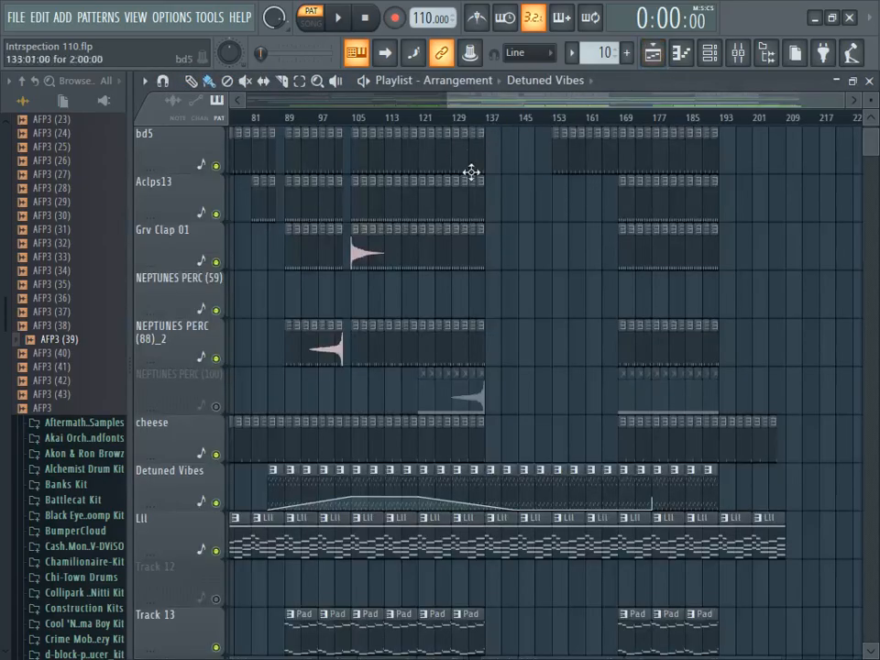
- Show the full length of the arrangement in the playlist and enable the NEPTUNES PERC (100) track
scroll(434, 414, "down", 10)
scroll(435, 414, "down", 1)
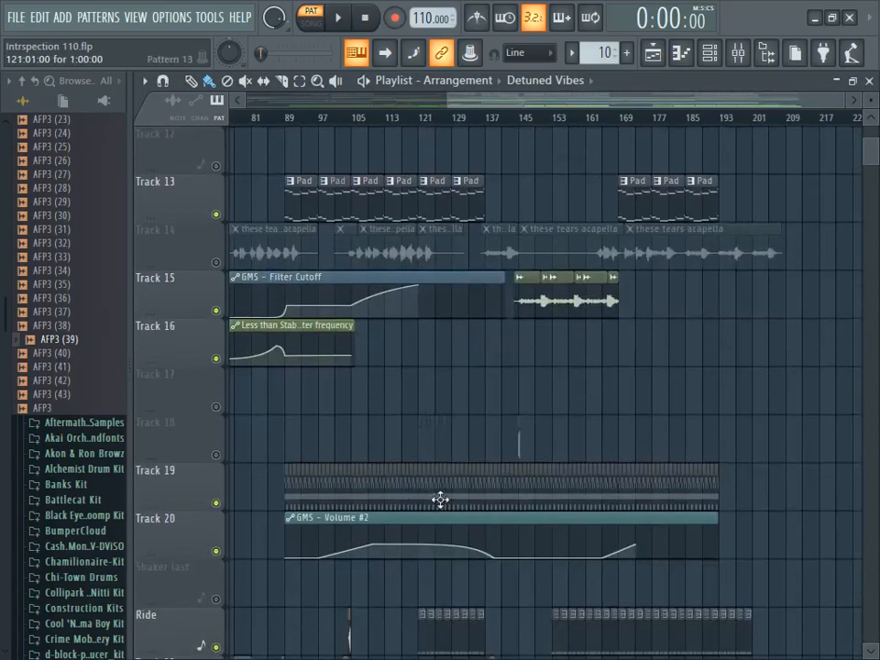
left_click_drag(722, 101, 537, 103)
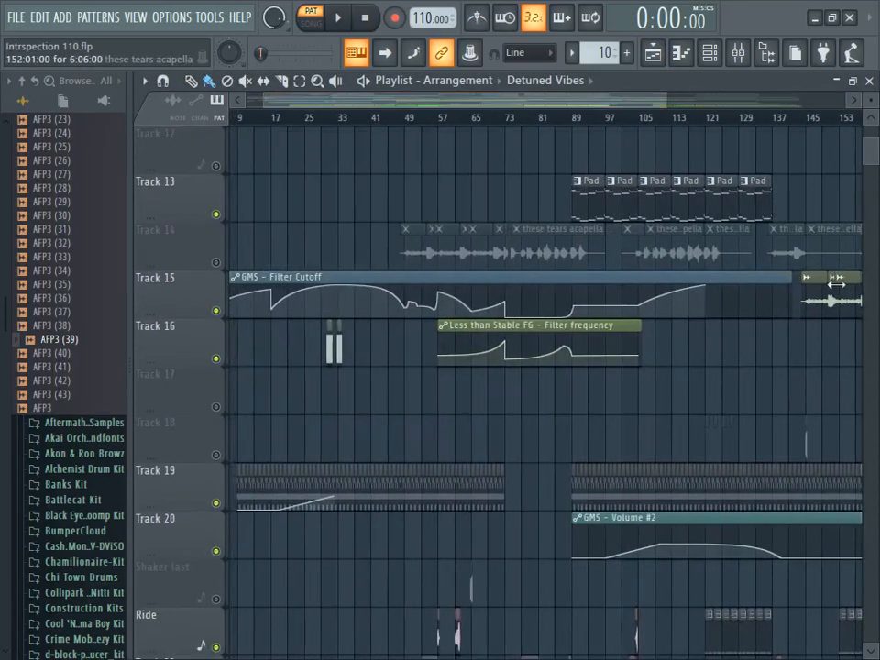
scroll(836, 286, "up", 10)
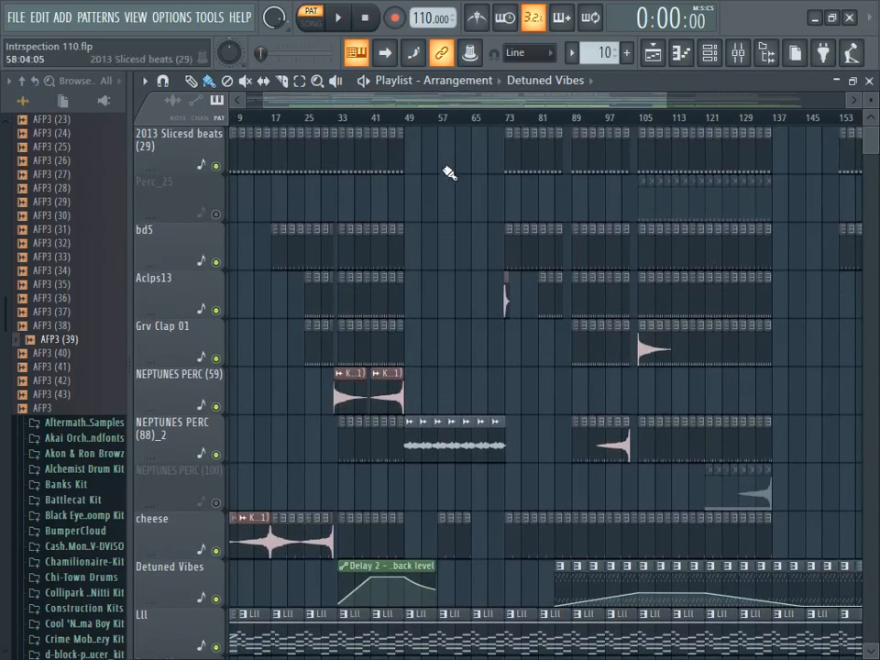
left_click_drag(437, 97, 343, 100)
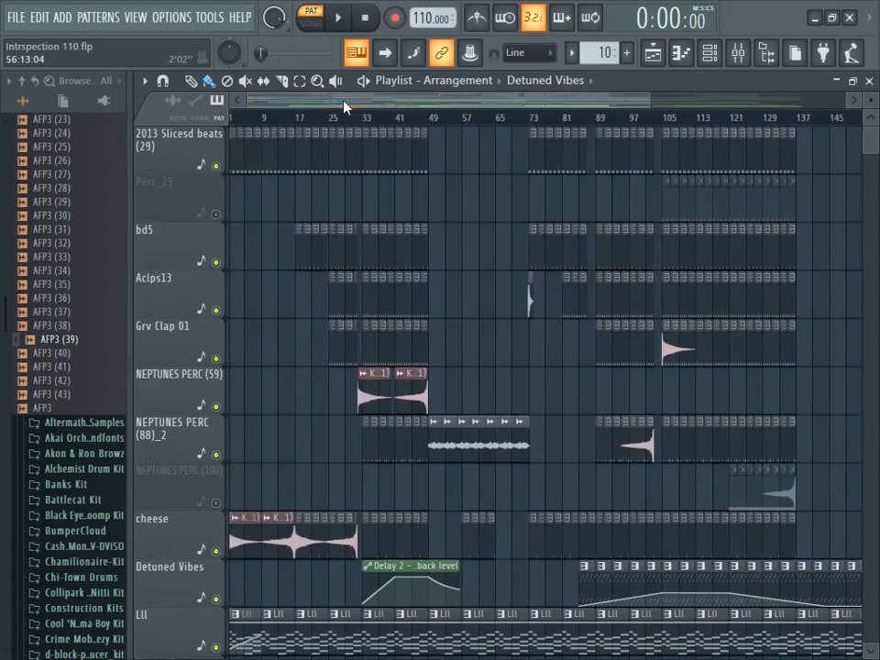
left_click_drag(647, 97, 872, 103)
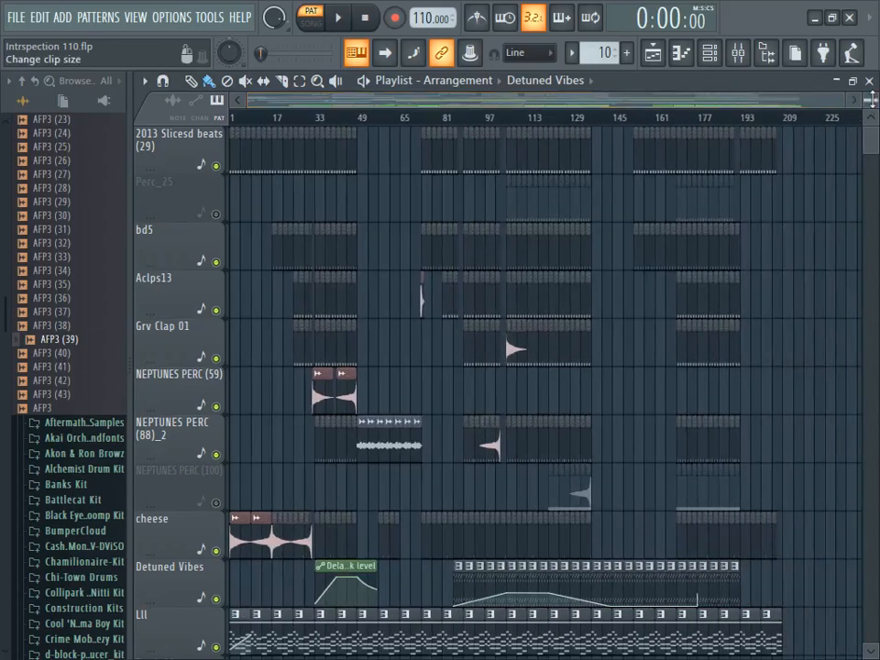
left_click_drag(870, 99, 872, 131)
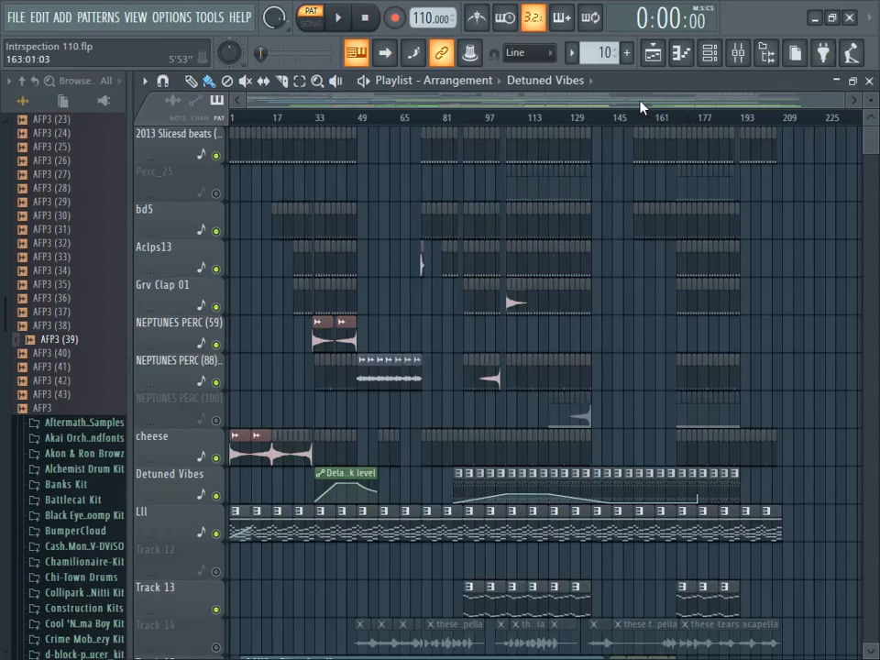
left_click(217, 422)
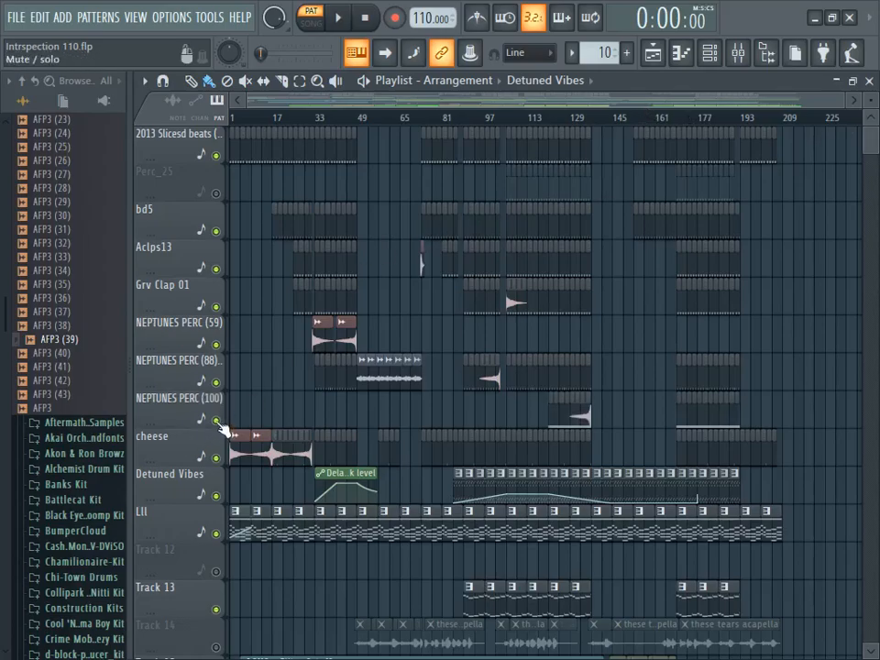
- Enable the Perc_25 track, play the arrangement from about bar 121, and stop playback
left_click(216, 193)
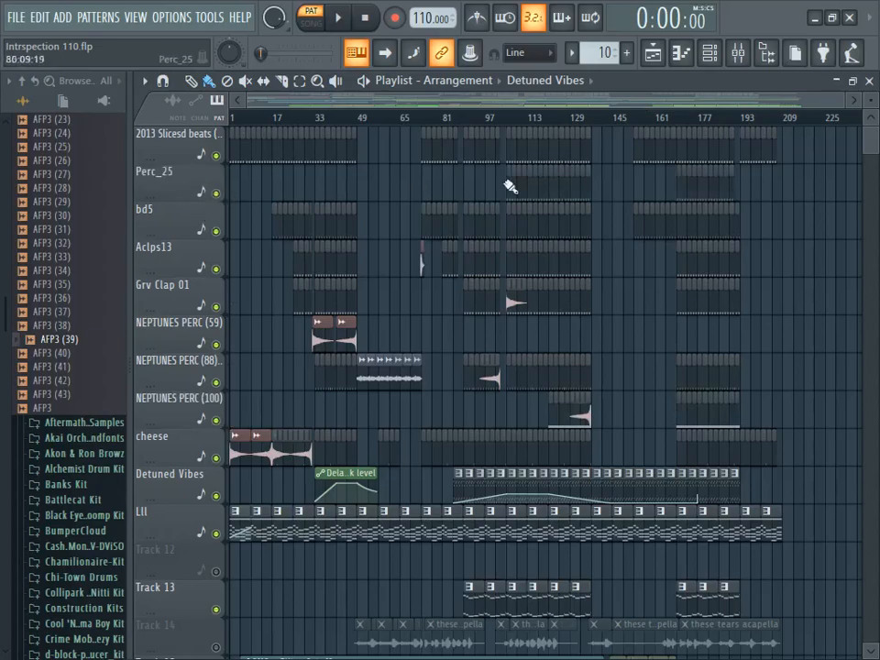
left_click(553, 118)
scroll(446, 293, "down", 3)
left_click(338, 17)
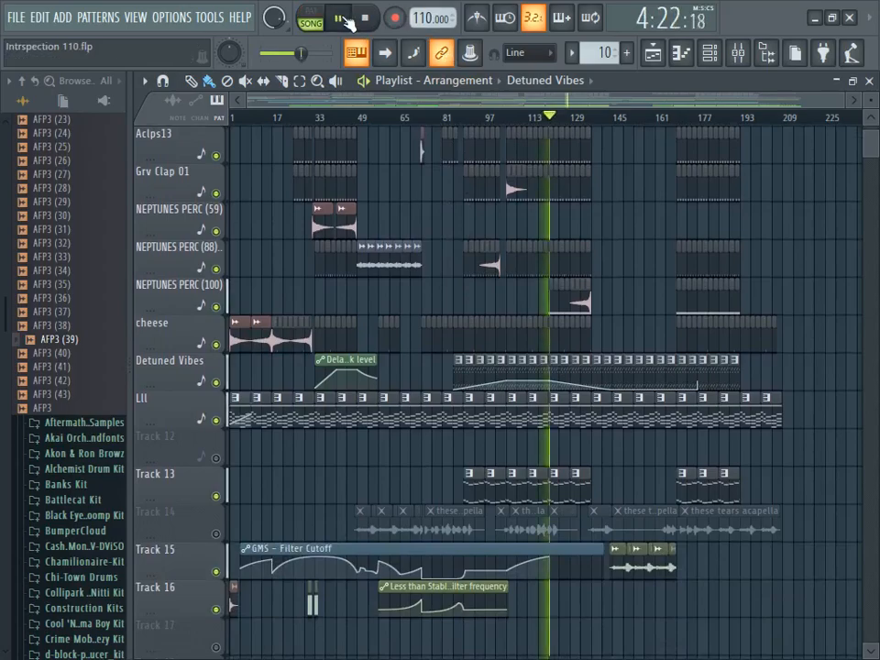
left_click_drag(516, 99, 555, 101)
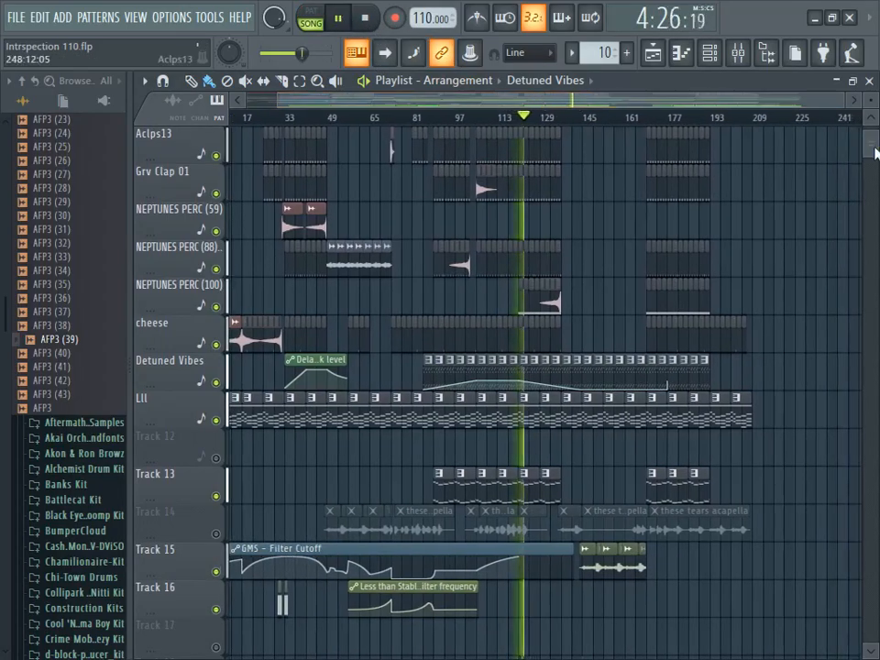
scroll(871, 140, "up", 3)
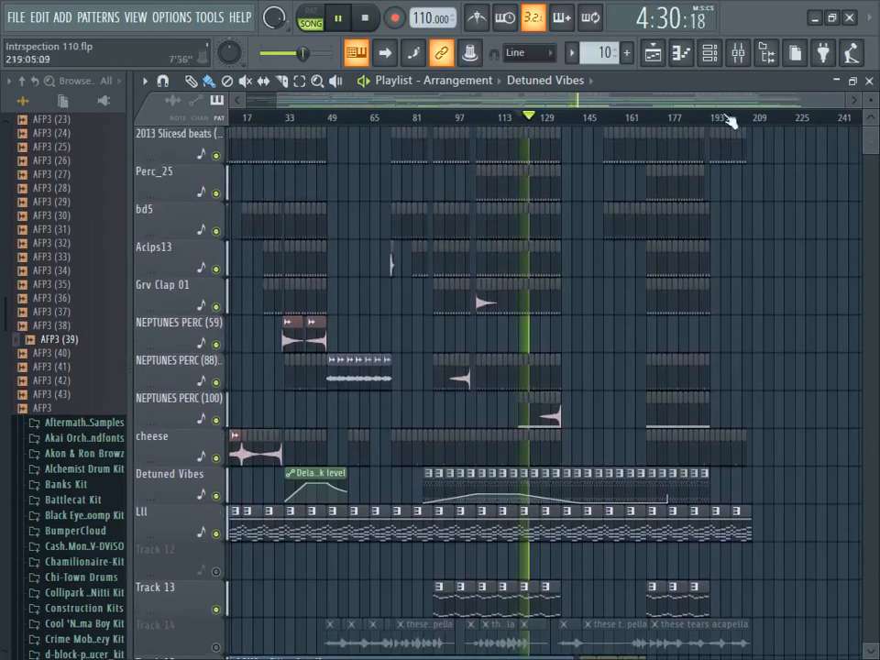
left_click(372, 20)
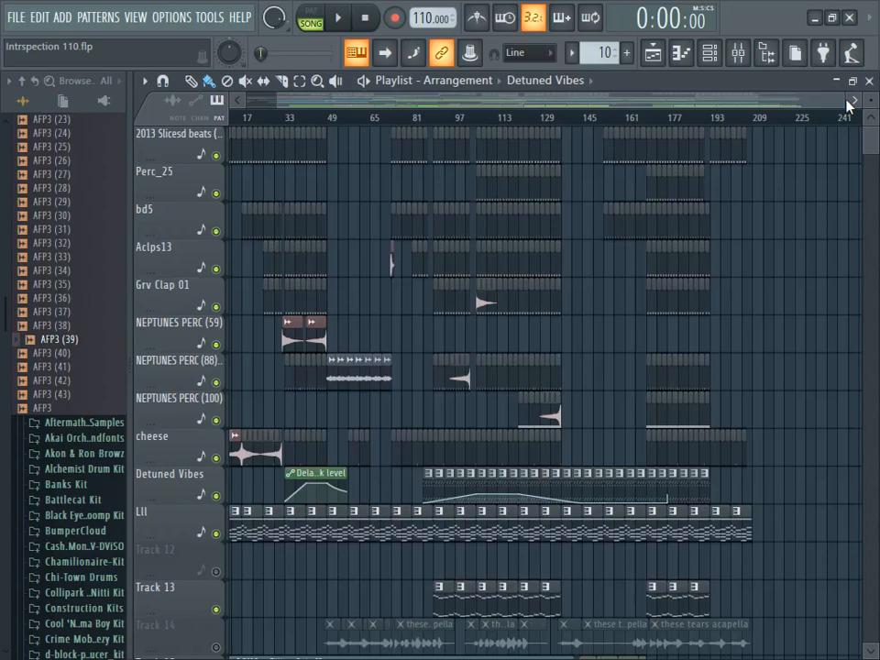
- Review the whole arrangement from bar 1 to its end, reducing the track heights to show every track down to Track 29
left_click_drag(844, 100, 661, 106)
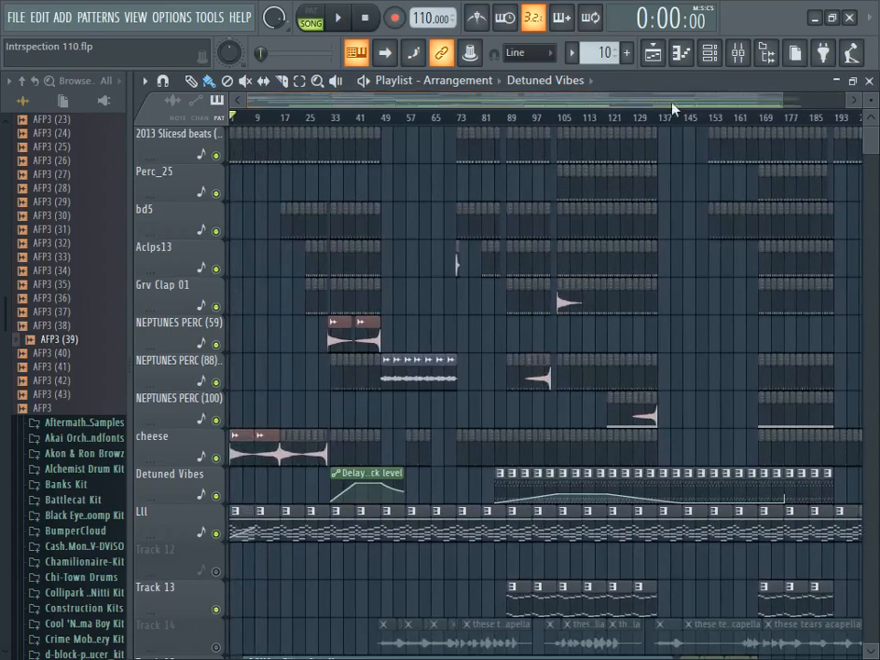
mouse_move(866, 140)
left_mouse_down()
mouse_move(869, 156)
mouse_move(866, 129)
left_mouse_up()
left_click_drag(596, 103, 632, 102)
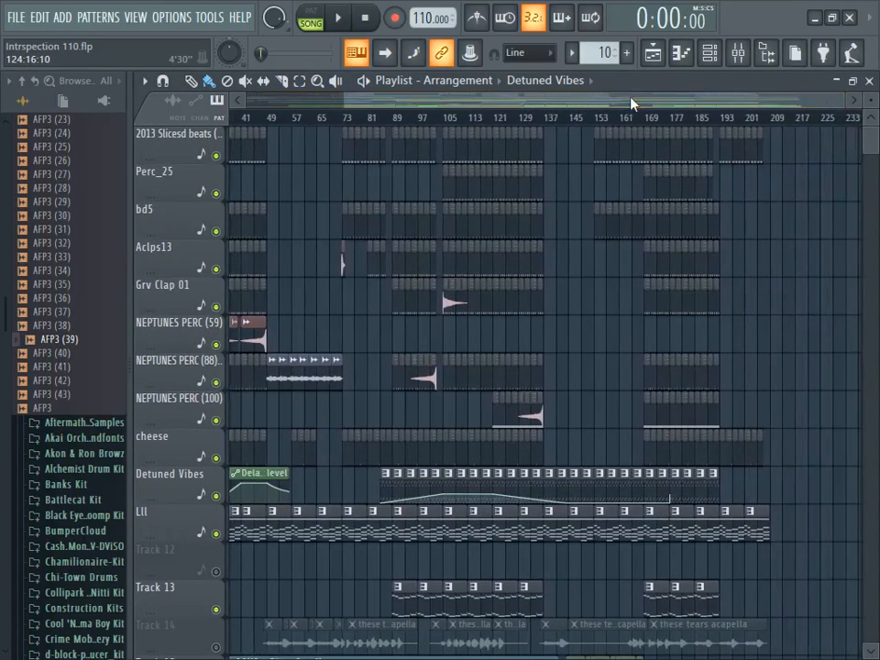
left_click_drag(870, 137, 874, 151)
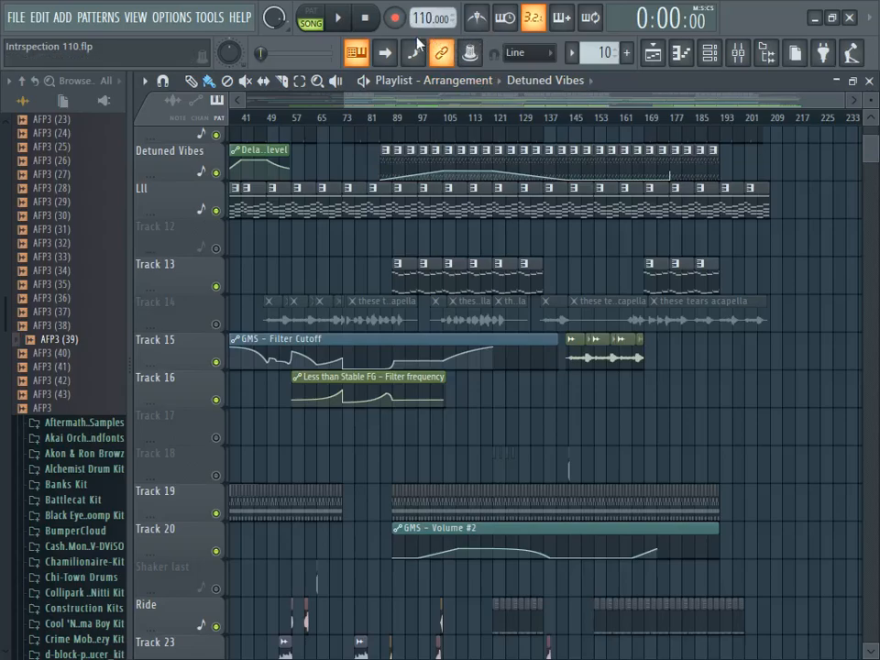
left_click(867, 122)
left_click_drag(792, 102, 711, 103)
left_click_drag(872, 151, 863, 128)
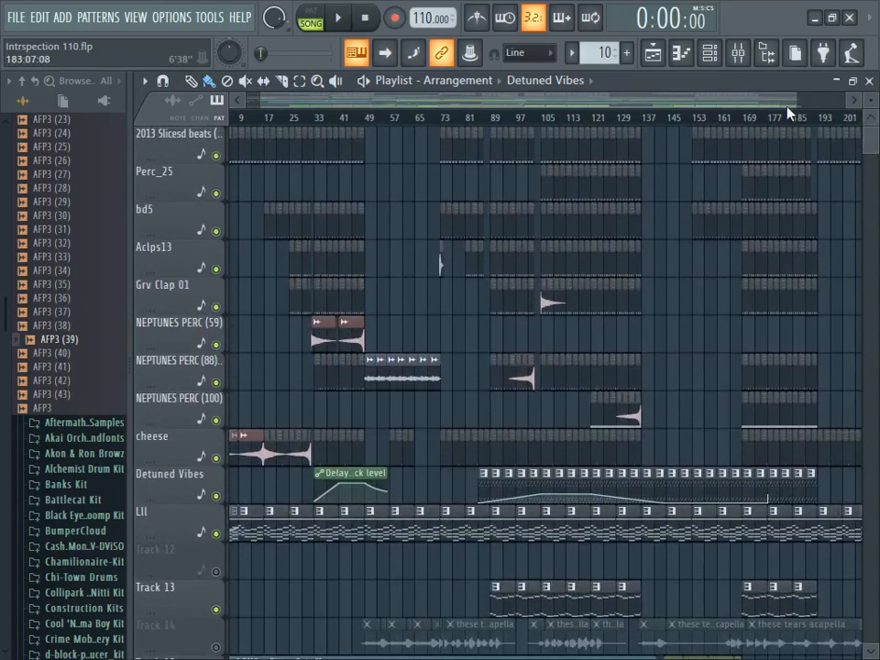
left_click_drag(775, 102, 824, 98)
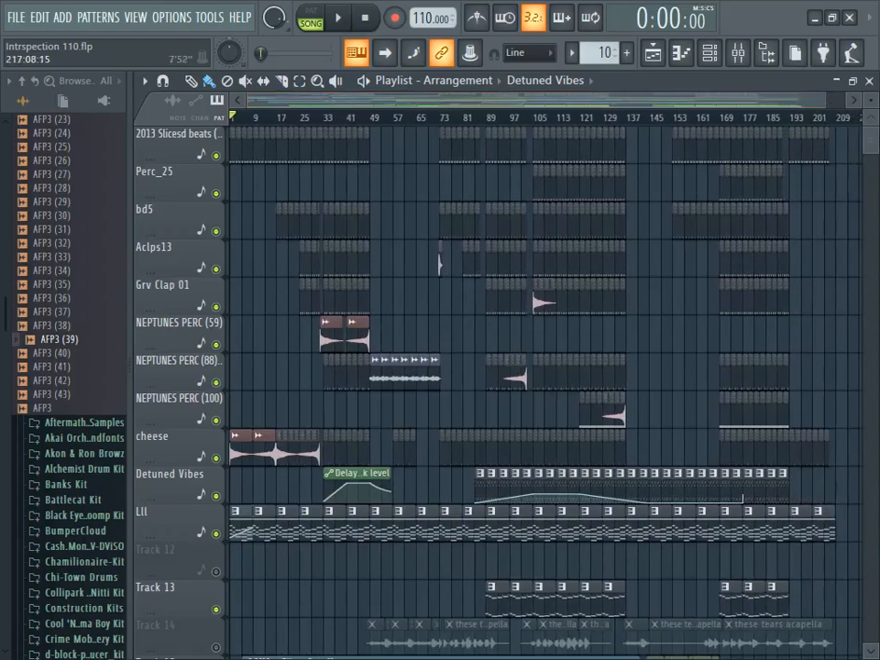
mouse_move(870, 145)
left_mouse_down()
mouse_move(869, 163)
mouse_move(865, 136)
left_mouse_up()
left_click_drag(825, 104, 870, 137)
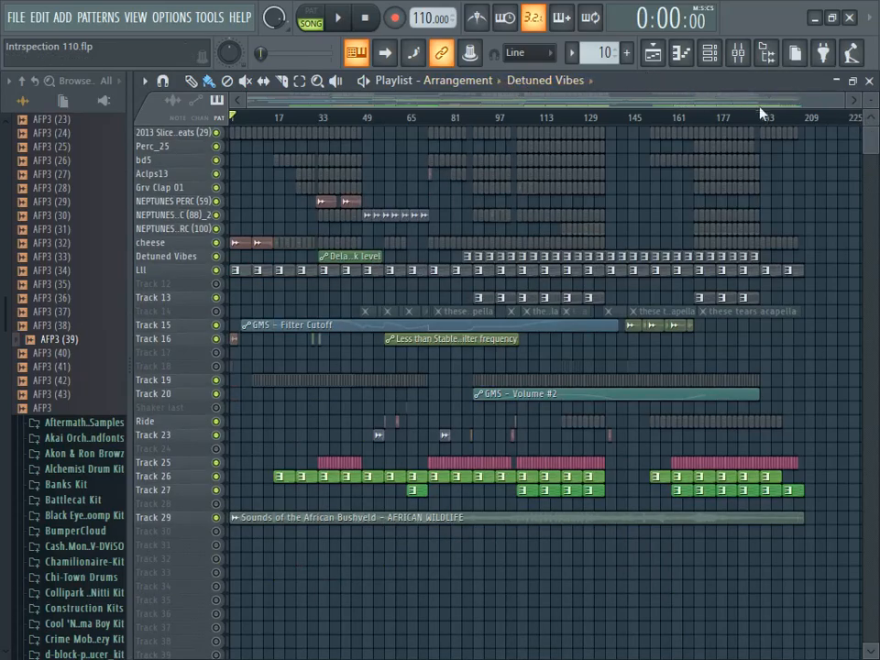
left_click_drag(842, 104, 860, 108)
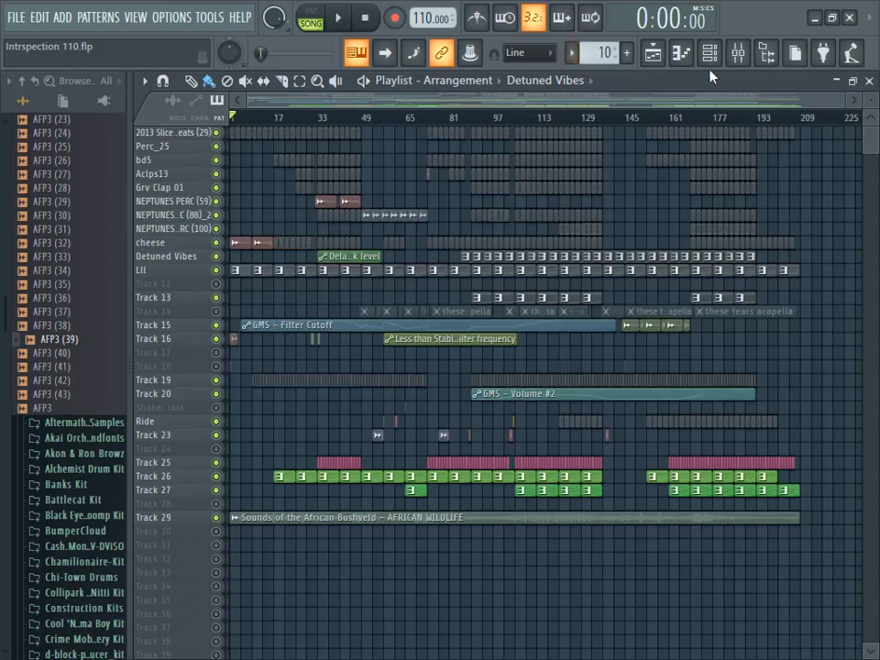
left_click(831, 17)
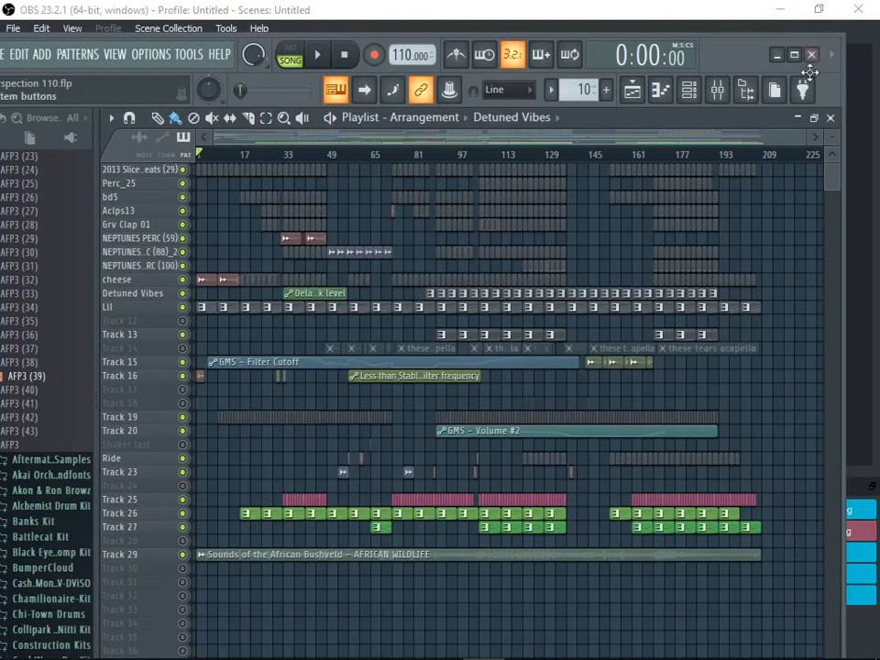
left_click(795, 56)
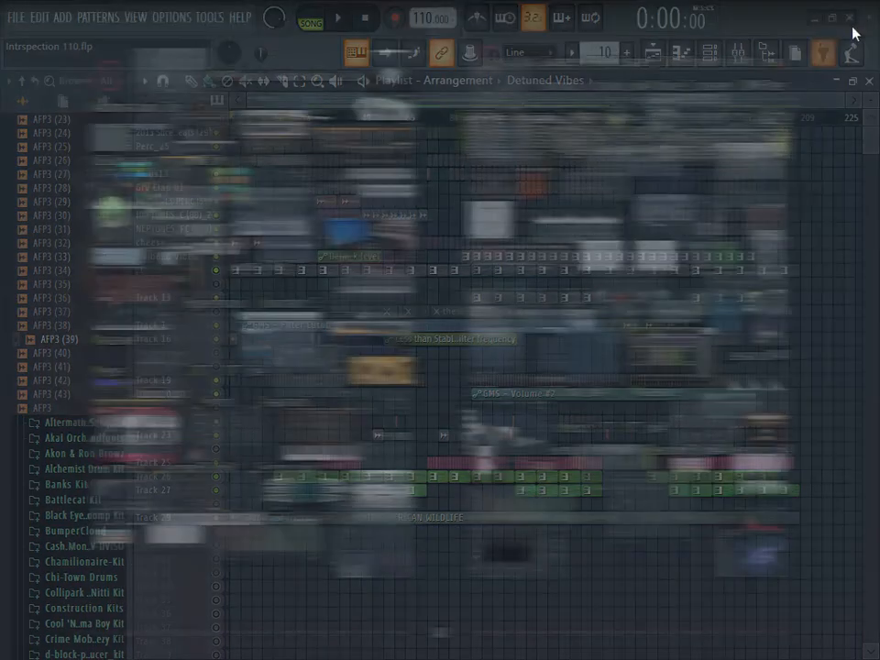
key("Escape")
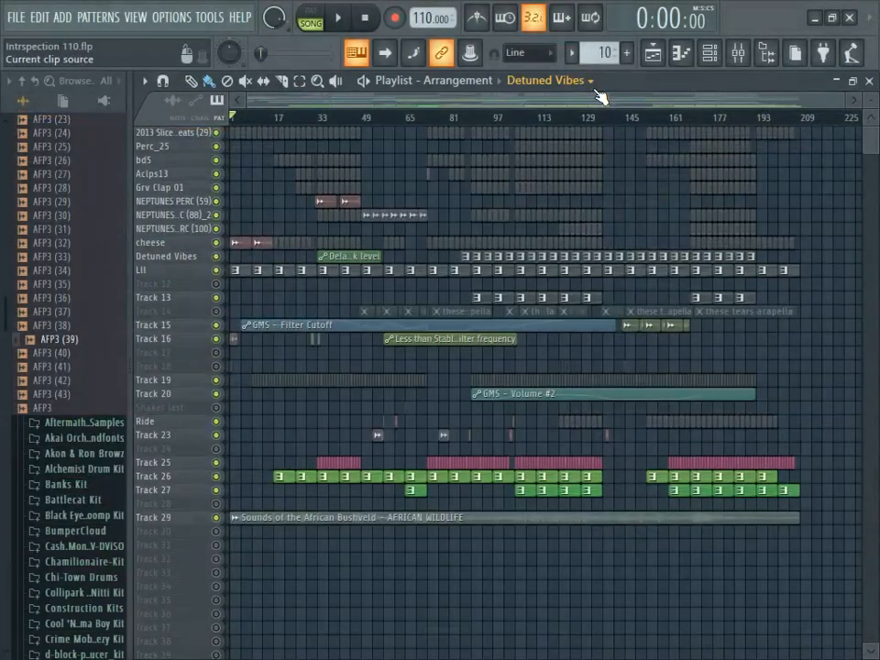
- Close the Intrspection 110 project and exit the program without saving the changes
left_click(850, 18)
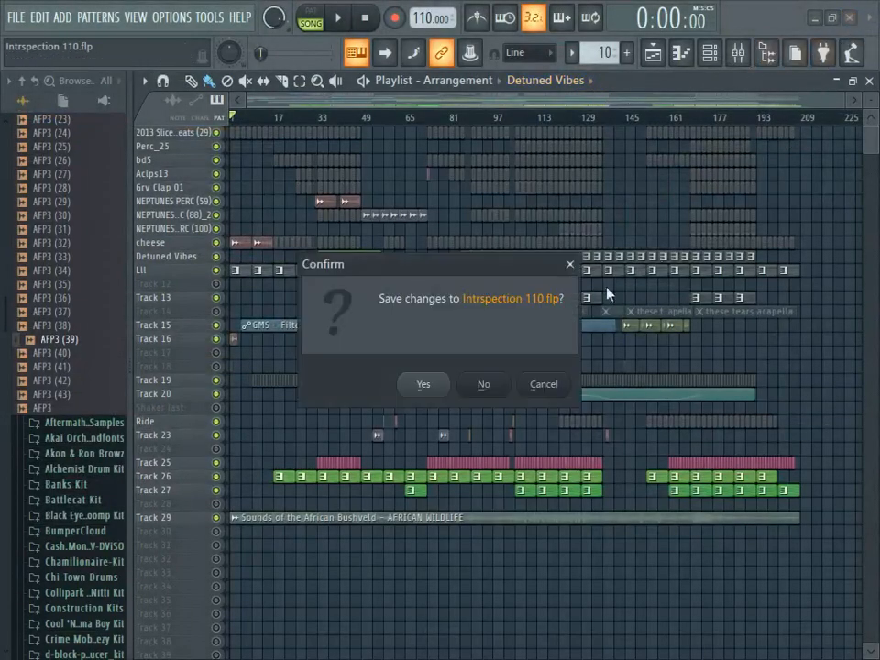
left_click(492, 383)
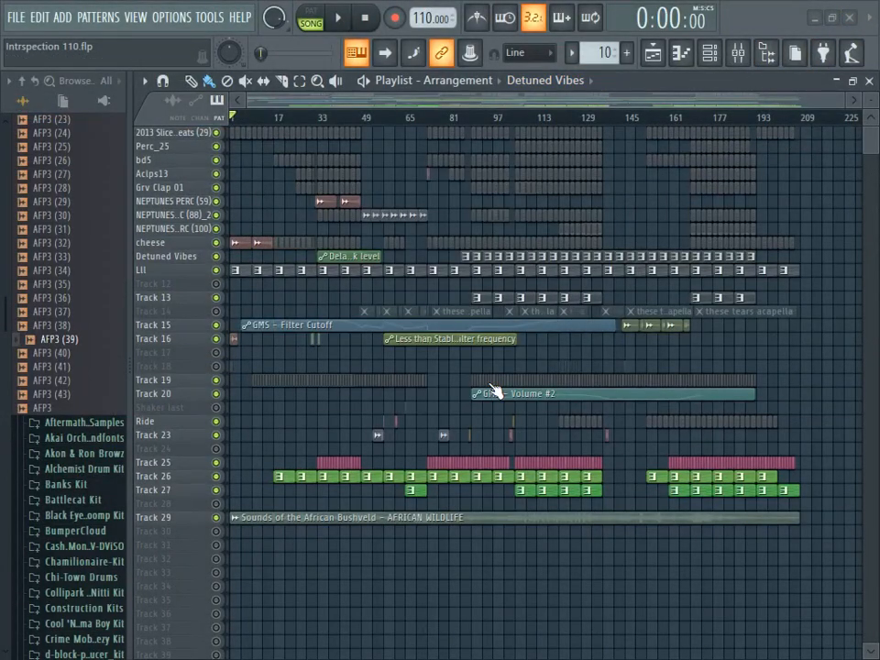
key("F9")
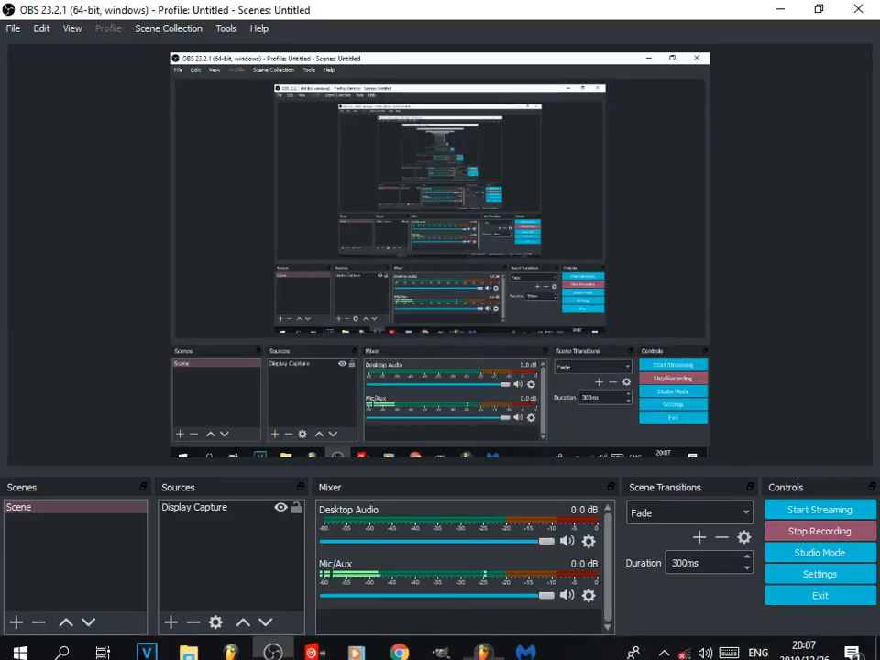